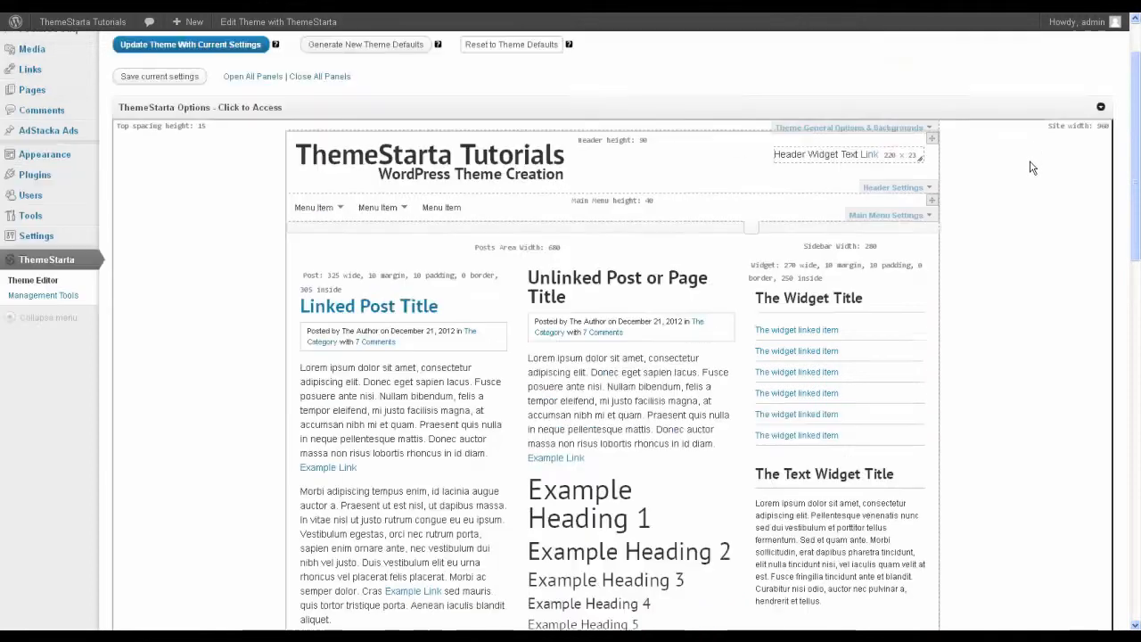
Examine the Main Menu Block's background settings, including the menu background color and the menu bar gradient options.
{"action": "left_click", "coordinate": [907, 223]}
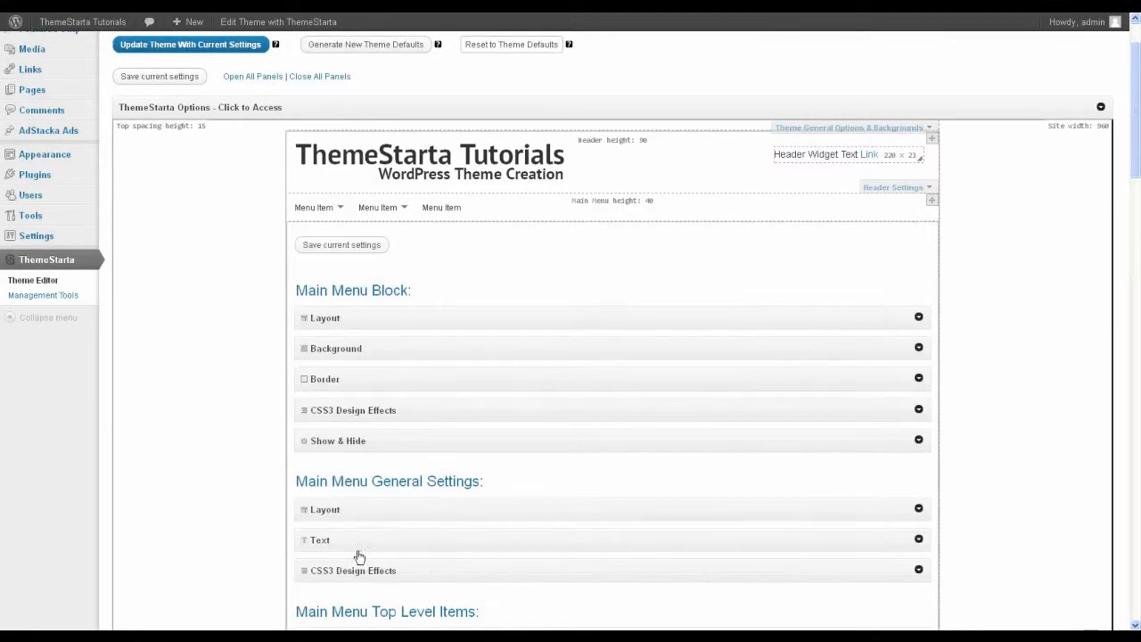
{"action": "left_click", "coordinate": [424, 350]}
{"action": "scroll", "coordinate": [544, 339], "scroll_direction": "down", "scroll_amount": 1}
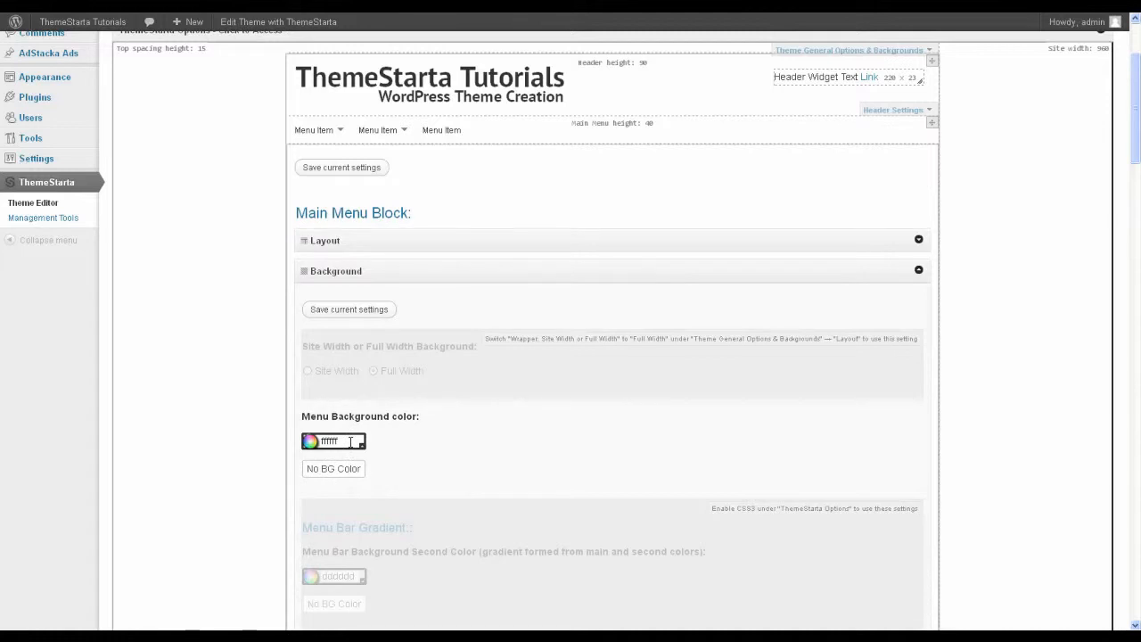
{"action": "scroll", "coordinate": [538, 291], "scroll_direction": "down", "scroll_amount": 1}
{"action": "scroll", "coordinate": [537, 290], "scroll_direction": "up", "scroll_amount": 2}
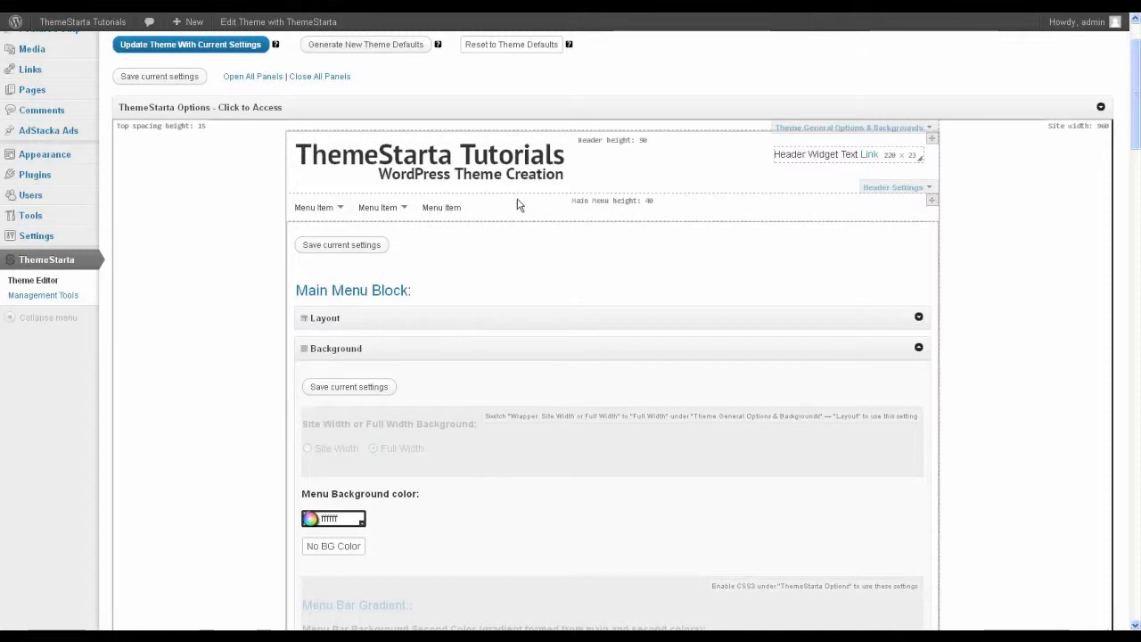
Enable the CSS3 styling options in the ThemeStarta options and save the current settings.
{"action": "left_click", "coordinate": [277, 108]}
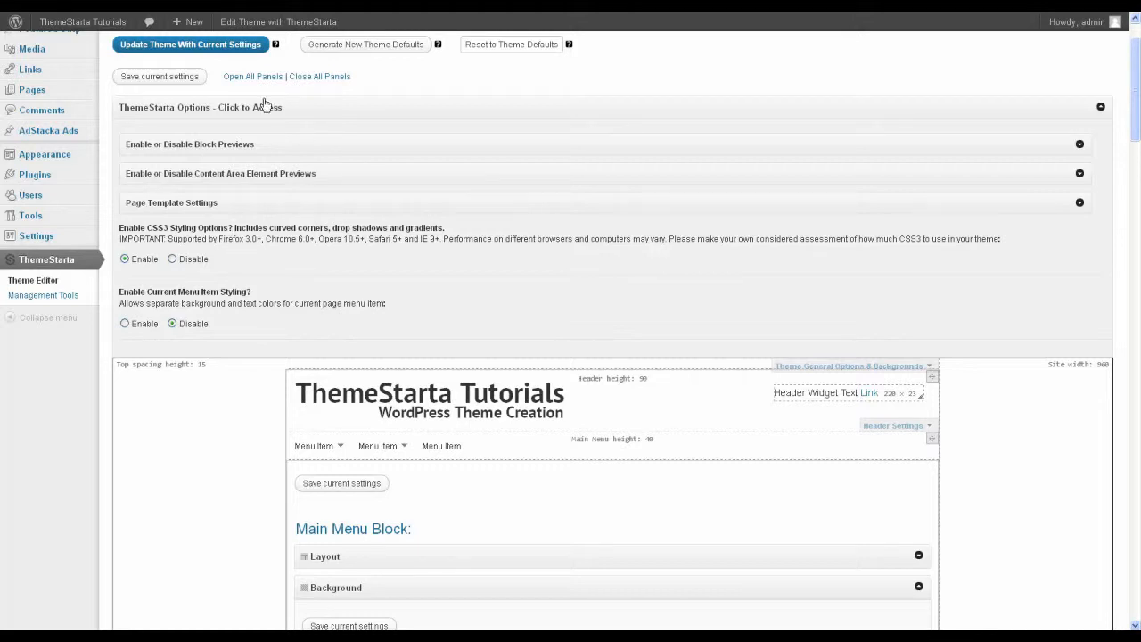
{"action": "left_click", "coordinate": [159, 76]}
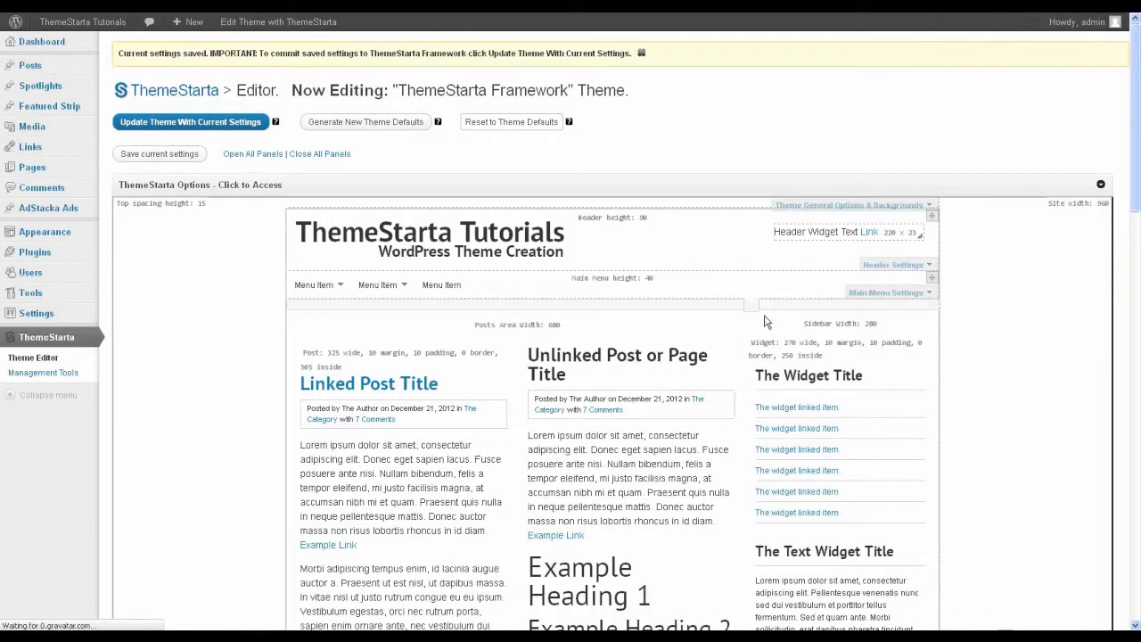
Enable the Block CSS3 Gradient in the Main Menu Block's CSS3 design effects and save the settings.
{"action": "left_click", "coordinate": [909, 293]}
{"action": "scroll", "coordinate": [581, 300], "scroll_direction": "down", "scroll_amount": 2}
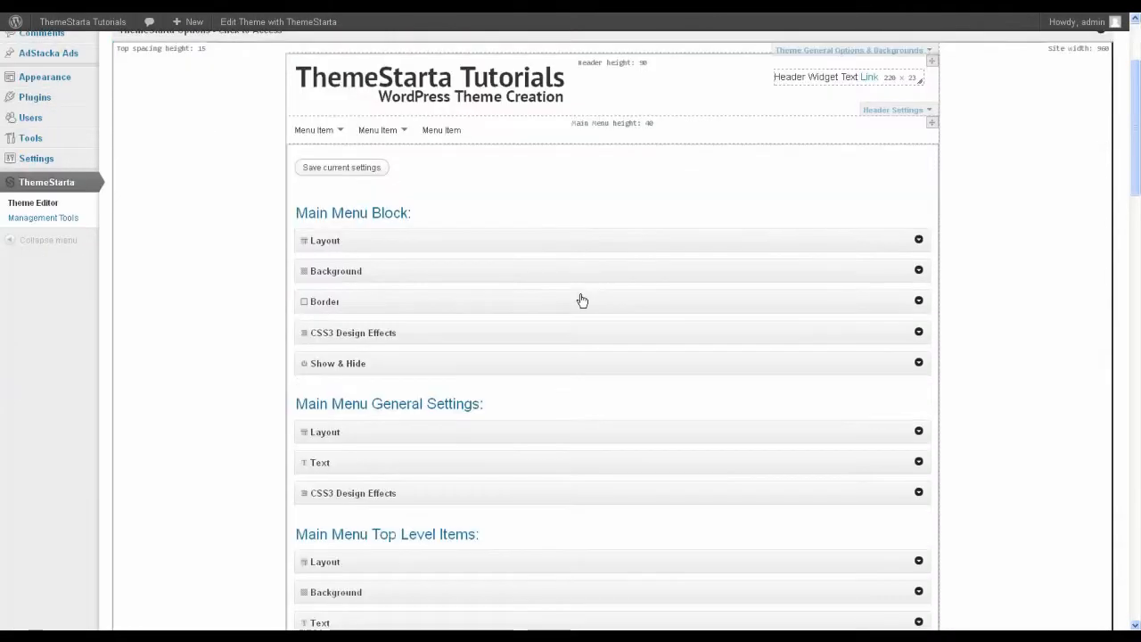
{"action": "scroll", "coordinate": [581, 301], "scroll_direction": "down", "scroll_amount": 1}
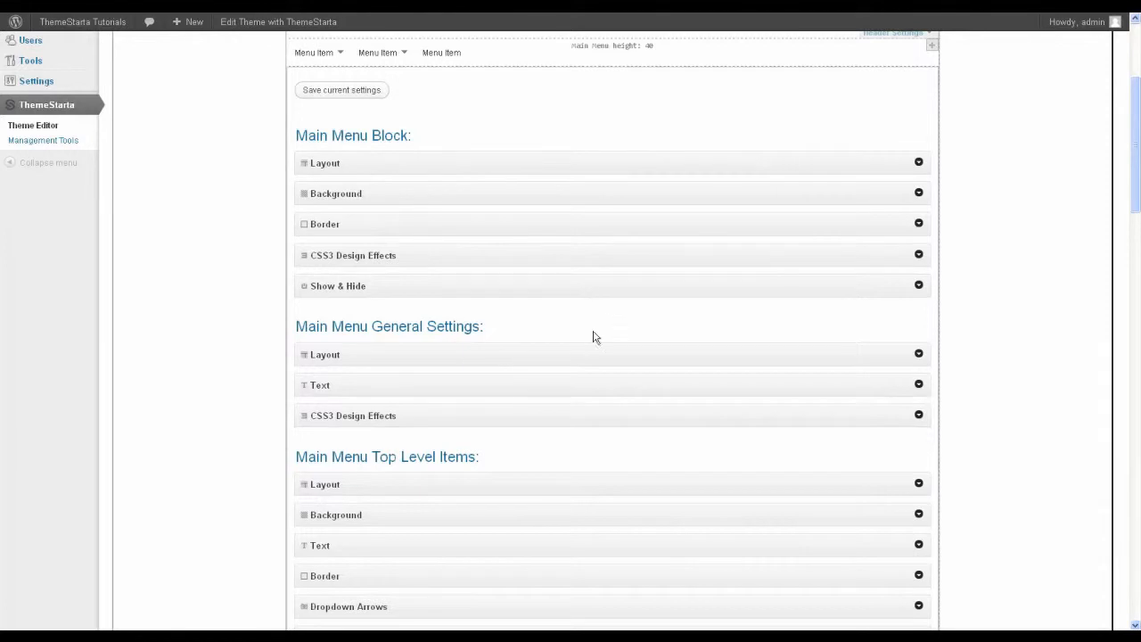
{"action": "left_click", "coordinate": [395, 256]}
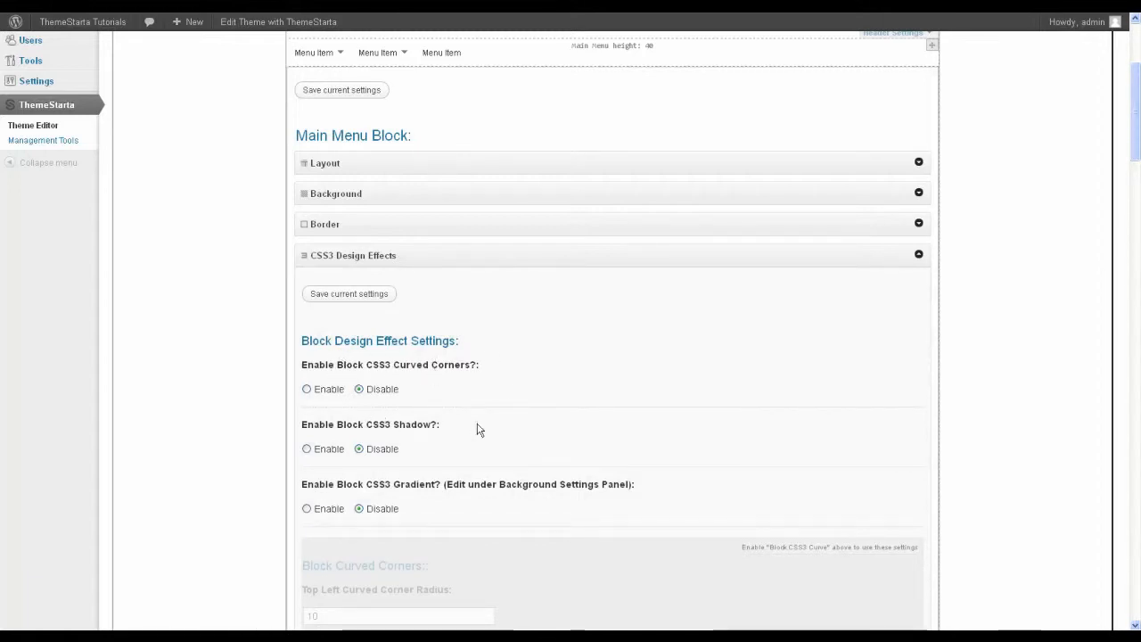
{"action": "scroll", "coordinate": [539, 482], "scroll_direction": "down", "scroll_amount": 1}
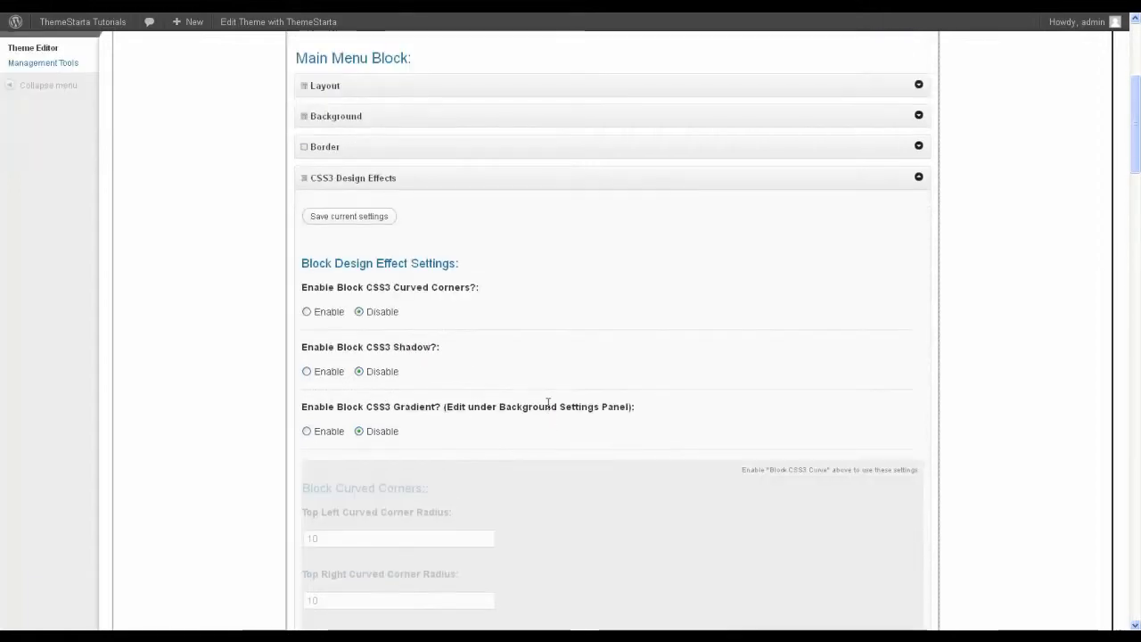
{"action": "left_click", "coordinate": [331, 438]}
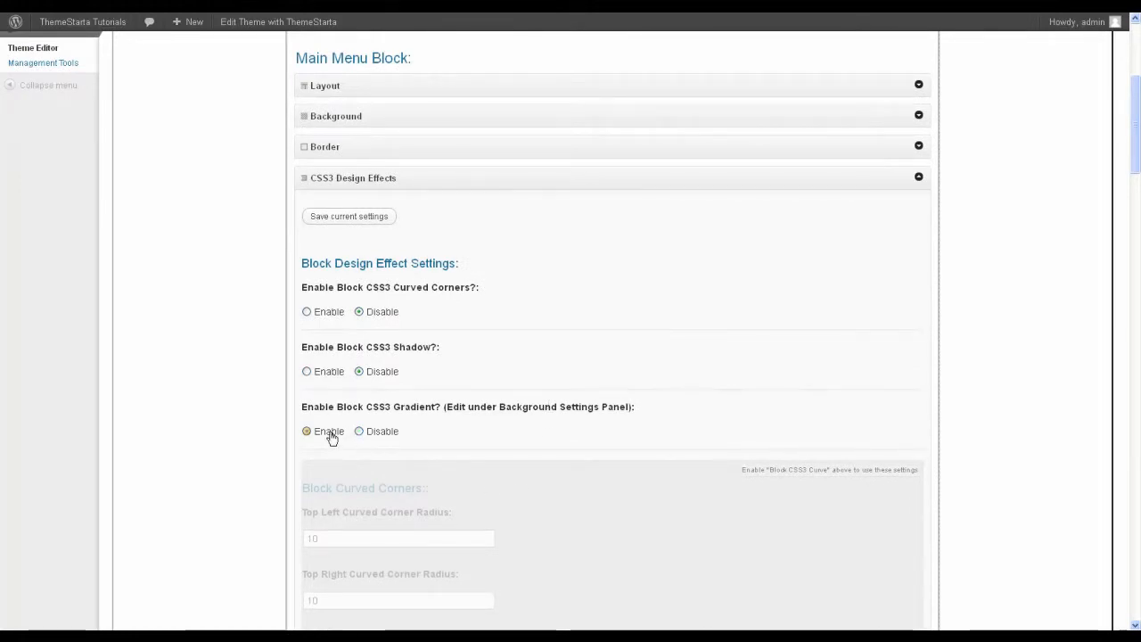
{"action": "left_click", "coordinate": [350, 223]}
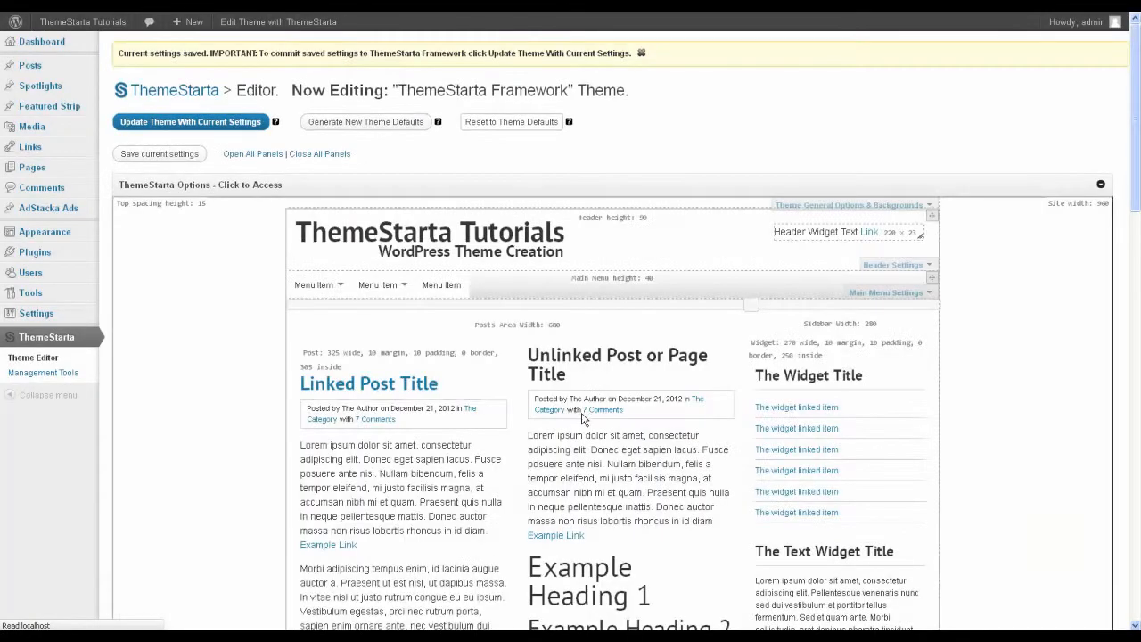
Update the ThemeStarta Framework theme with the current settings.
{"action": "scroll", "coordinate": [560, 356], "scroll_direction": "down", "scroll_amount": 2}
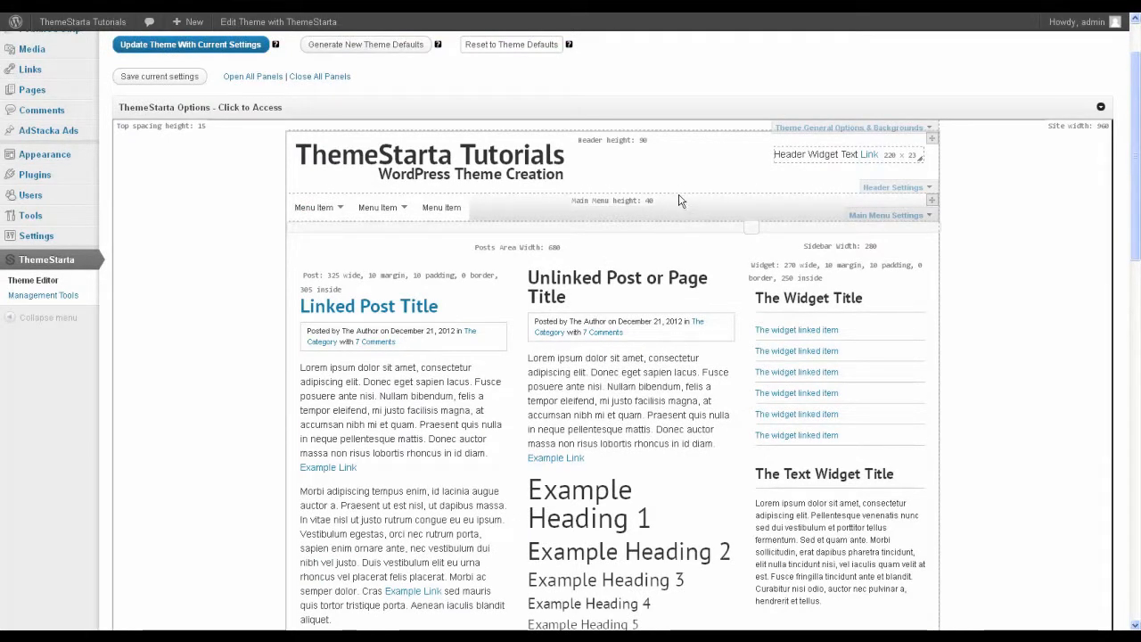
{"action": "left_click", "coordinate": [190, 45]}
{"action": "left_click", "coordinate": [664, 256]}
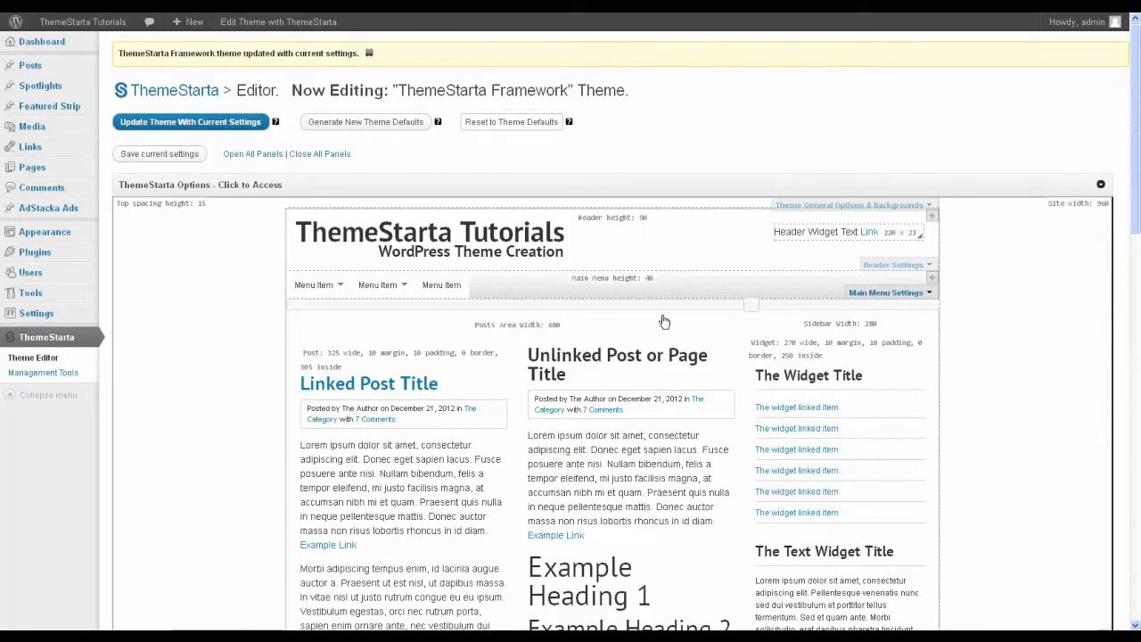
Set the second color of the Main Menu Block's background gradient to 1a1a1a.
{"action": "left_click", "coordinate": [784, 308]}
{"action": "scroll", "coordinate": [497, 336], "scroll_direction": "down", "scroll_amount": 1}
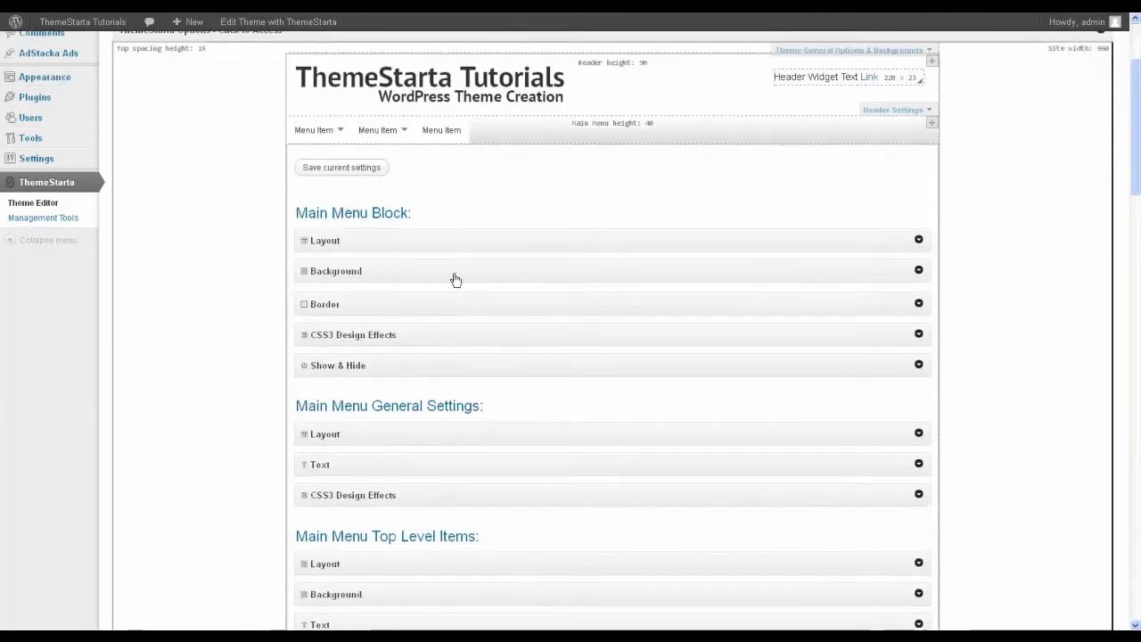
{"action": "left_click", "coordinate": [394, 272]}
{"action": "scroll", "coordinate": [502, 284], "scroll_direction": "down", "scroll_amount": 1}
{"action": "scroll", "coordinate": [502, 283], "scroll_direction": "down", "scroll_amount": 2}
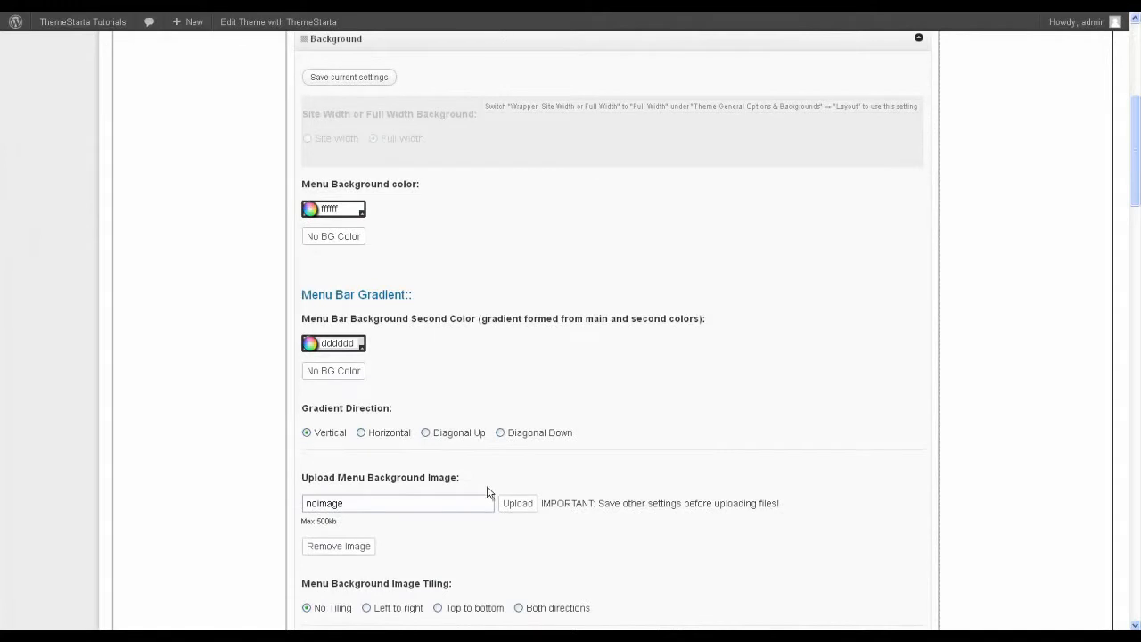
{"action": "scroll", "coordinate": [489, 381], "scroll_direction": "up", "scroll_amount": 1}
{"action": "left_click", "coordinate": [344, 421]}
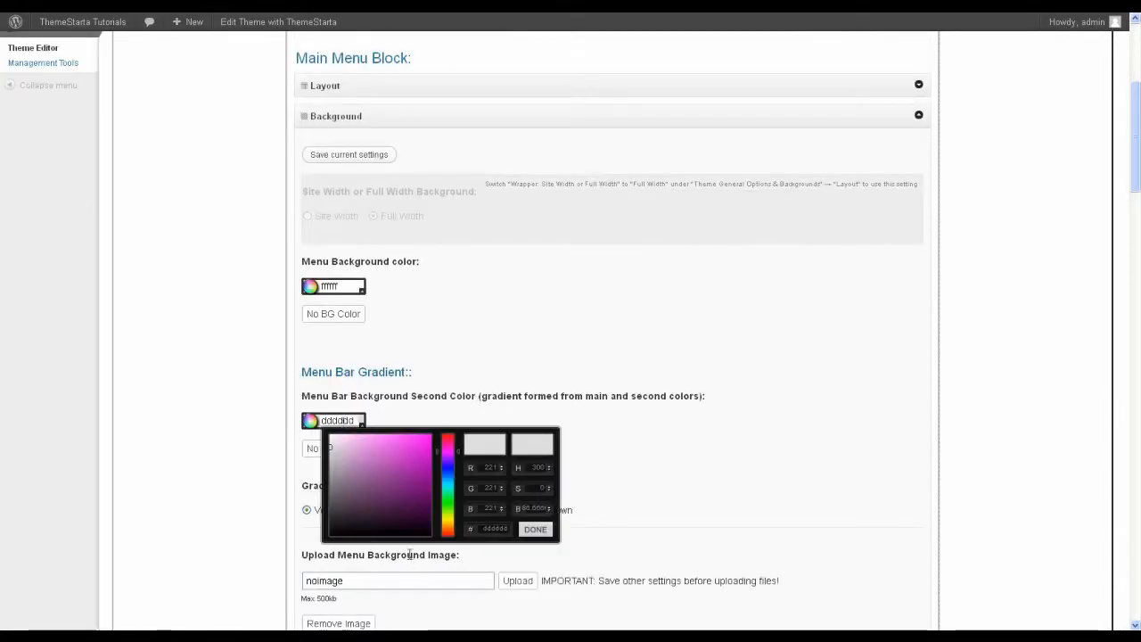
{"action": "left_click", "coordinate": [330, 520]}
{"action": "left_click", "coordinate": [330, 526]}
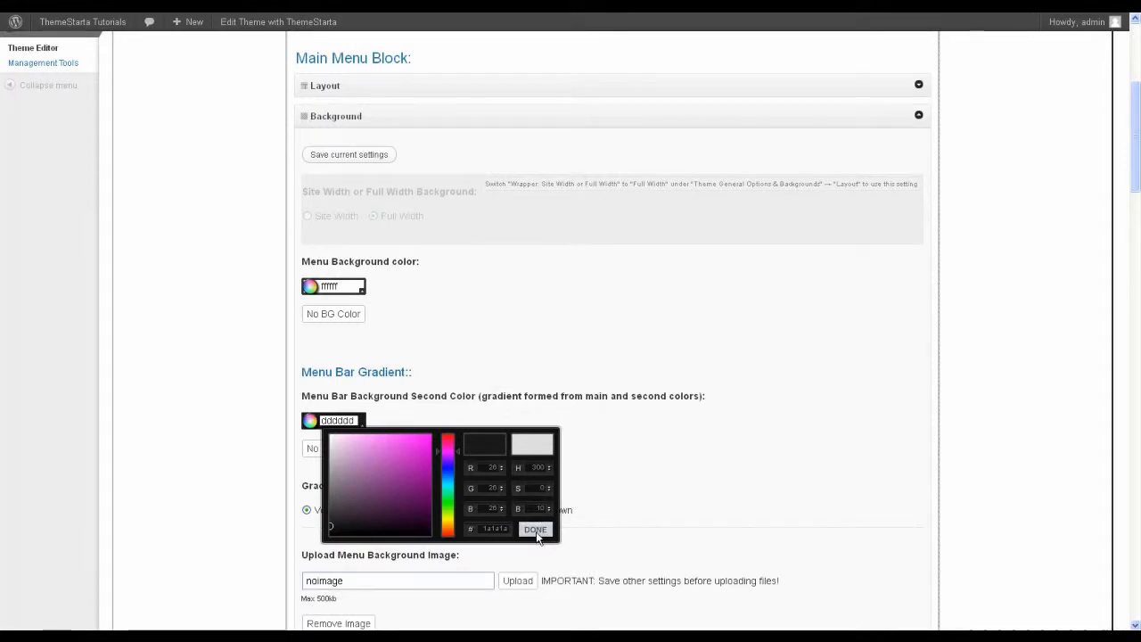
{"action": "left_click", "coordinate": [536, 530]}
Set the menu background color to 2b2b2b and save the current settings.
{"action": "left_click", "coordinate": [332, 285]}
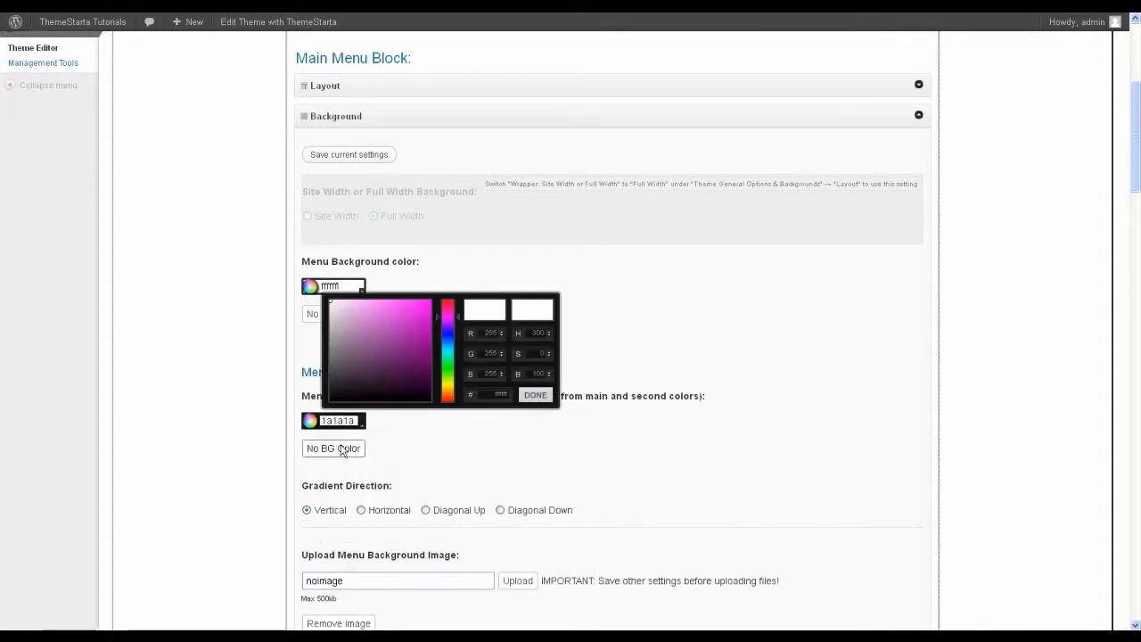
{"action": "mouse_move", "coordinate": [333, 375]}
{"action": "left_mouse_down"}
{"action": "mouse_move", "coordinate": [314, 382]}
{"action": "mouse_move", "coordinate": [333, 383]}
{"action": "left_mouse_up"}
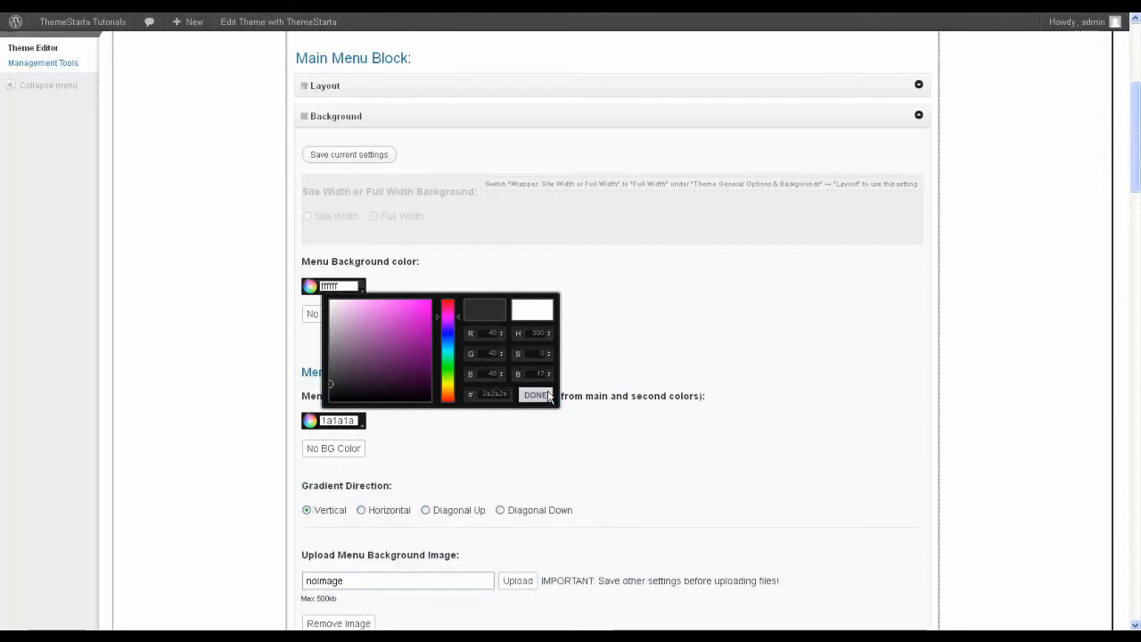
{"action": "left_click", "coordinate": [536, 395]}
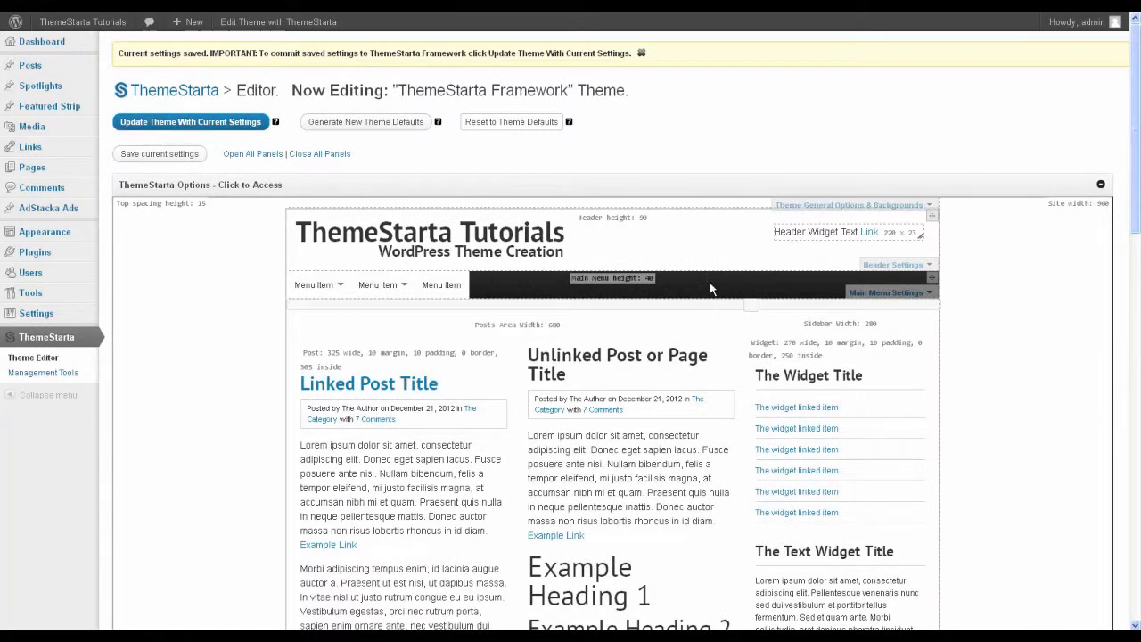
Lighten the Main Menu Block's background color to 363636 and save the settings.
{"action": "left_click", "coordinate": [909, 295]}
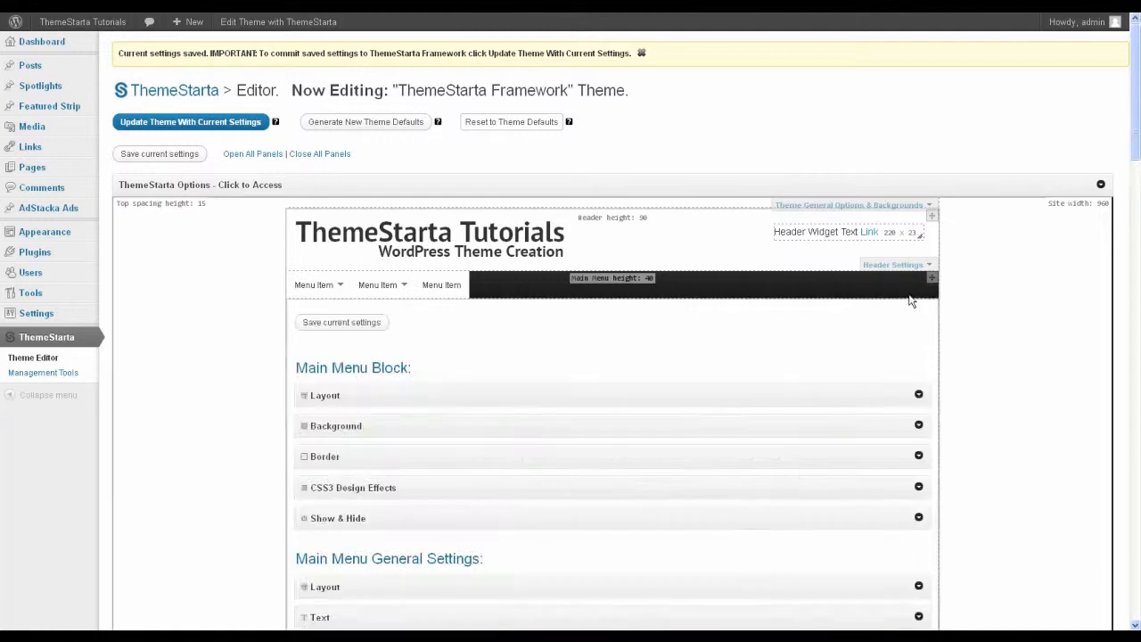
{"action": "scroll", "coordinate": [508, 409], "scroll_direction": "down", "scroll_amount": 1}
{"action": "left_click", "coordinate": [370, 353]}
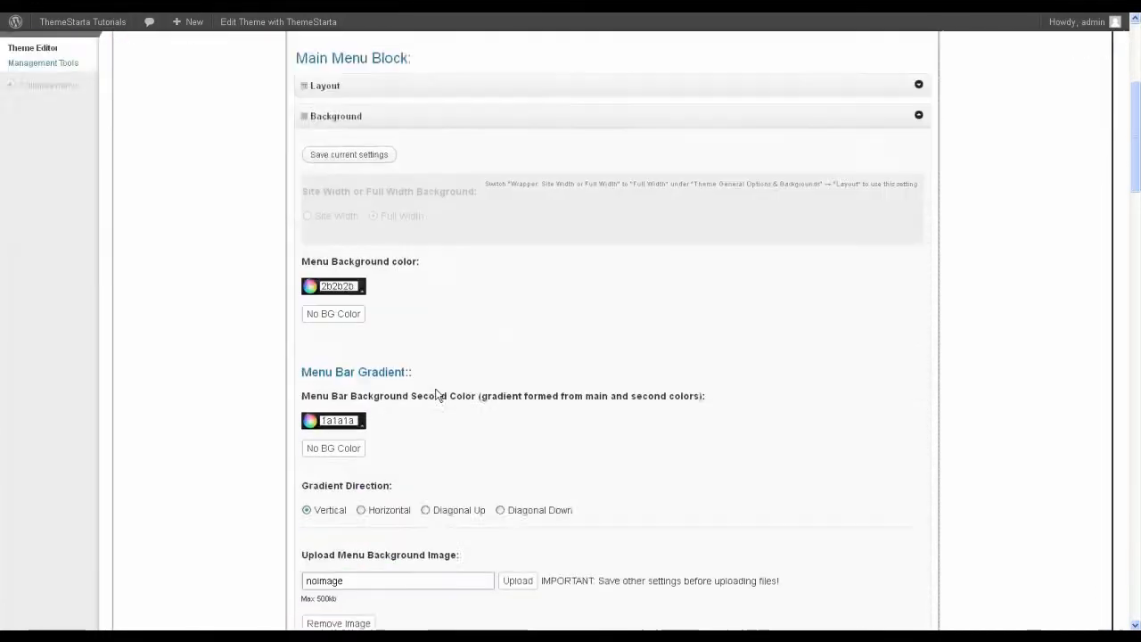
{"action": "left_click", "coordinate": [337, 209]}
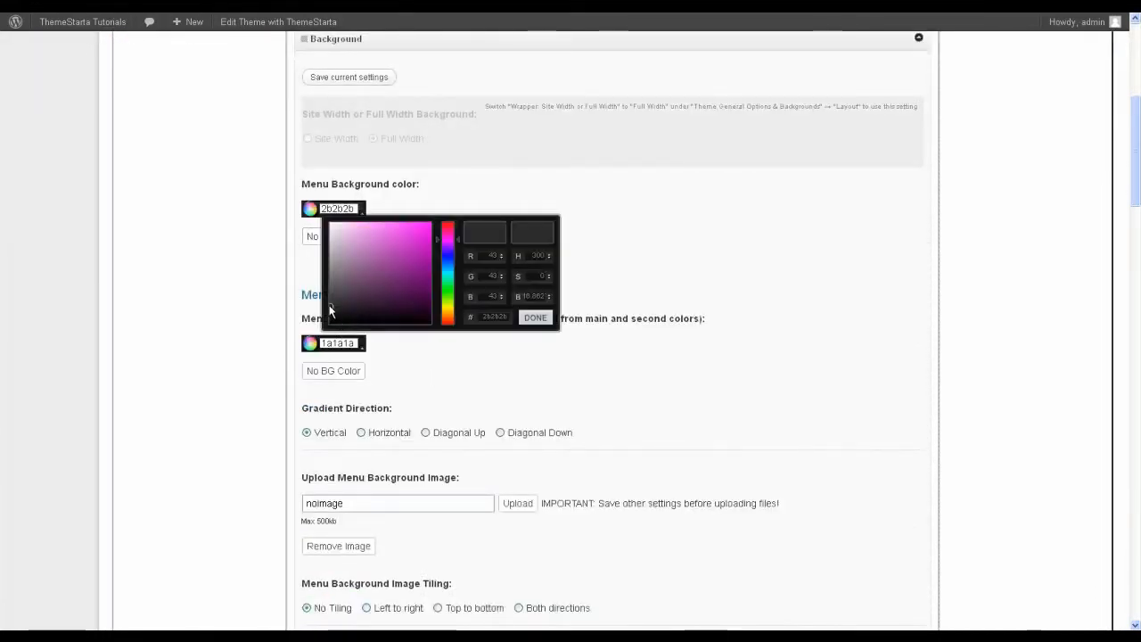
{"action": "left_click_drag", "start_coordinate": [329, 305], "coordinate": [328, 303]}
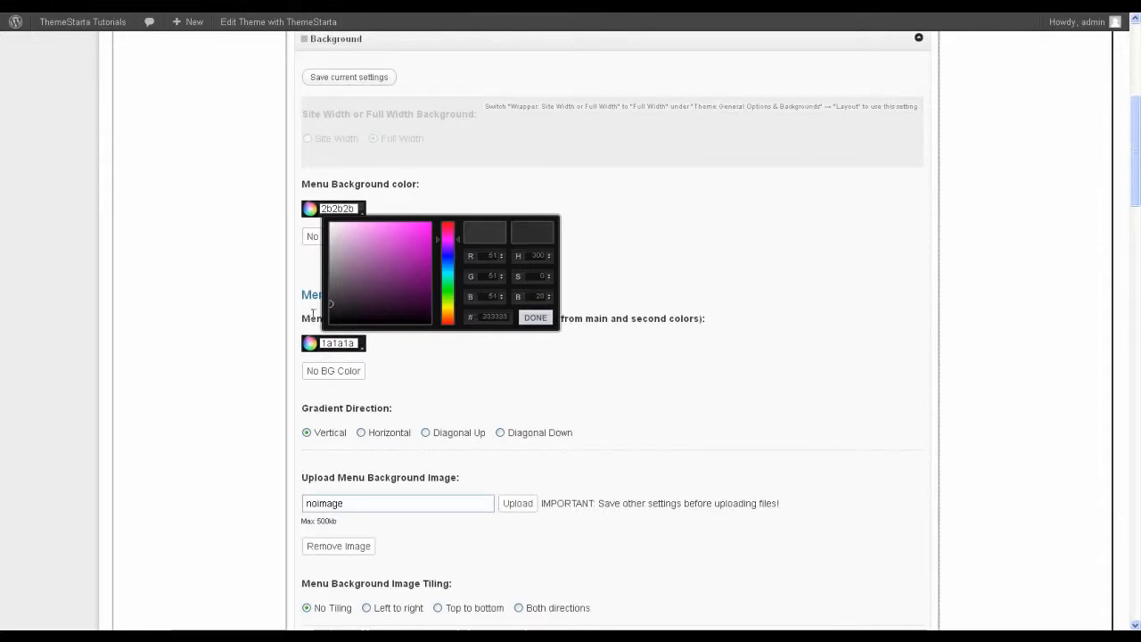
{"action": "left_click_drag", "start_coordinate": [328, 304], "coordinate": [328, 301]}
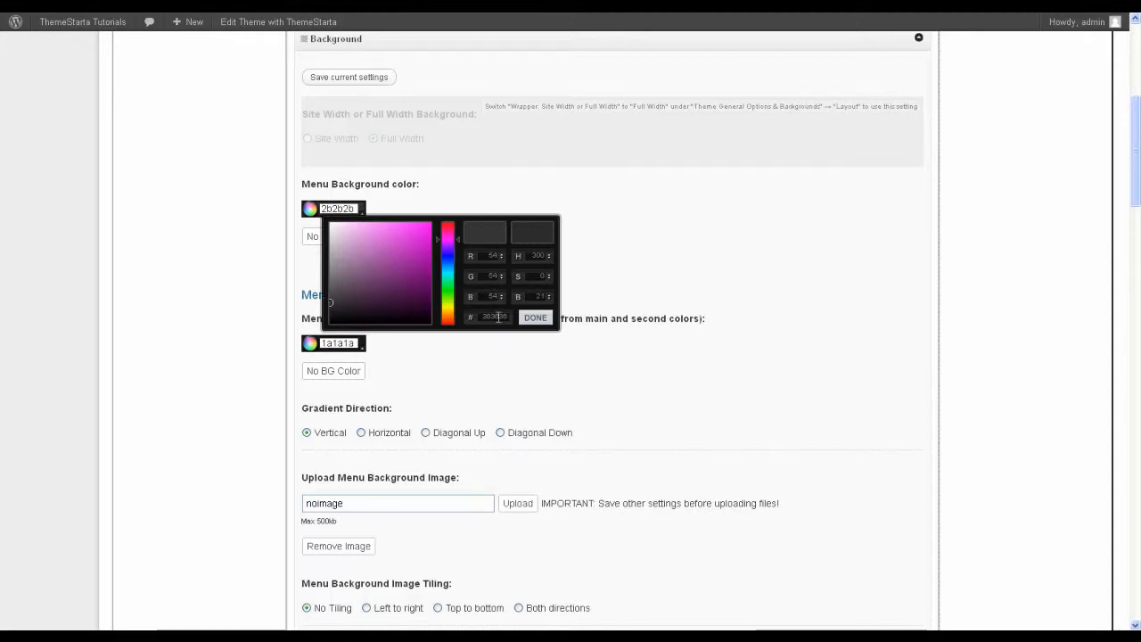
{"action": "left_click", "coordinate": [535, 319]}
{"action": "left_click", "coordinate": [370, 84]}
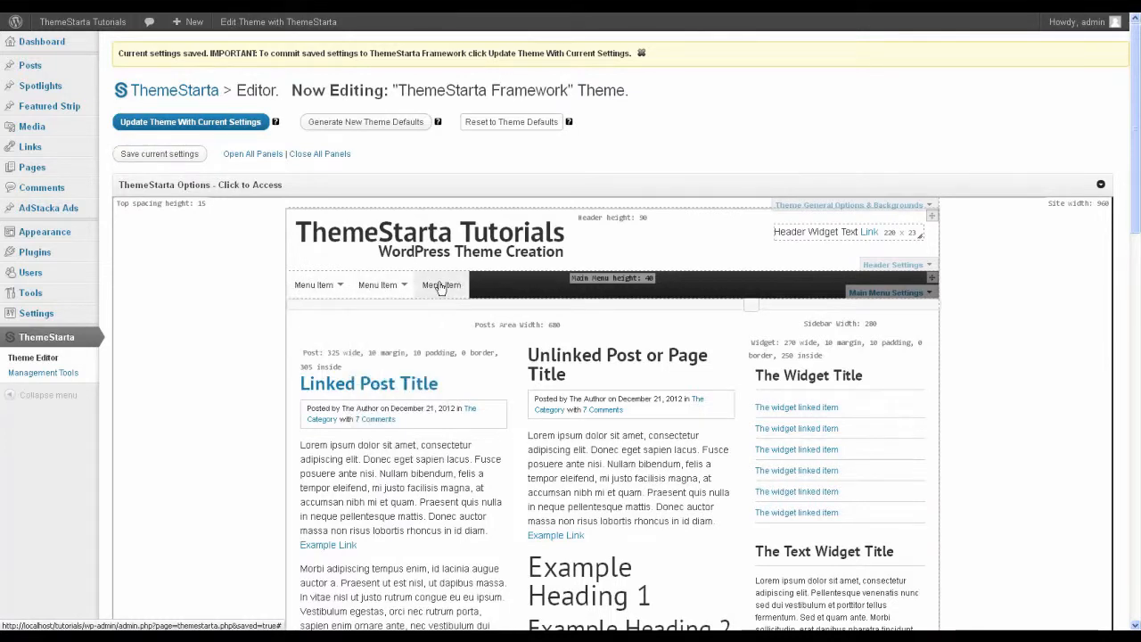
Remove the regular background color from the Main Menu Top Level Items by choosing no background color.
{"action": "left_click", "coordinate": [889, 294]}
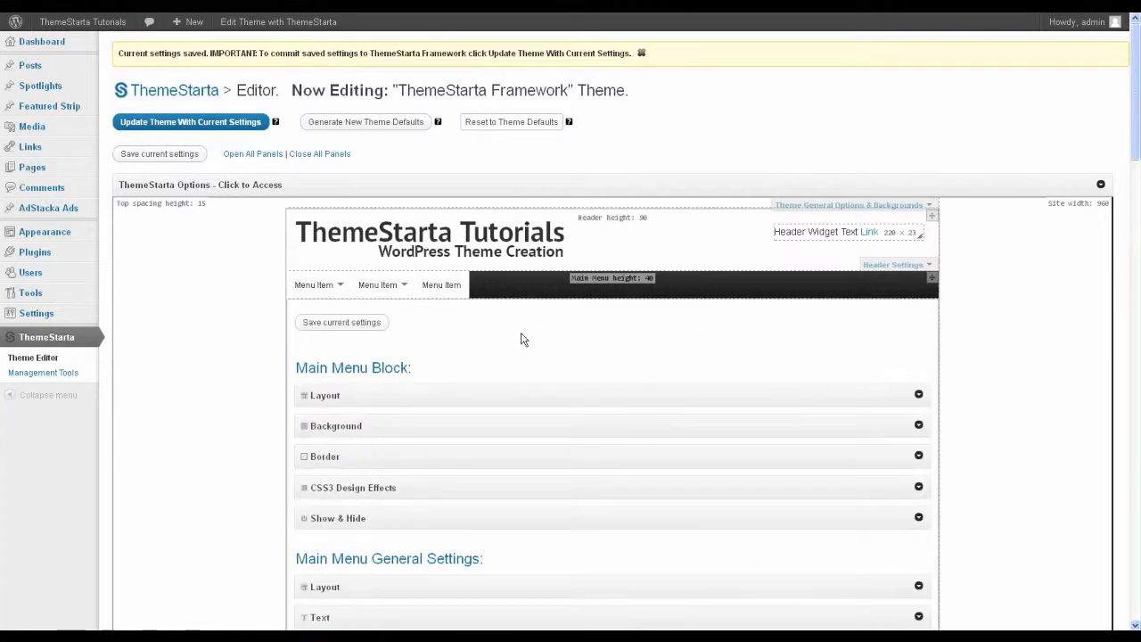
{"action": "scroll", "coordinate": [523, 339], "scroll_direction": "down", "scroll_amount": 5}
{"action": "scroll", "coordinate": [523, 338], "scroll_direction": "down", "scroll_amount": 1}
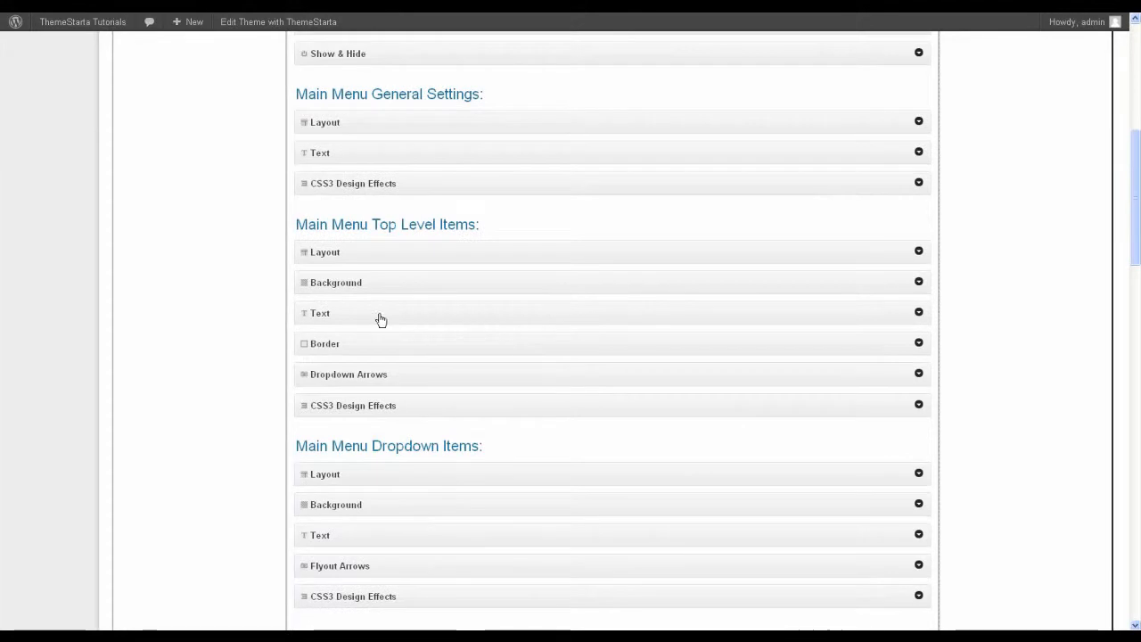
{"action": "left_click", "coordinate": [383, 283]}
{"action": "scroll", "coordinate": [484, 295], "scroll_direction": "down", "scroll_amount": 1}
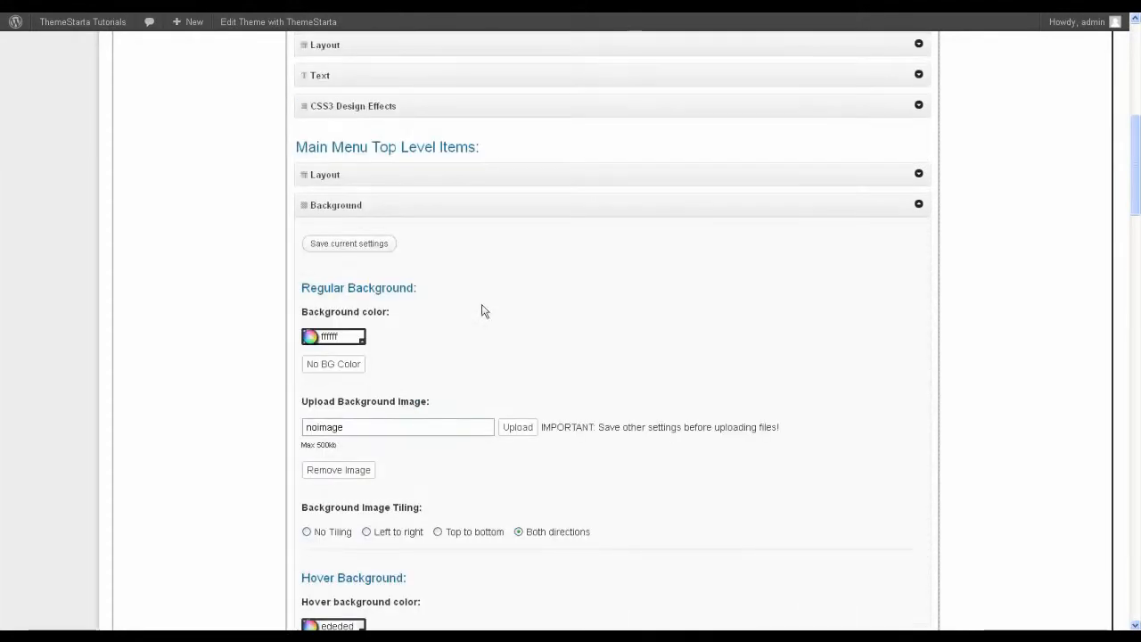
{"action": "left_click", "coordinate": [346, 363]}
{"action": "scroll", "coordinate": [400, 318], "scroll_direction": "up", "scroll_amount": 1}
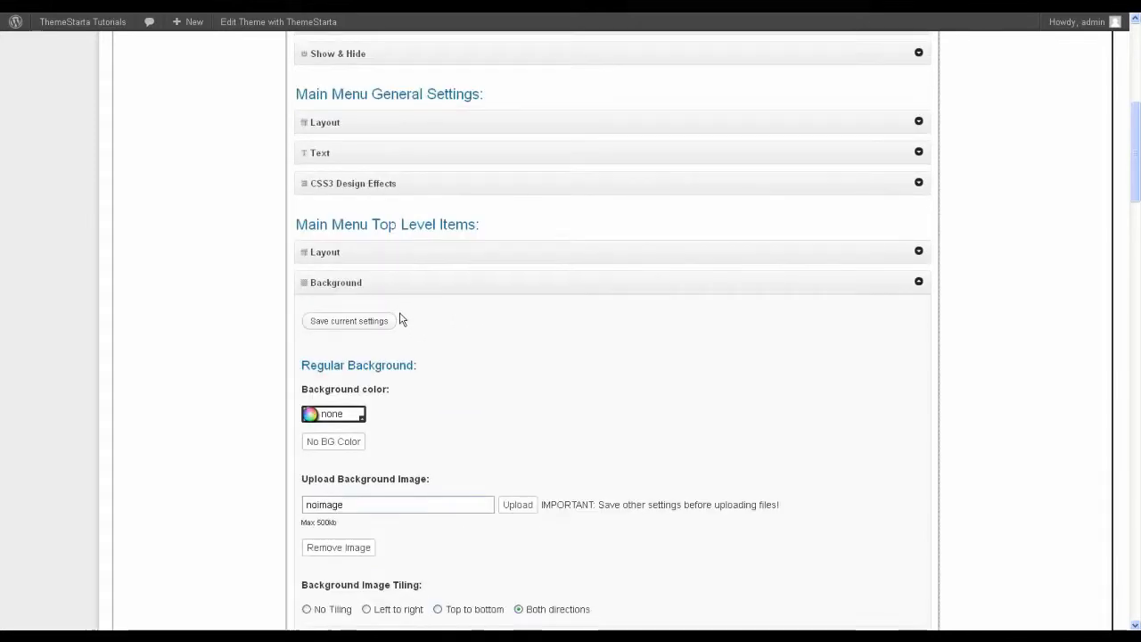
Set the regular text color of the Main Menu Top Level Items to dedede and save the settings.
{"action": "scroll", "coordinate": [409, 319], "scroll_direction": "down", "scroll_amount": 5}
{"action": "scroll", "coordinate": [411, 319], "scroll_direction": "down", "scroll_amount": 5}
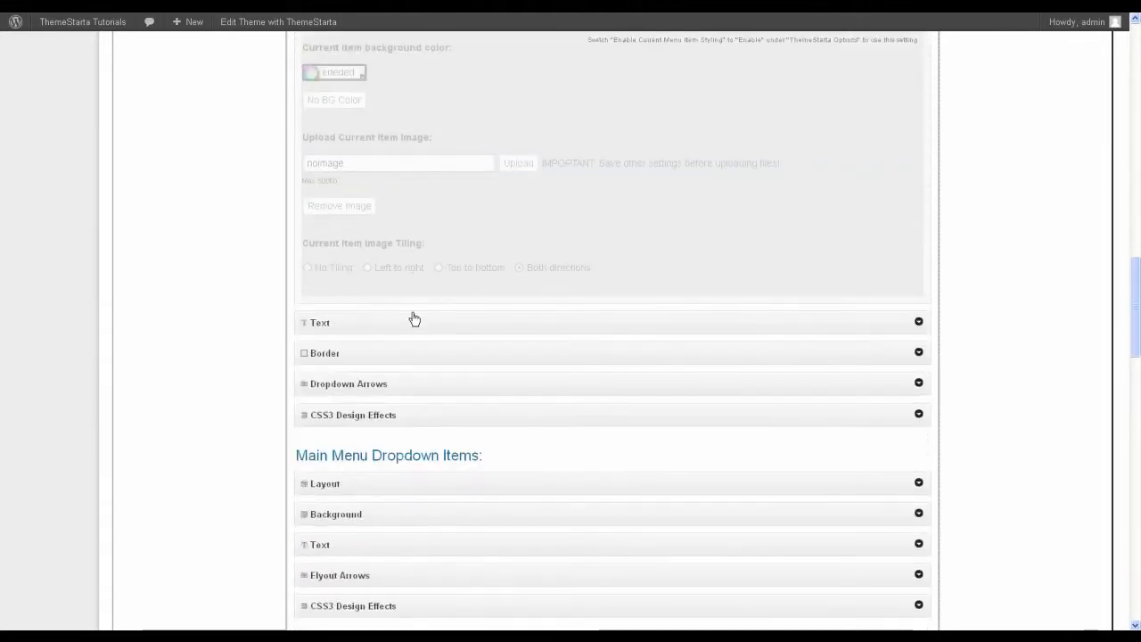
{"action": "left_click", "coordinate": [369, 324]}
{"action": "scroll", "coordinate": [493, 266], "scroll_direction": "down", "scroll_amount": 2}
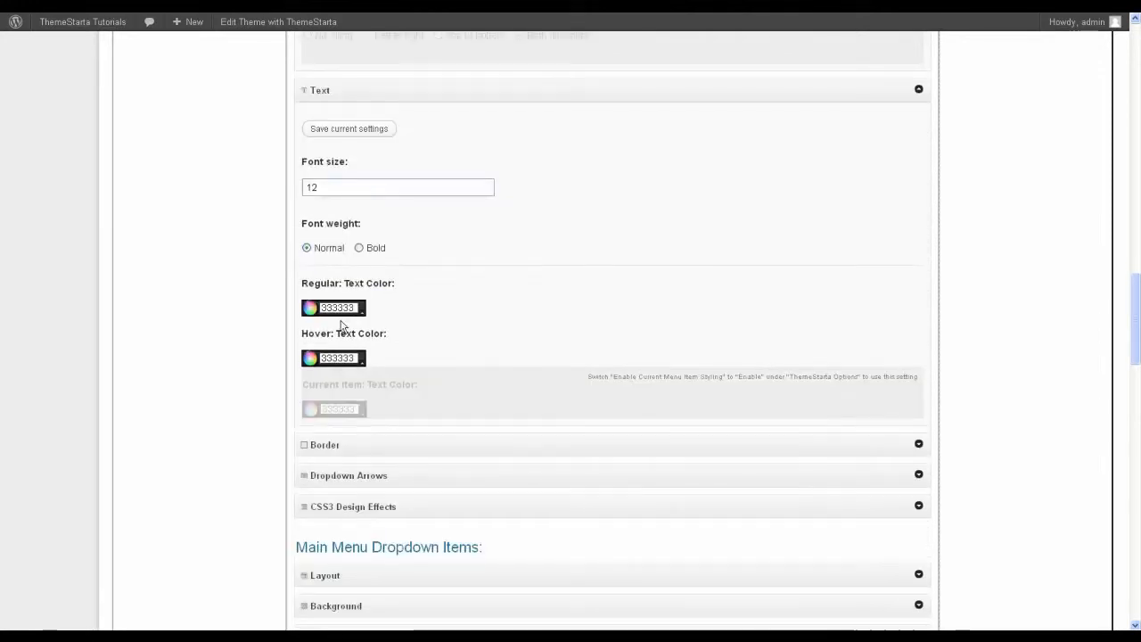
{"action": "left_click", "coordinate": [337, 308]}
{"action": "left_click_drag", "start_coordinate": [334, 359], "coordinate": [326, 335]}
{"action": "left_click", "coordinate": [535, 417]}
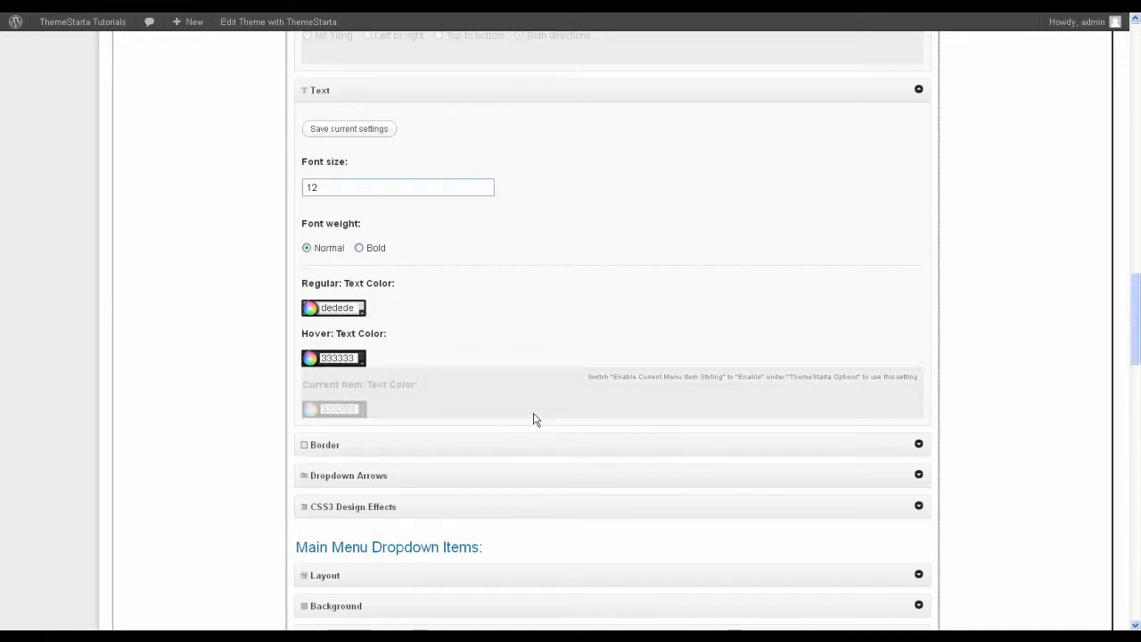
{"action": "scroll", "coordinate": [469, 312], "scroll_direction": "up", "scroll_amount": 2}
{"action": "left_click", "coordinate": [393, 212]}
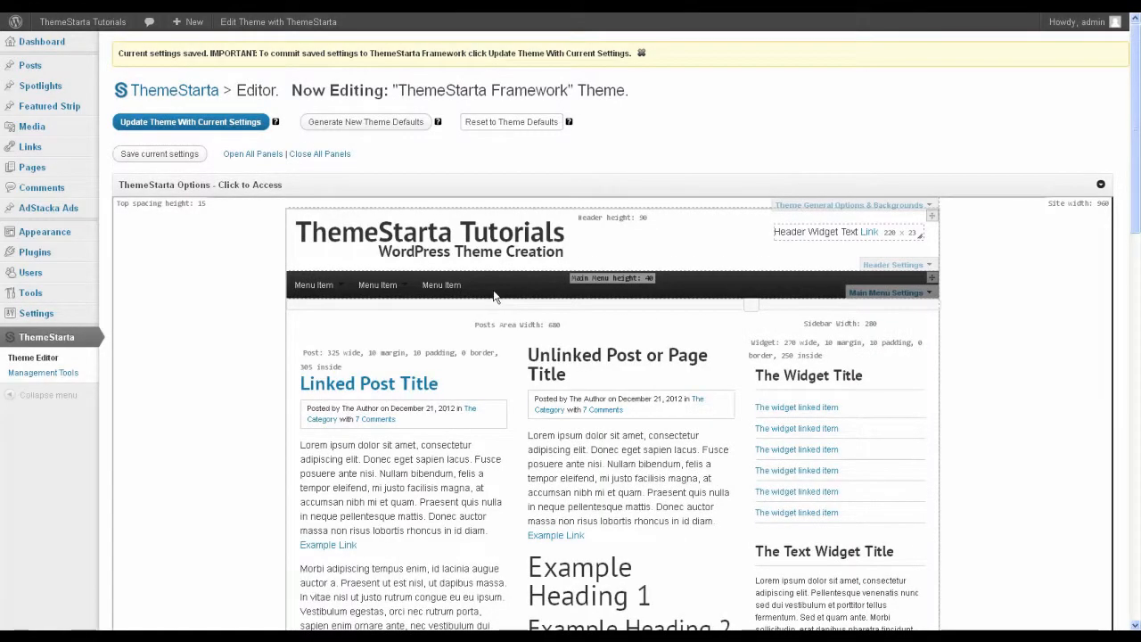
Change the dropdown arrows of the Main Menu Top Level Items to a light version and save the settings.
{"action": "mouse_move", "coordinate": [371, 288]}
{"action": "left_click", "coordinate": [886, 294]}
{"action": "scroll", "coordinate": [509, 367], "scroll_direction": "down", "scroll_amount": 5}
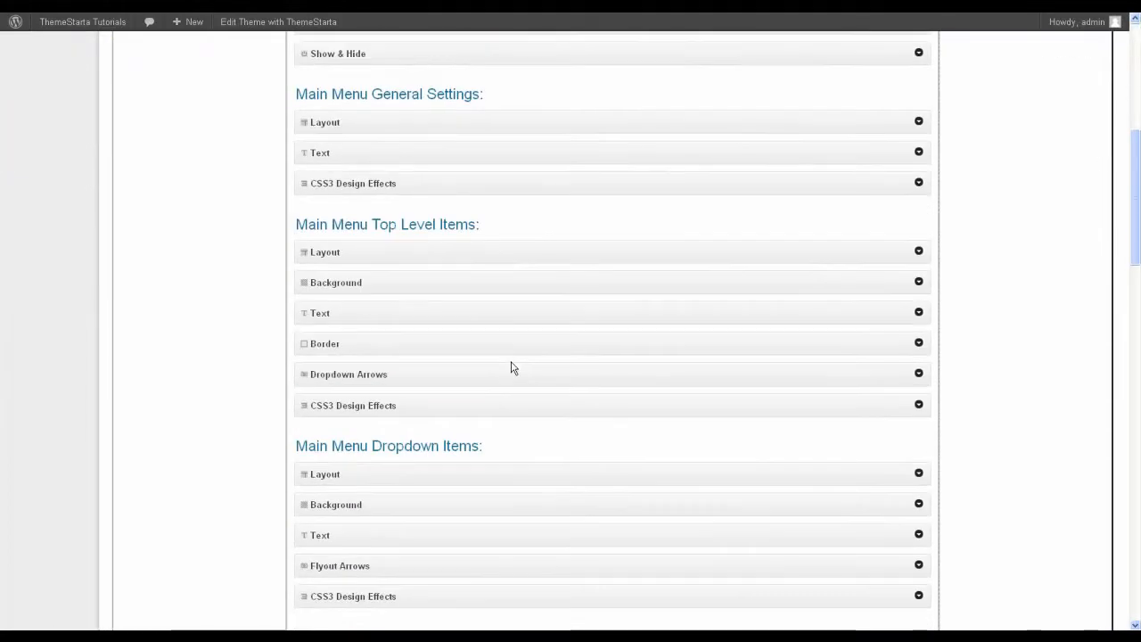
{"action": "left_click", "coordinate": [415, 377]}
{"action": "scroll", "coordinate": [499, 381], "scroll_direction": "down", "scroll_amount": 1}
{"action": "scroll", "coordinate": [499, 382], "scroll_direction": "down", "scroll_amount": 1}
{"action": "left_click", "coordinate": [324, 315]}
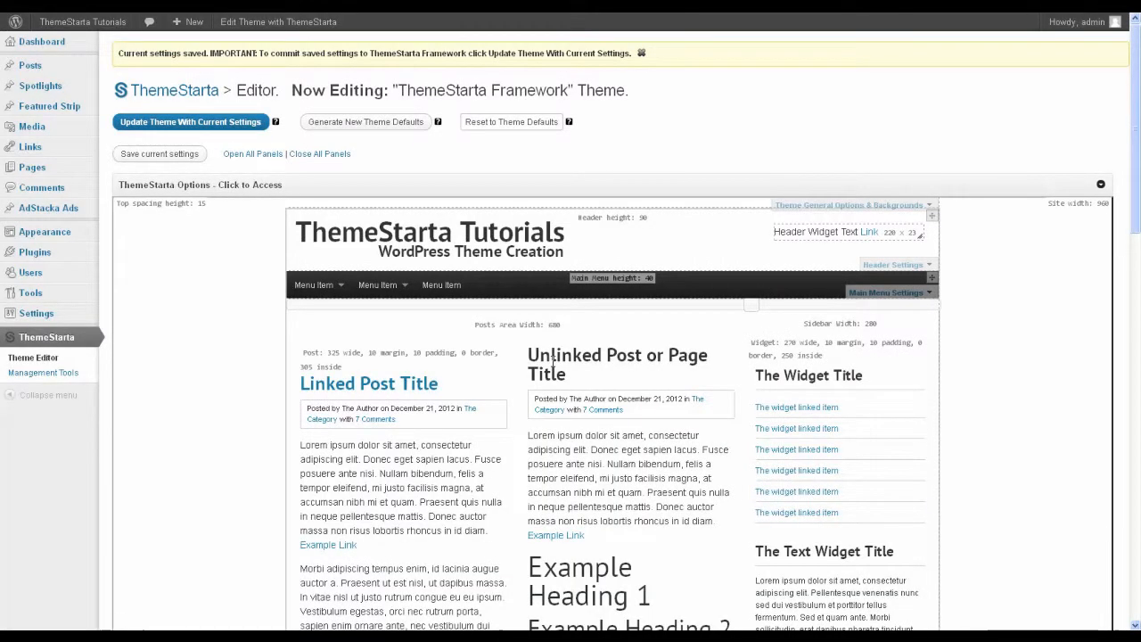
Update the theme with the current settings and check the restyled menu bar on the live site.
{"action": "left_click", "coordinate": [190, 121]}
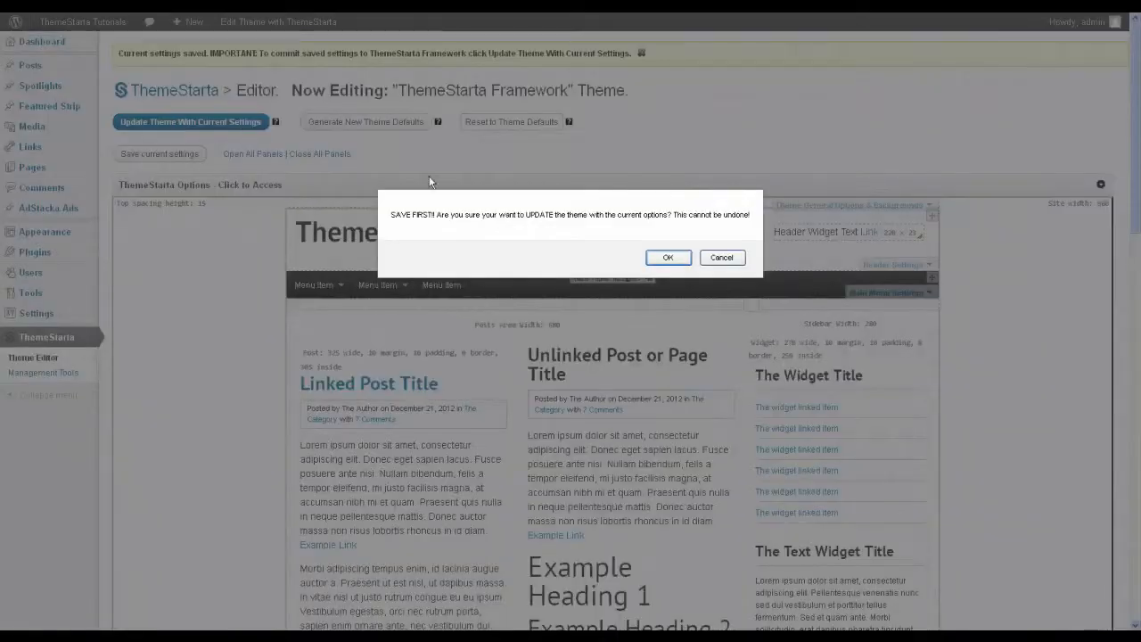
{"action": "left_click", "coordinate": [668, 257]}
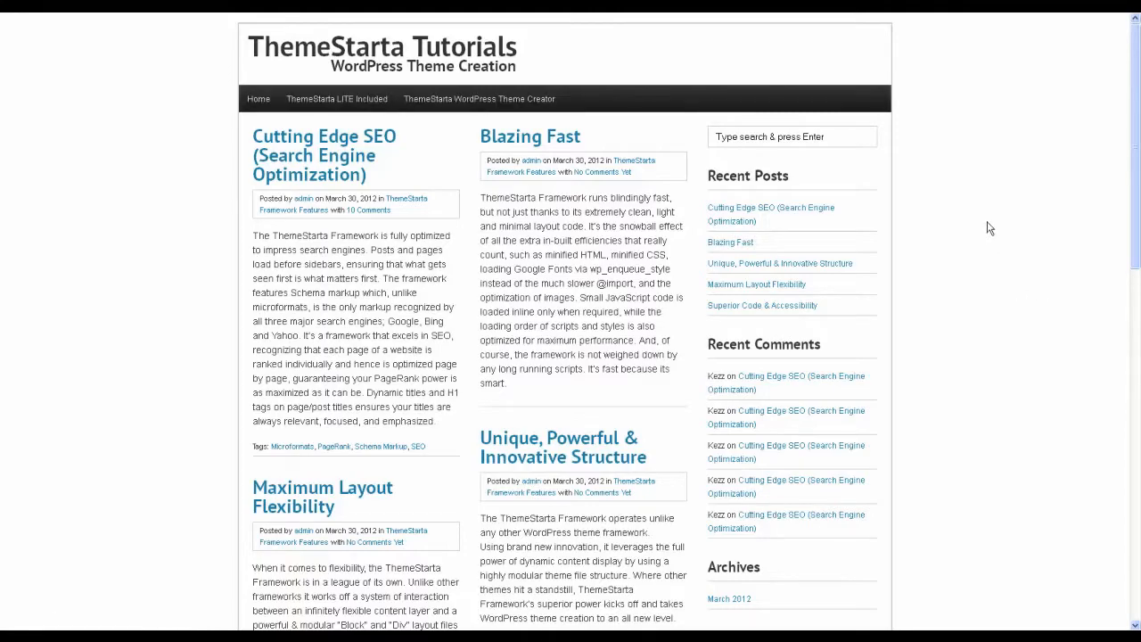
{"action": "scroll", "coordinate": [975, 173], "scroll_direction": "down", "scroll_amount": 5}
{"action": "scroll", "coordinate": [975, 173], "scroll_direction": "up", "scroll_amount": 5}
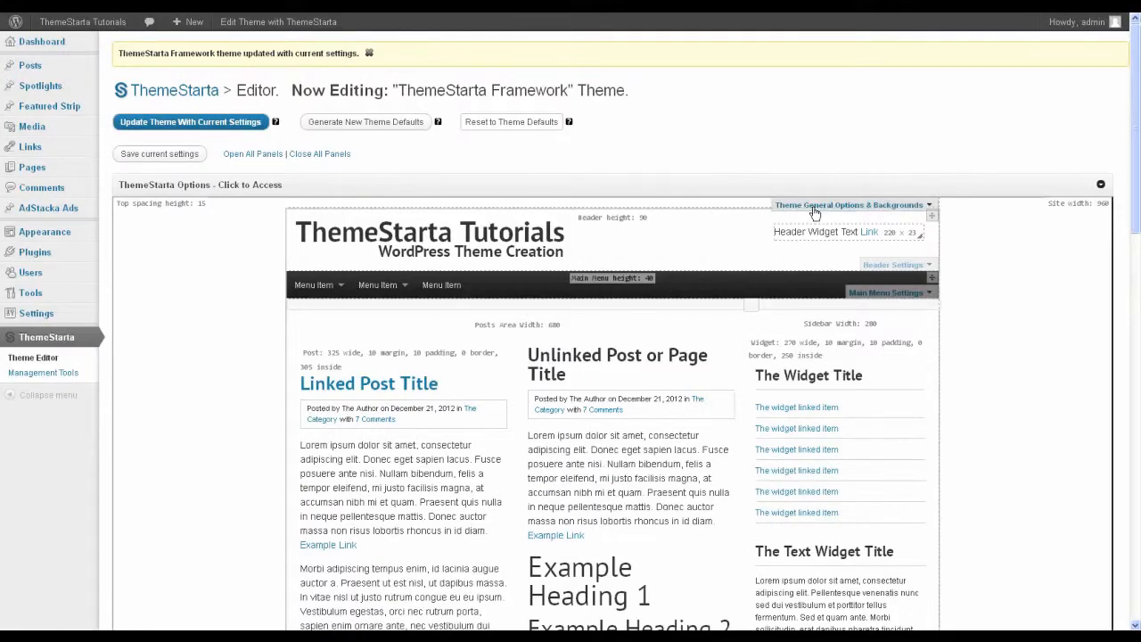
Set the theme's full screen background color to light gray (RGB 219, 219, 219), save, and update the theme with the saved settings.
{"action": "left_click", "coordinate": [815, 206]}
{"action": "left_click", "coordinate": [401, 301]}
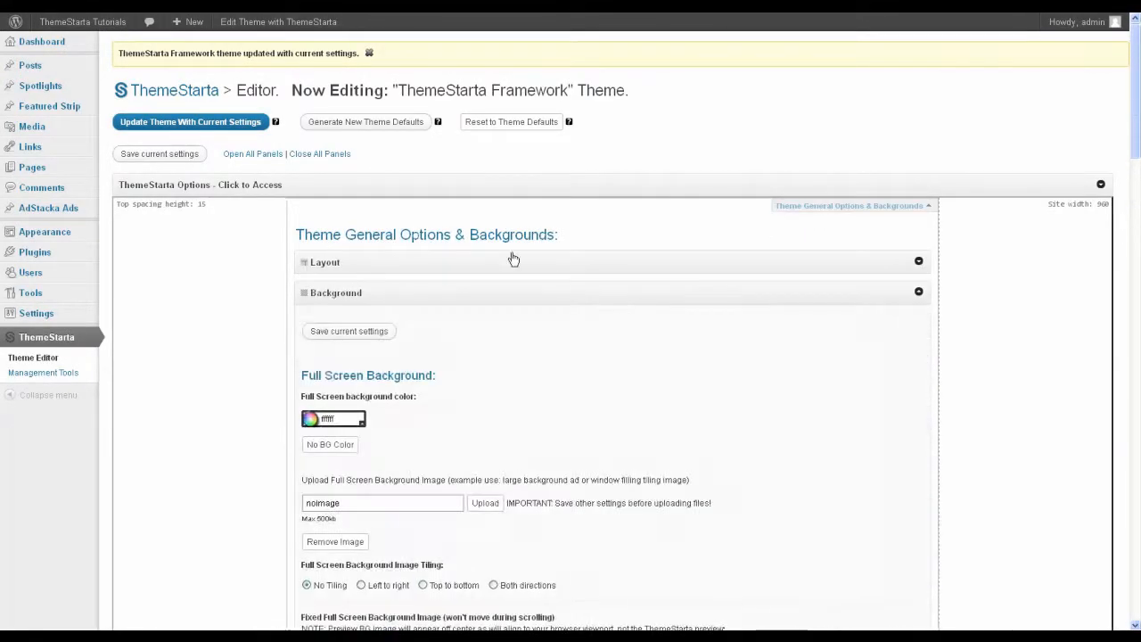
{"action": "scroll", "coordinate": [492, 249], "scroll_direction": "down", "scroll_amount": 3}
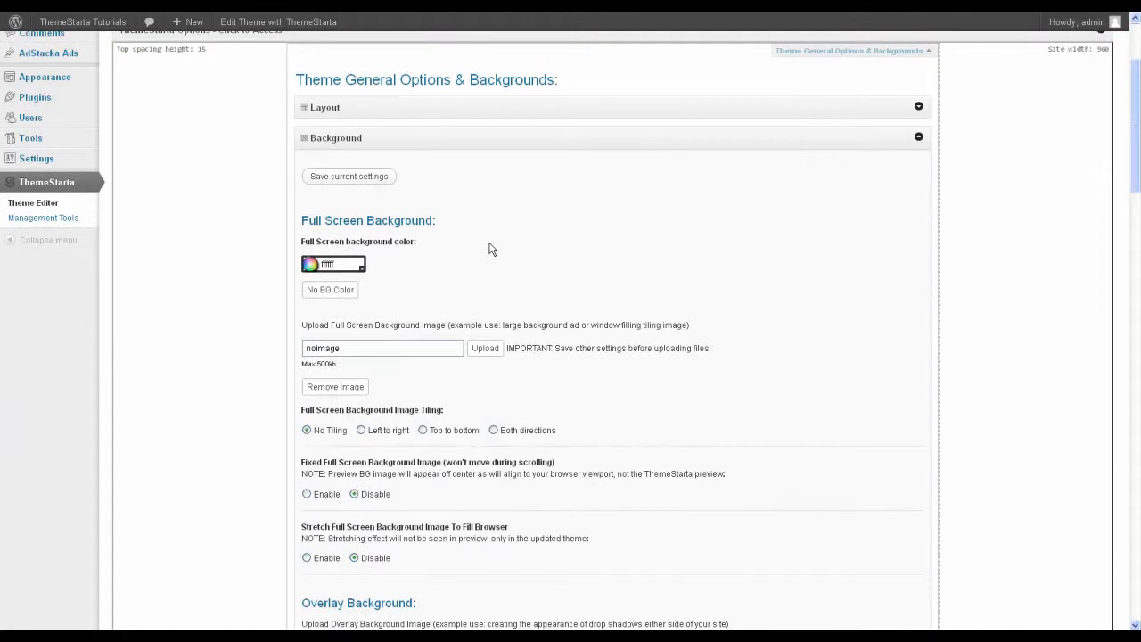
{"action": "left_click", "coordinate": [360, 261]}
{"action": "left_click_drag", "start_coordinate": [329, 279], "coordinate": [326, 290]}
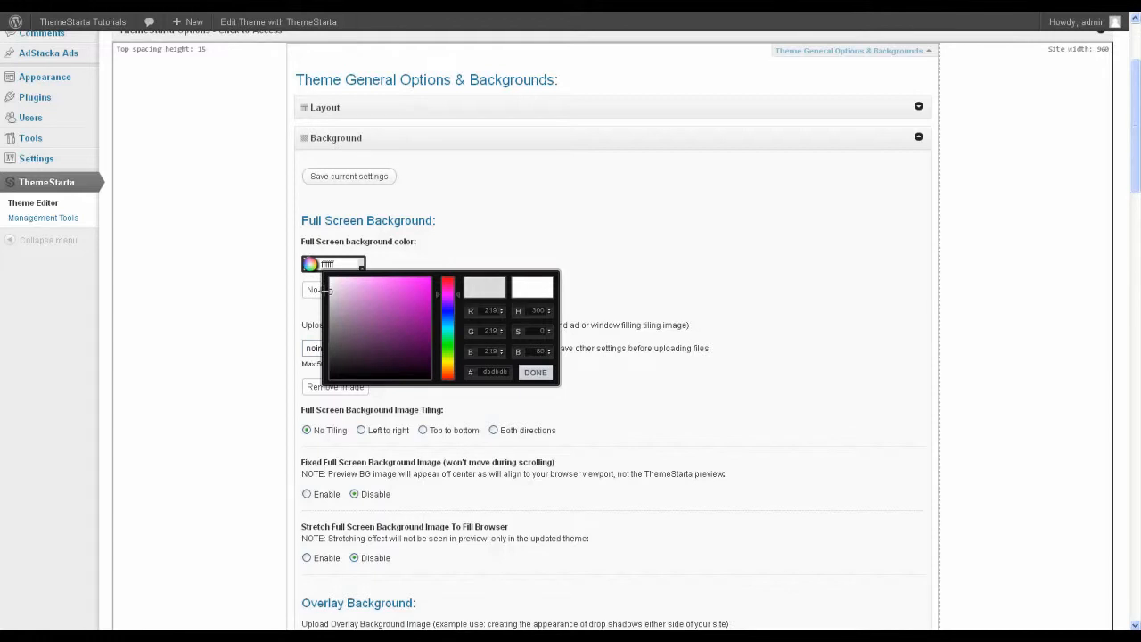
{"action": "left_click", "coordinate": [535, 373]}
{"action": "left_click", "coordinate": [354, 178]}
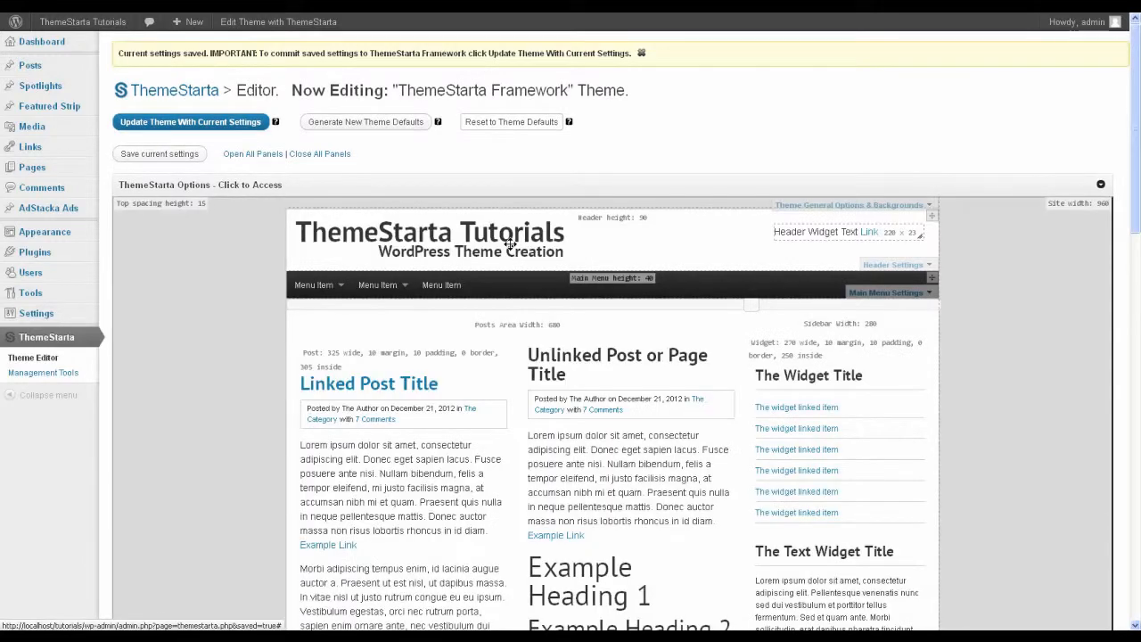
{"action": "left_click", "coordinate": [234, 122]}
{"action": "left_click", "coordinate": [668, 256]}
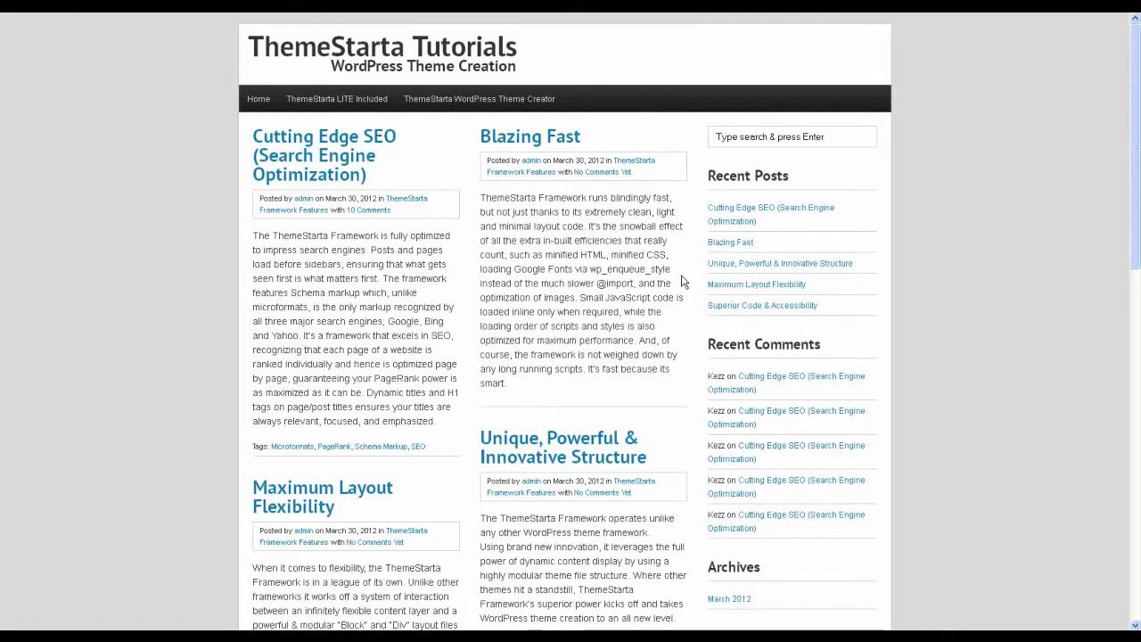
Look through the live site's posts, sidebar and footer against the gray page background.
{"action": "scroll", "coordinate": [682, 281], "scroll_direction": "down", "scroll_amount": 15}
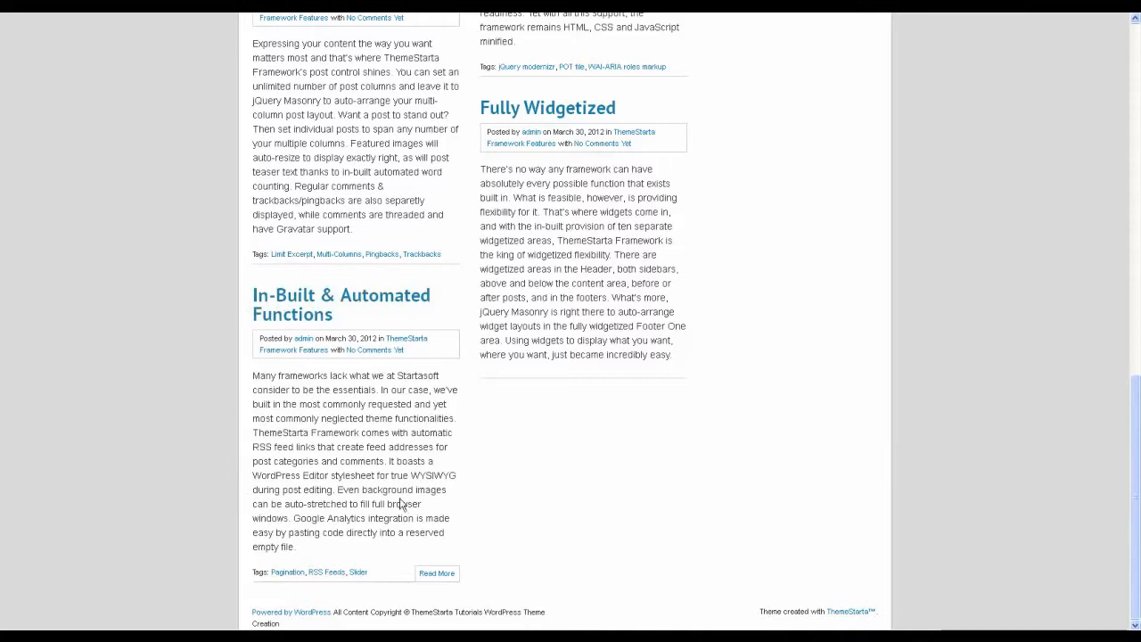
{"action": "scroll", "coordinate": [546, 231], "scroll_direction": "up", "scroll_amount": 2}
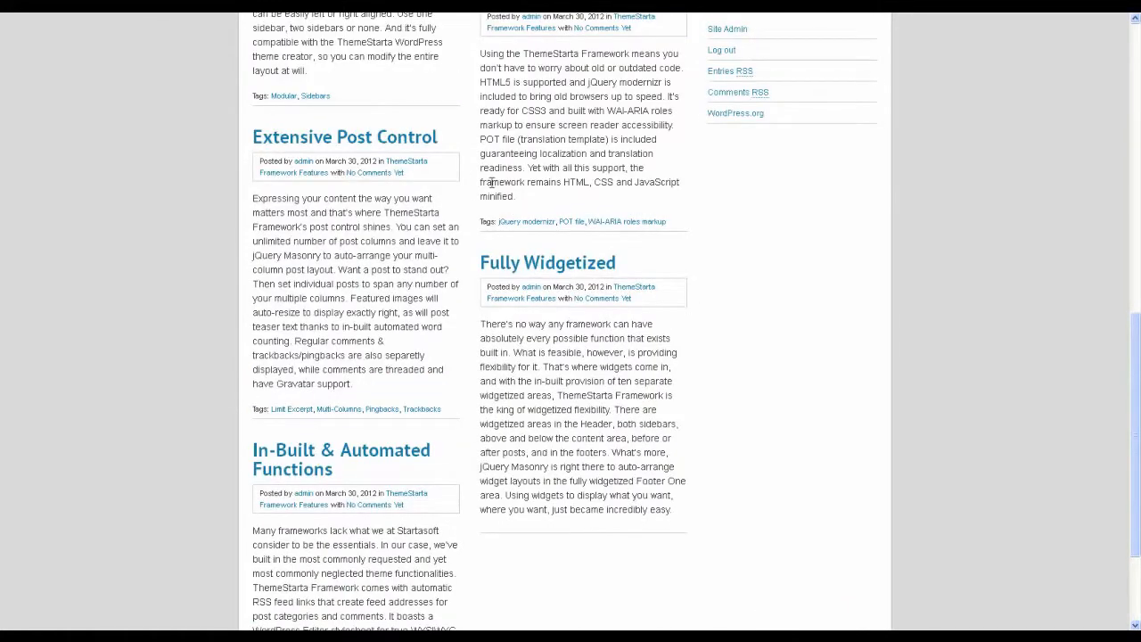
{"action": "scroll", "coordinate": [448, 367], "scroll_direction": "up", "scroll_amount": 2}
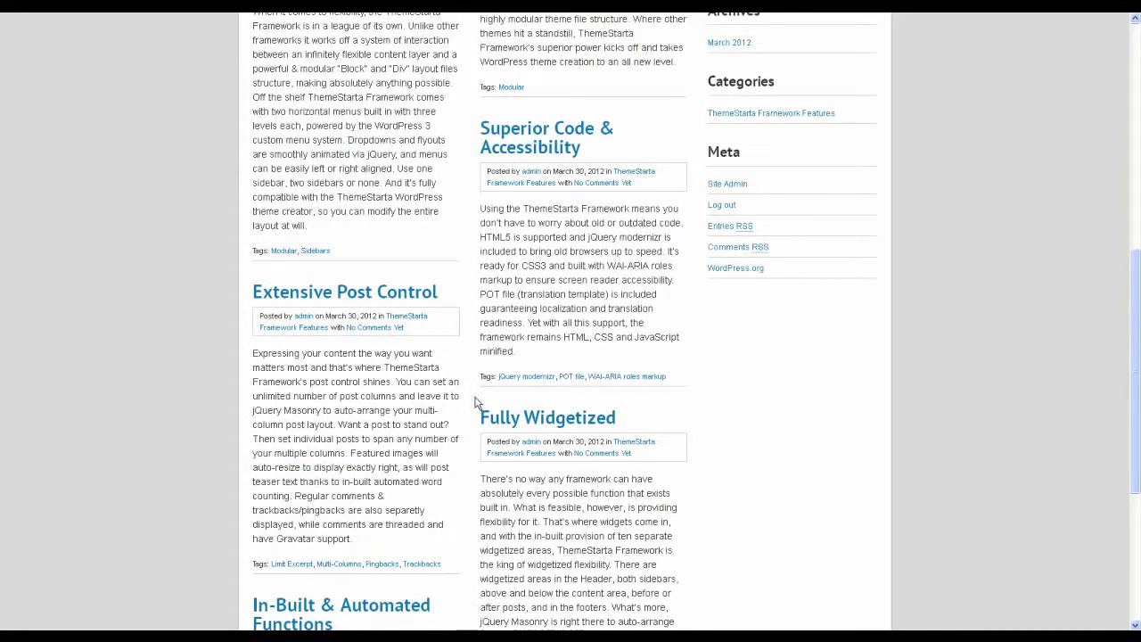
{"action": "scroll", "coordinate": [404, 143], "scroll_direction": "up", "scroll_amount": 4}
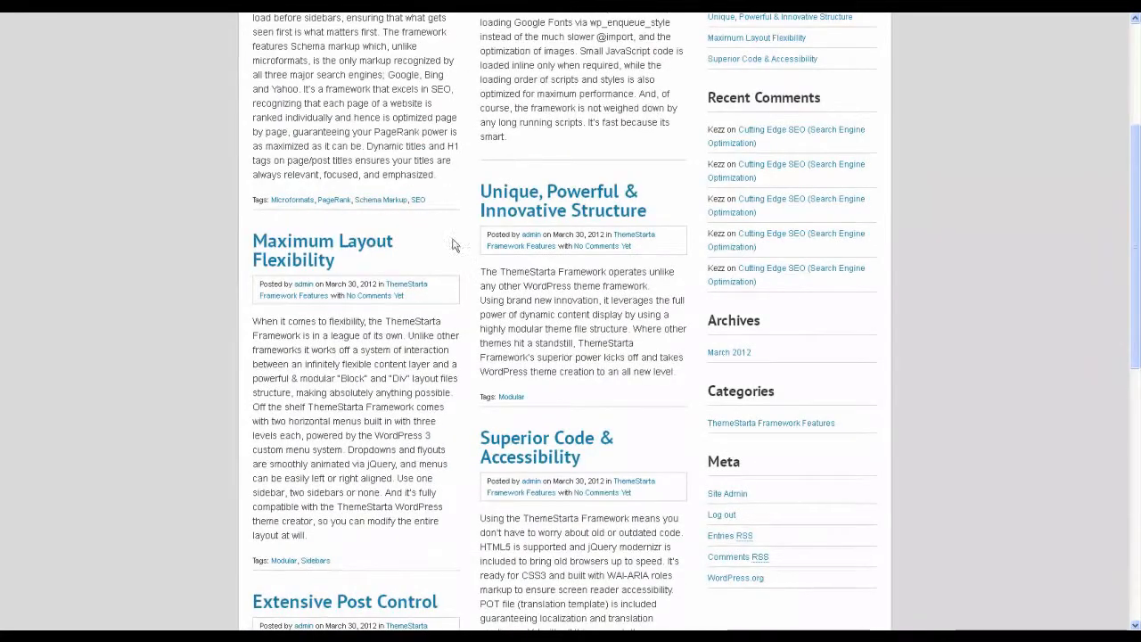
{"action": "scroll", "coordinate": [402, 279], "scroll_direction": "up", "scroll_amount": 1}
{"action": "scroll", "coordinate": [402, 279], "scroll_direction": "up", "scroll_amount": 1}
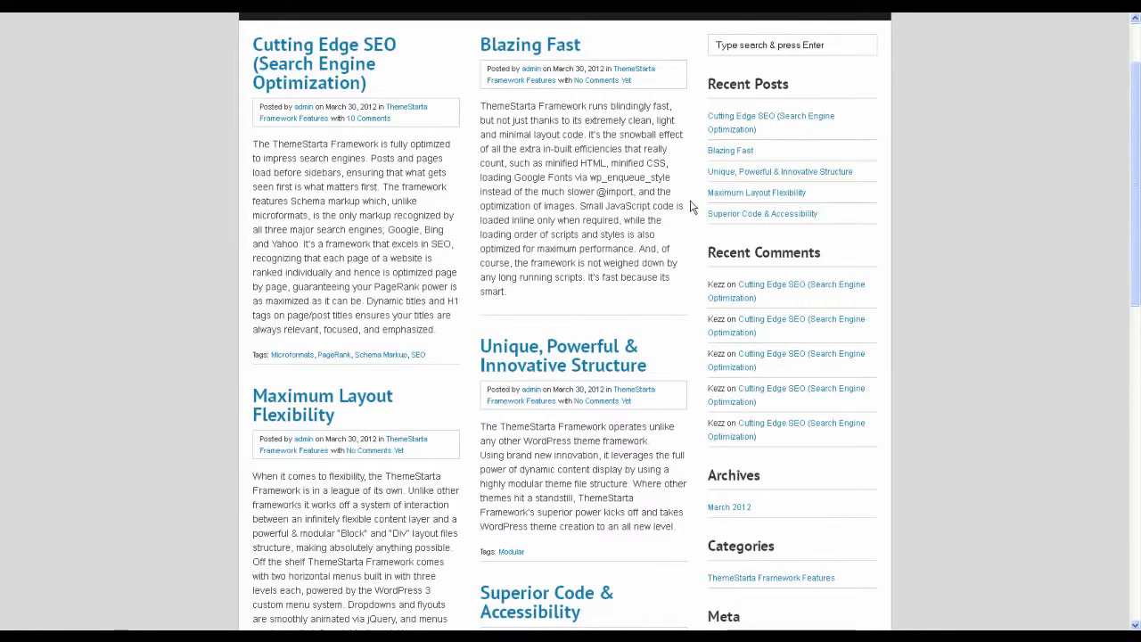
{"action": "scroll", "coordinate": [692, 207], "scroll_direction": "down", "scroll_amount": 6}
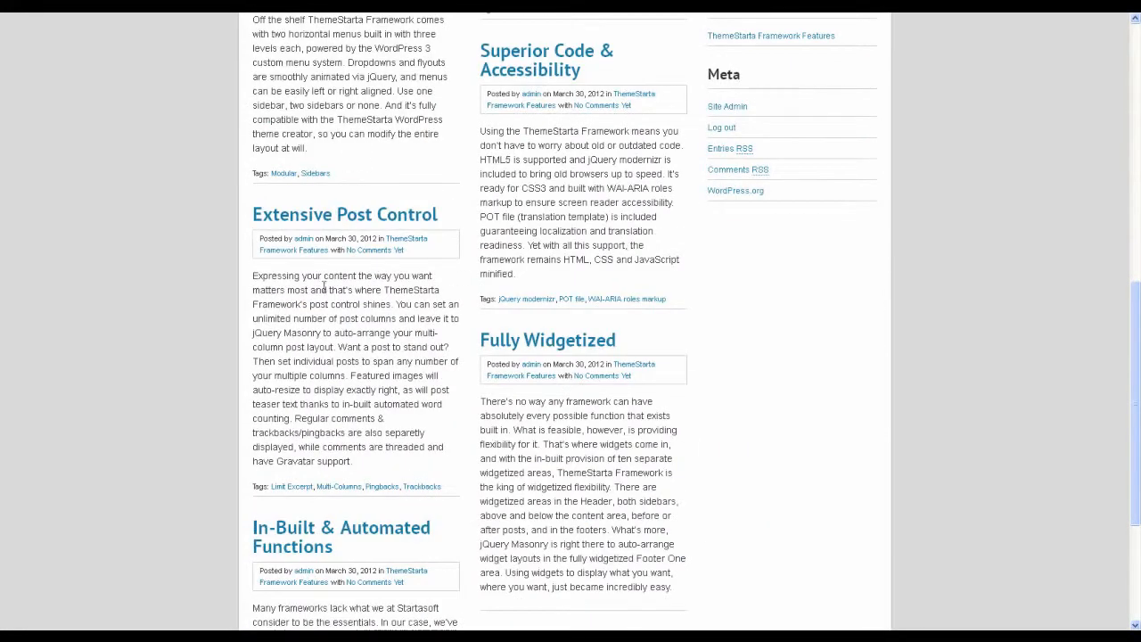
{"action": "scroll", "coordinate": [324, 286], "scroll_direction": "down", "scroll_amount": 3}
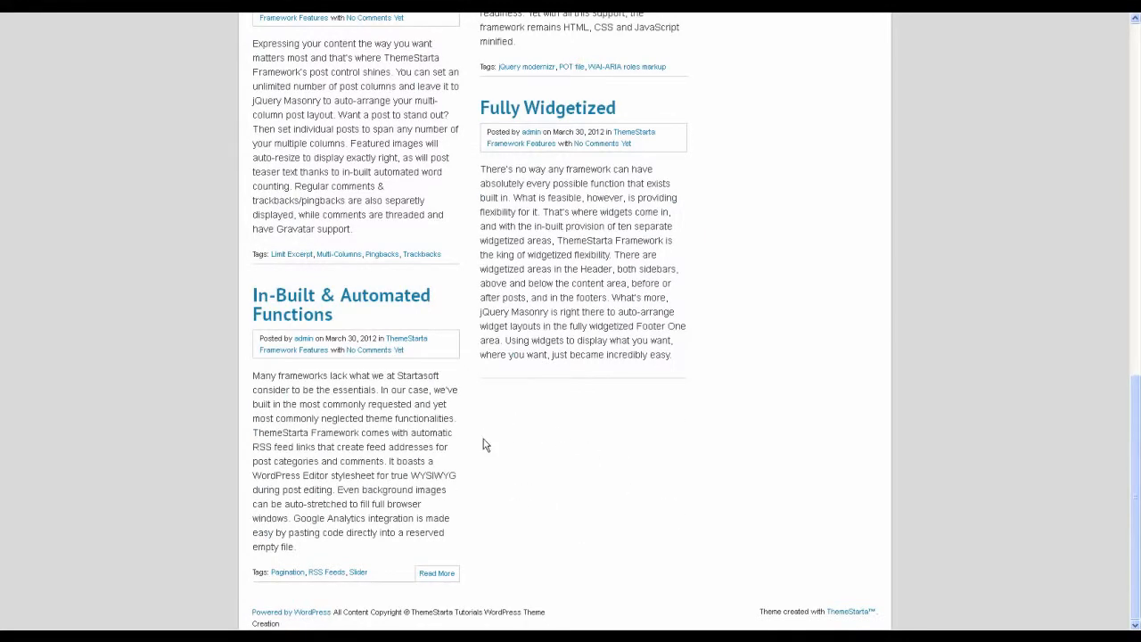
{"action": "scroll", "coordinate": [484, 443], "scroll_direction": "up", "scroll_amount": 10}
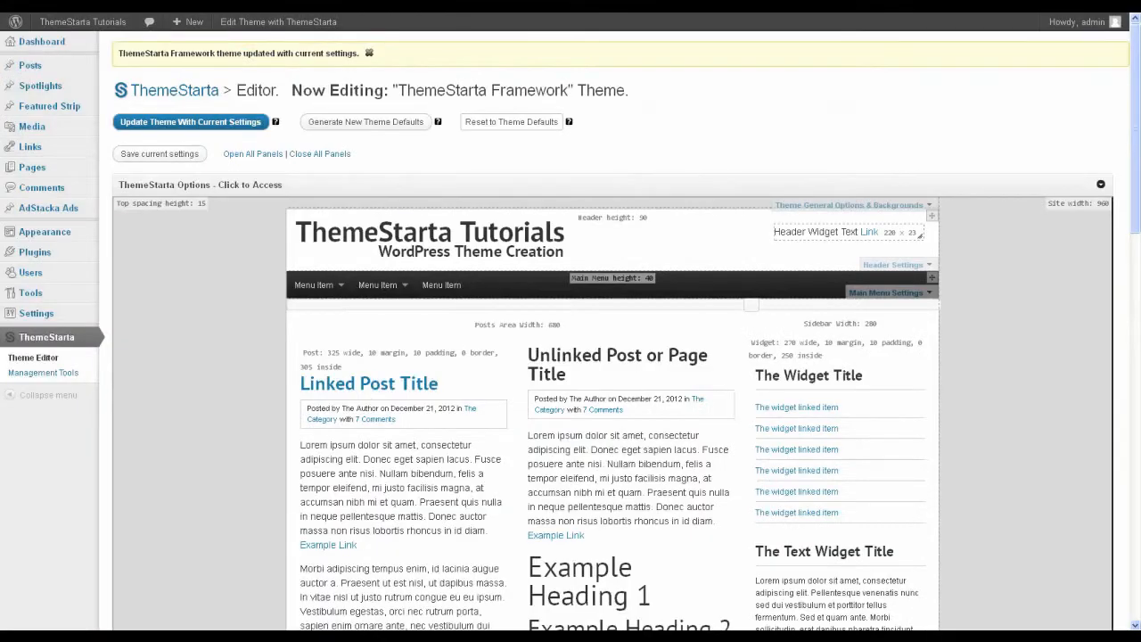
Set the individual post border size to 1 for Posts Area & Posts in the Content Area settings and save.
{"action": "scroll", "coordinate": [674, 255], "scroll_direction": "down", "scroll_amount": 15}
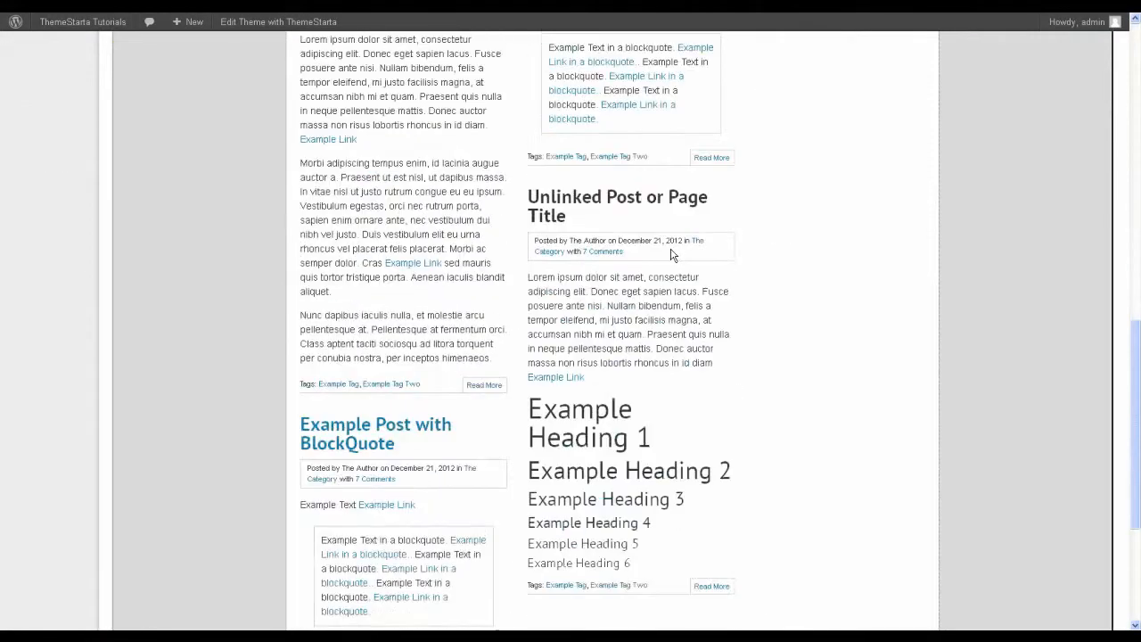
{"action": "left_click", "coordinate": [861, 408]}
{"action": "scroll", "coordinate": [609, 318], "scroll_direction": "down", "scroll_amount": 5}
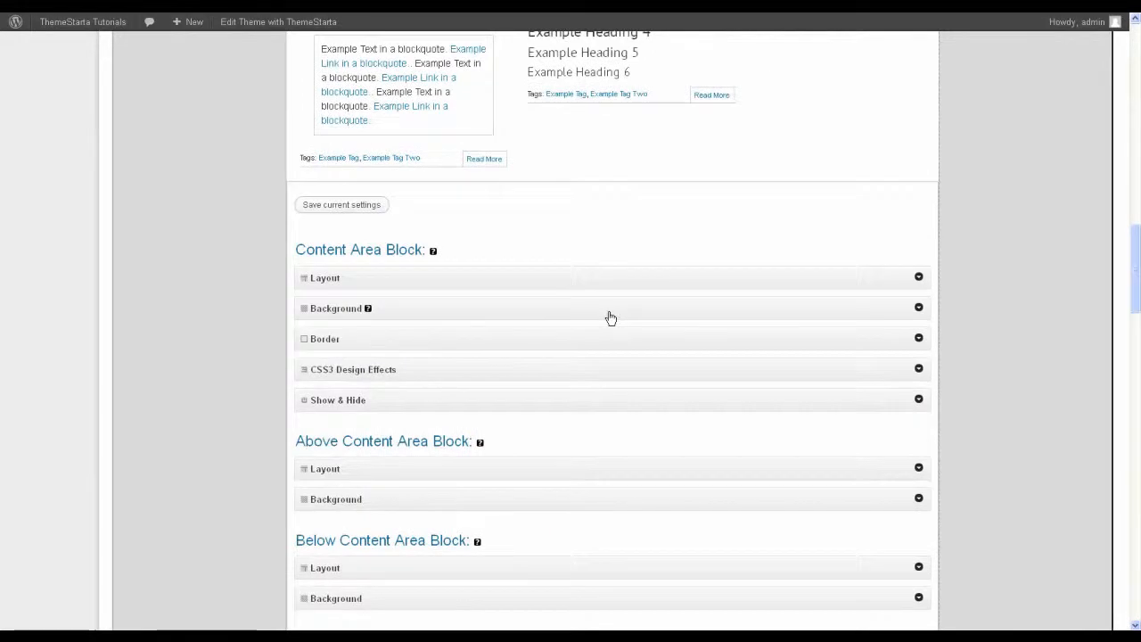
{"action": "scroll", "coordinate": [608, 318], "scroll_direction": "down", "scroll_amount": 10}
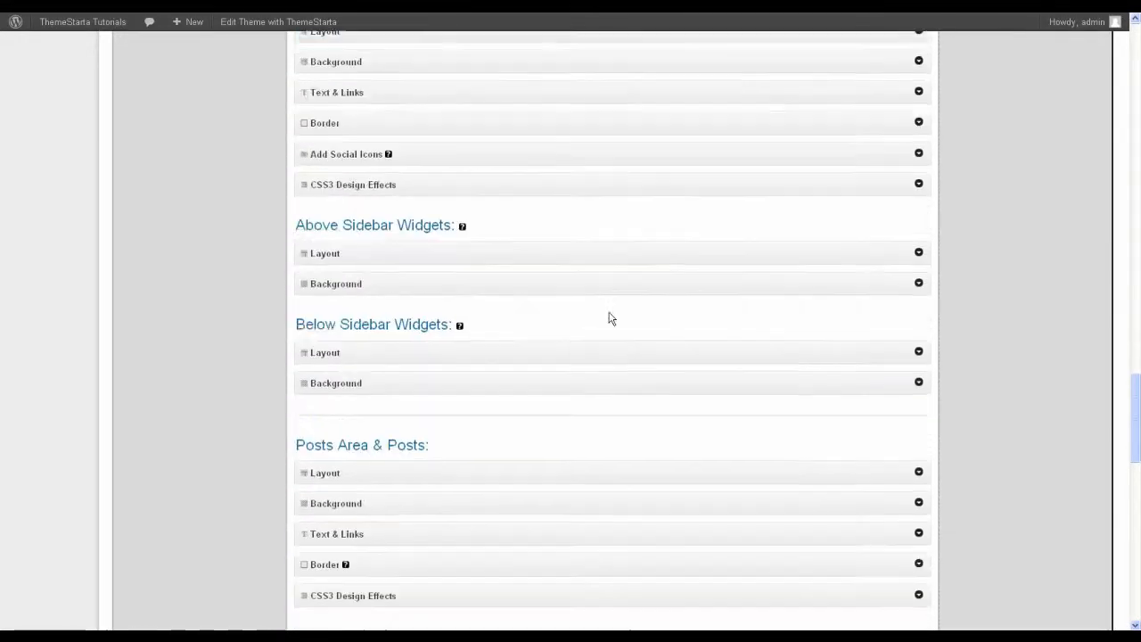
{"action": "scroll", "coordinate": [609, 318], "scroll_direction": "down", "scroll_amount": 4}
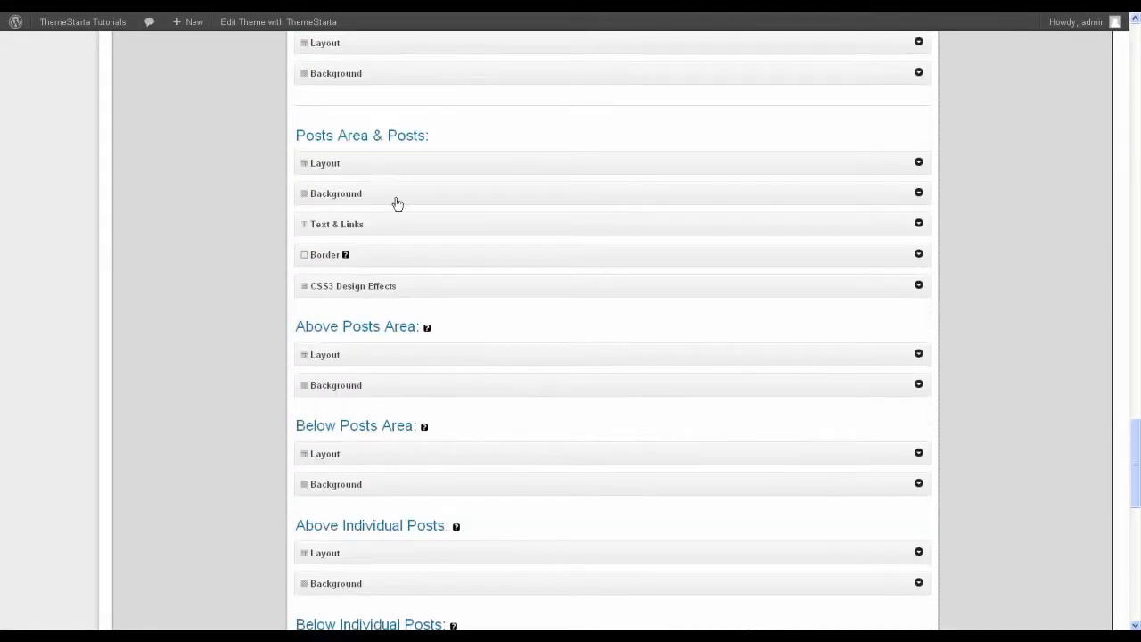
{"action": "left_click", "coordinate": [360, 258]}
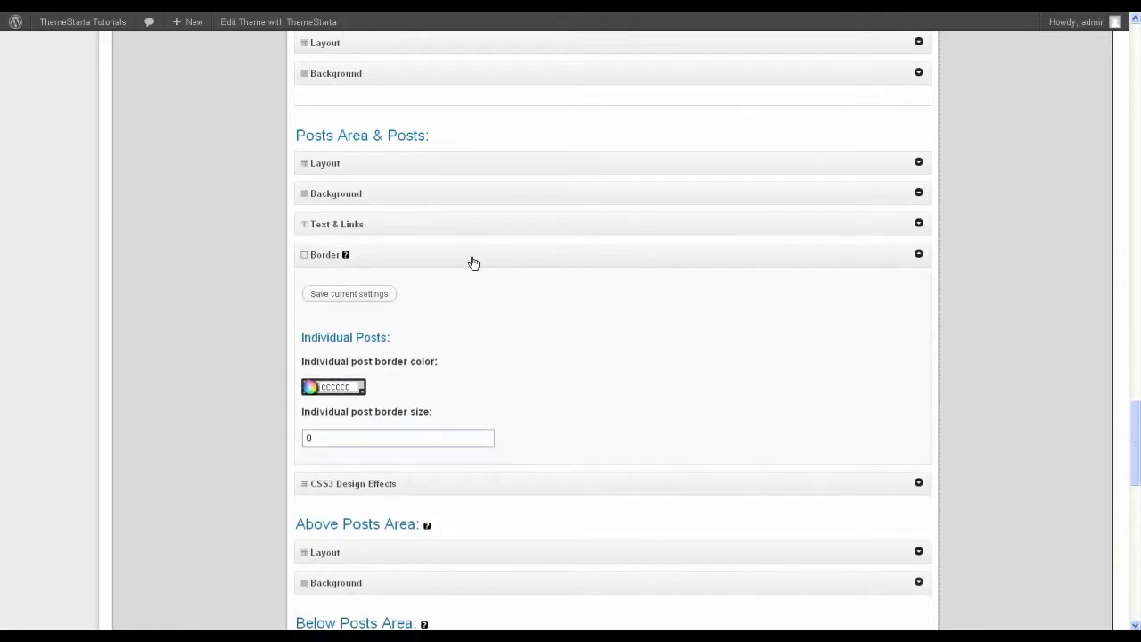
{"action": "scroll", "coordinate": [335, 367], "scroll_direction": "down", "scroll_amount": 1}
{"action": "double_click", "coordinate": [326, 362]}
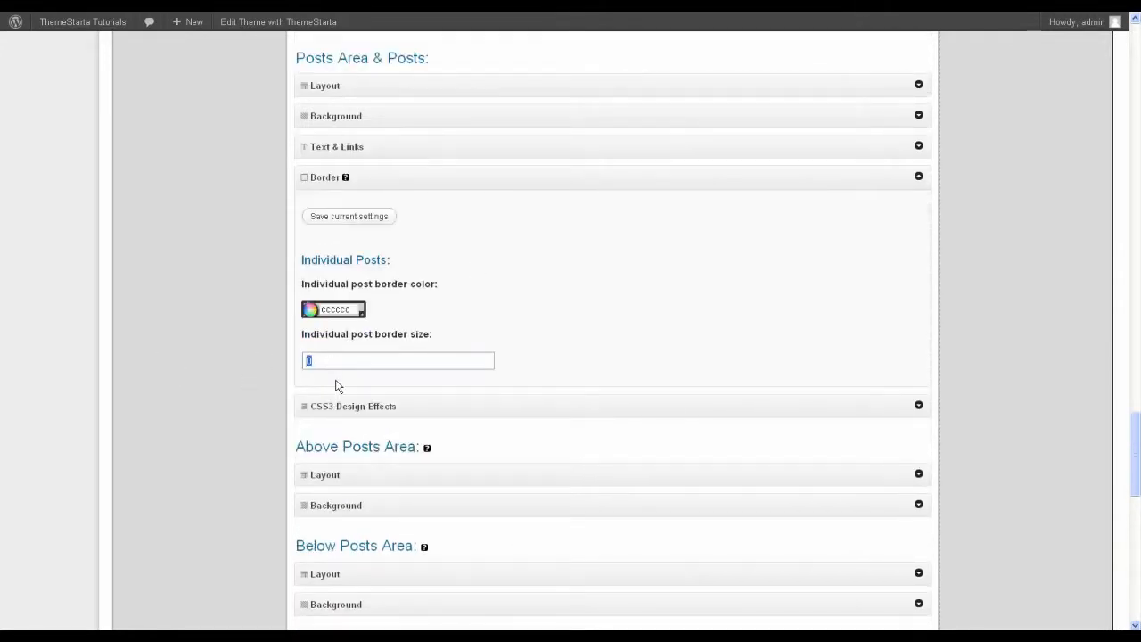
{"action": "type", "text": "1"}
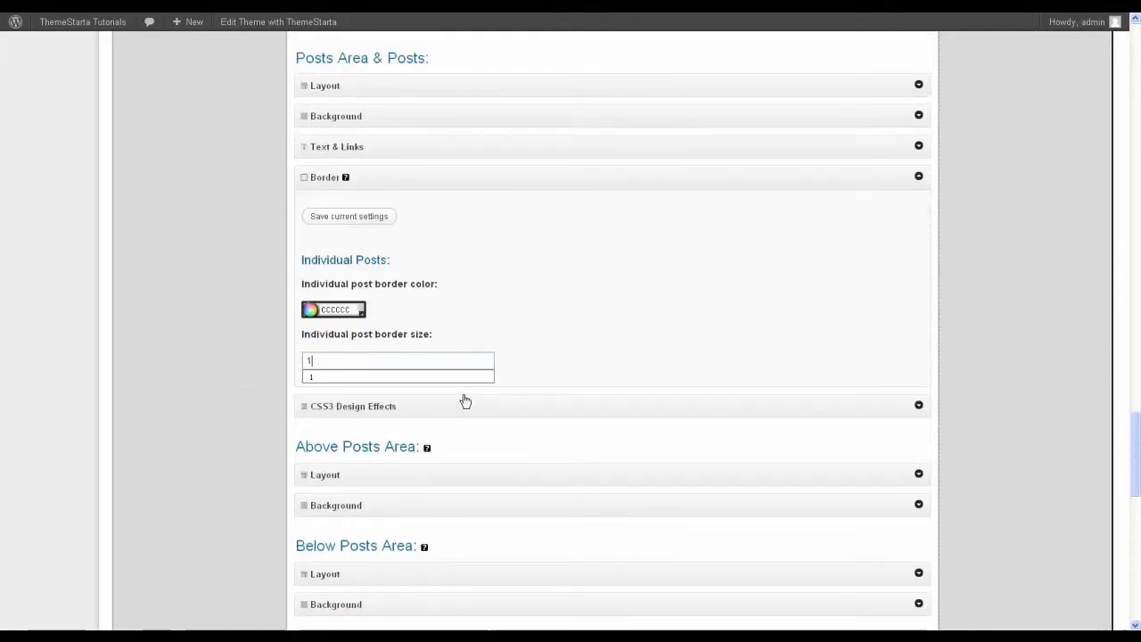
{"action": "left_click", "coordinate": [363, 220]}
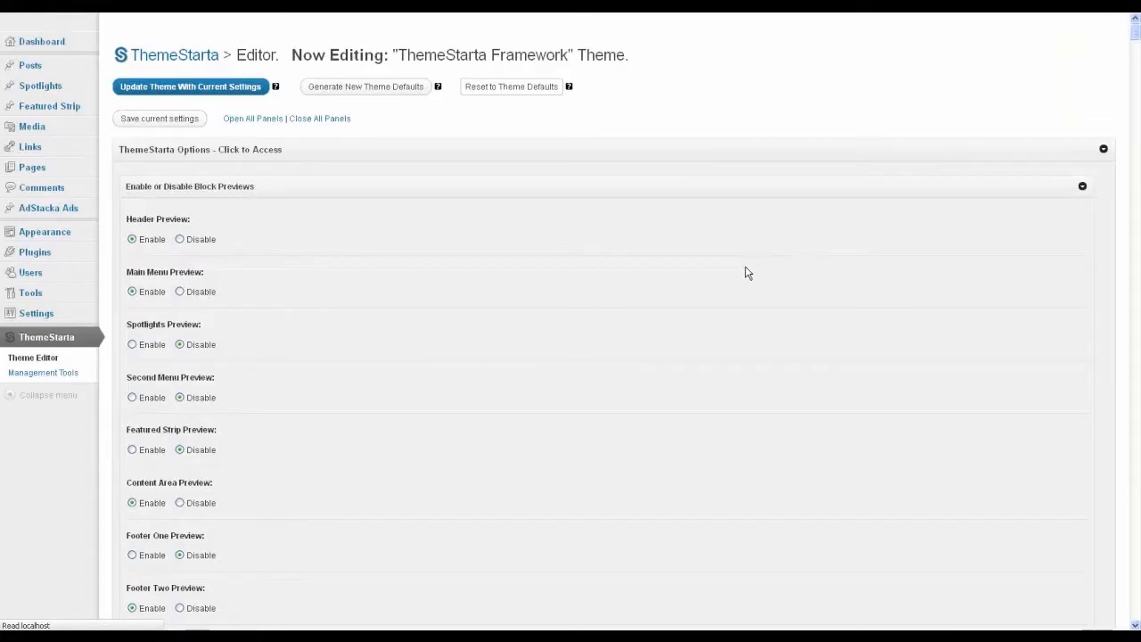
Check the post borders in the preview, then update the theme with the current settings and reload the live site.
{"action": "scroll", "coordinate": [661, 448], "scroll_direction": "down", "scroll_amount": 3}
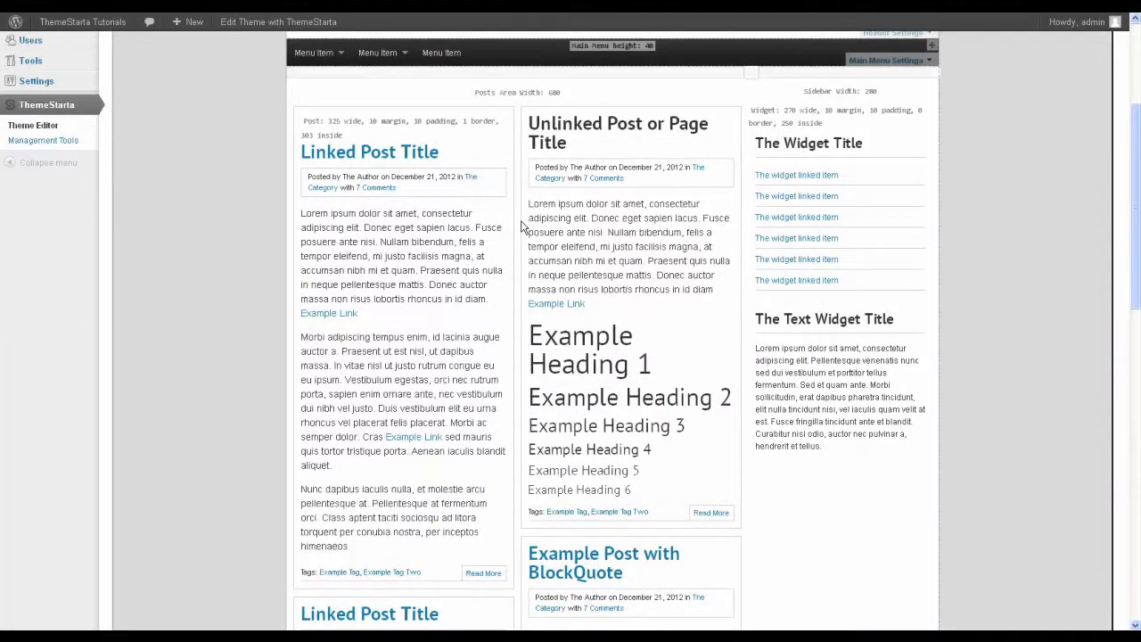
{"action": "scroll", "coordinate": [374, 257], "scroll_direction": "up", "scroll_amount": 3}
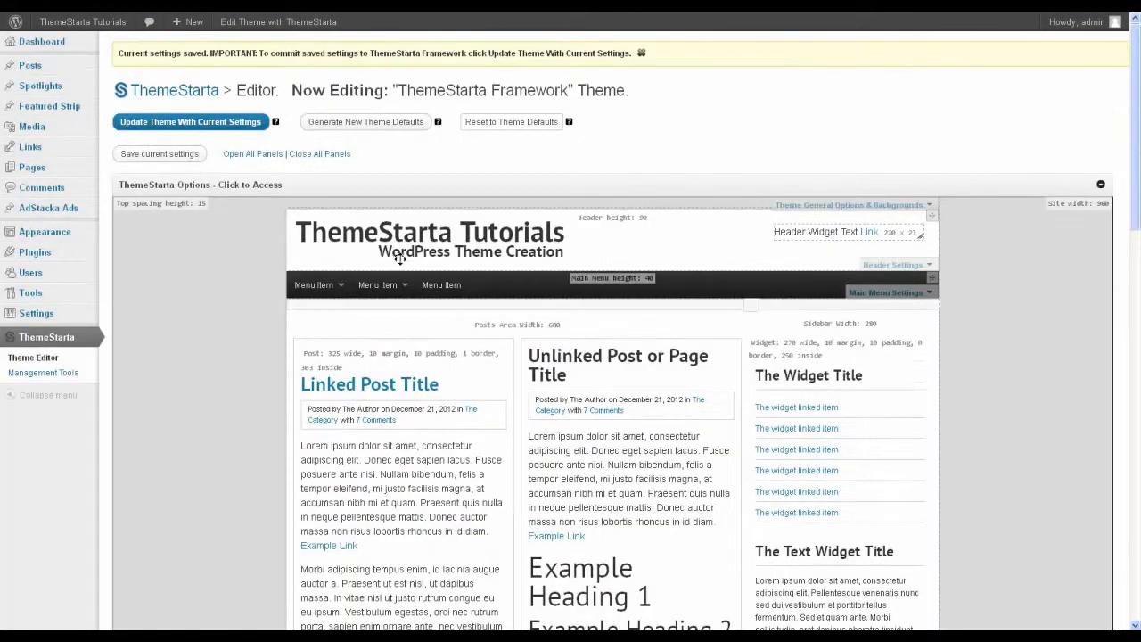
{"action": "left_click", "coordinate": [247, 131]}
{"action": "left_click", "coordinate": [667, 257]}
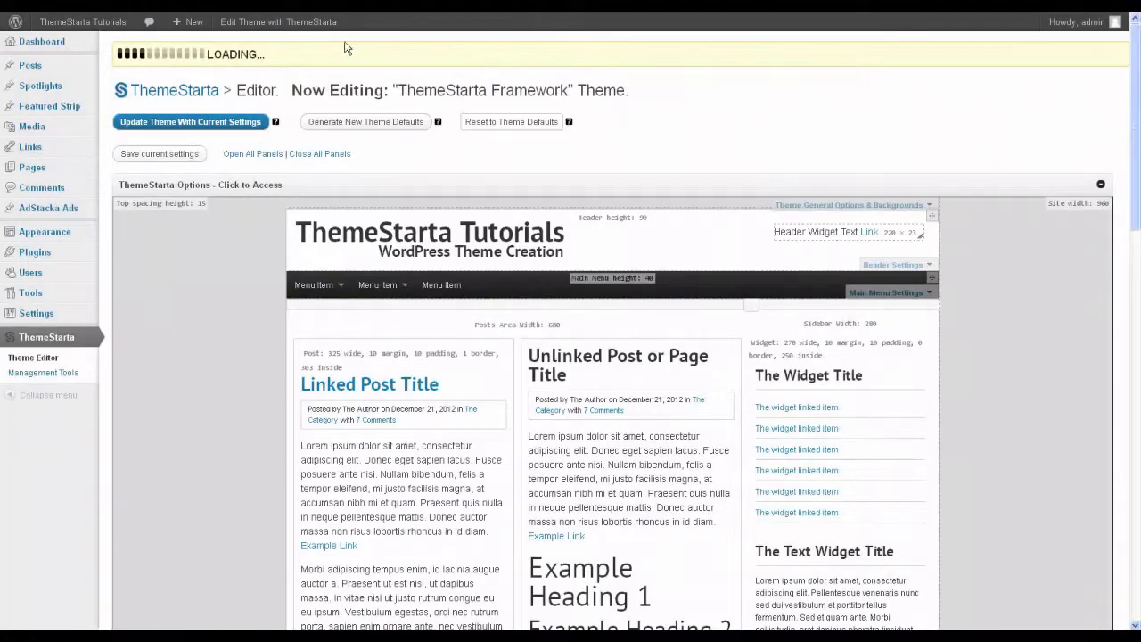
{"action": "key", "text": "ctrl+Tab"}
{"action": "key", "text": "F5"}
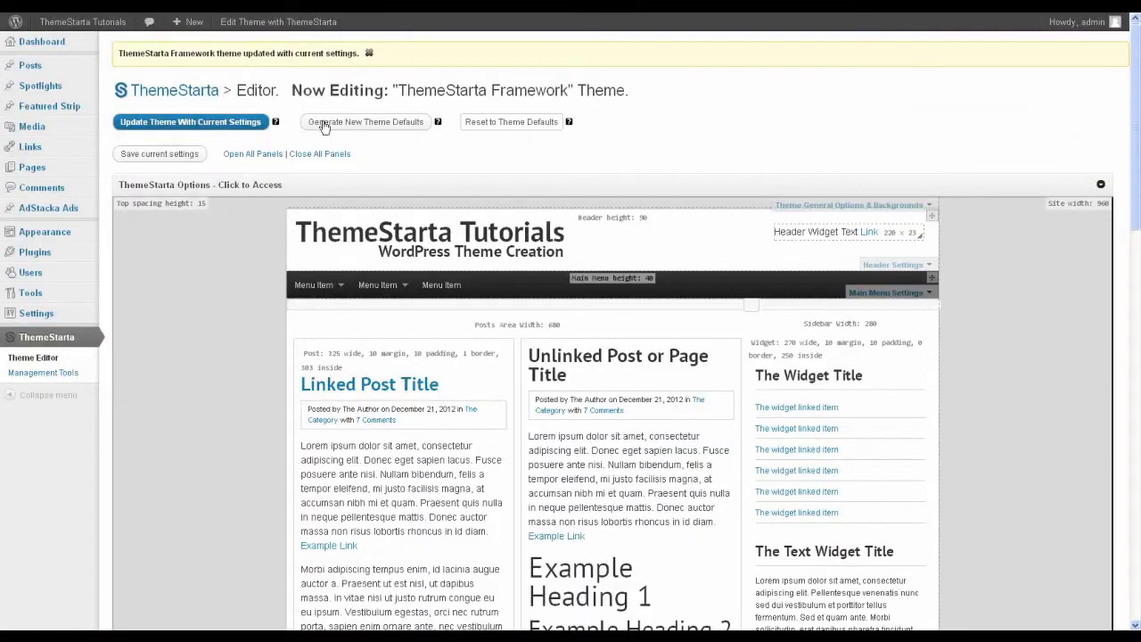
Enable the individual post CSS3 shadow for Posts Area & Posts in the Content Area settings and save.
{"action": "scroll", "coordinate": [474, 234], "scroll_direction": "down", "scroll_amount": 10}
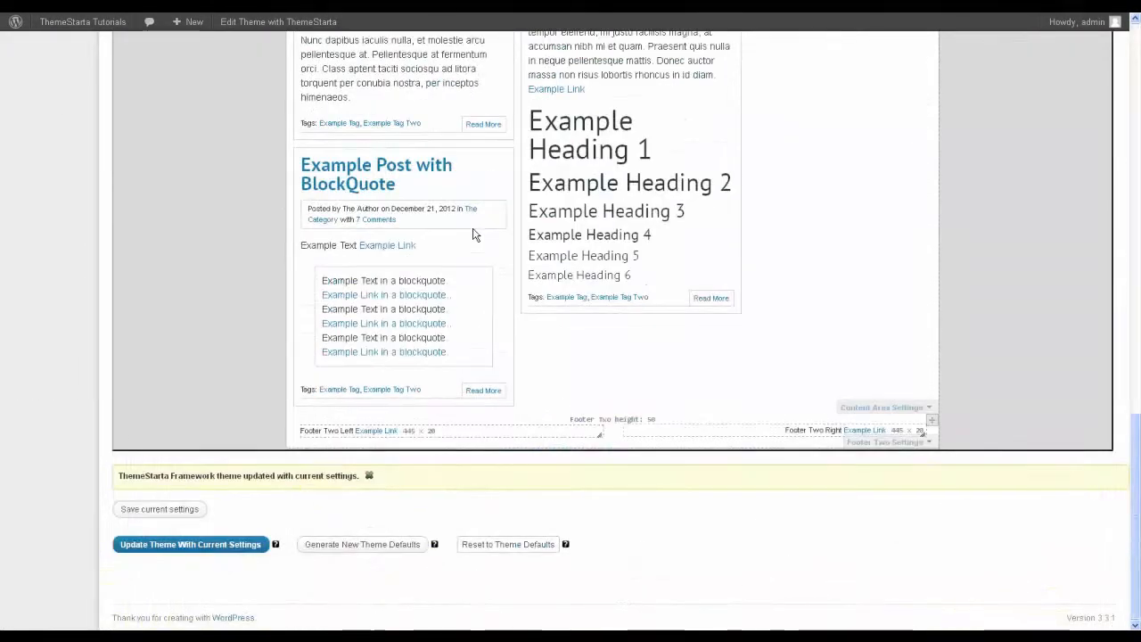
{"action": "left_click", "coordinate": [886, 406]}
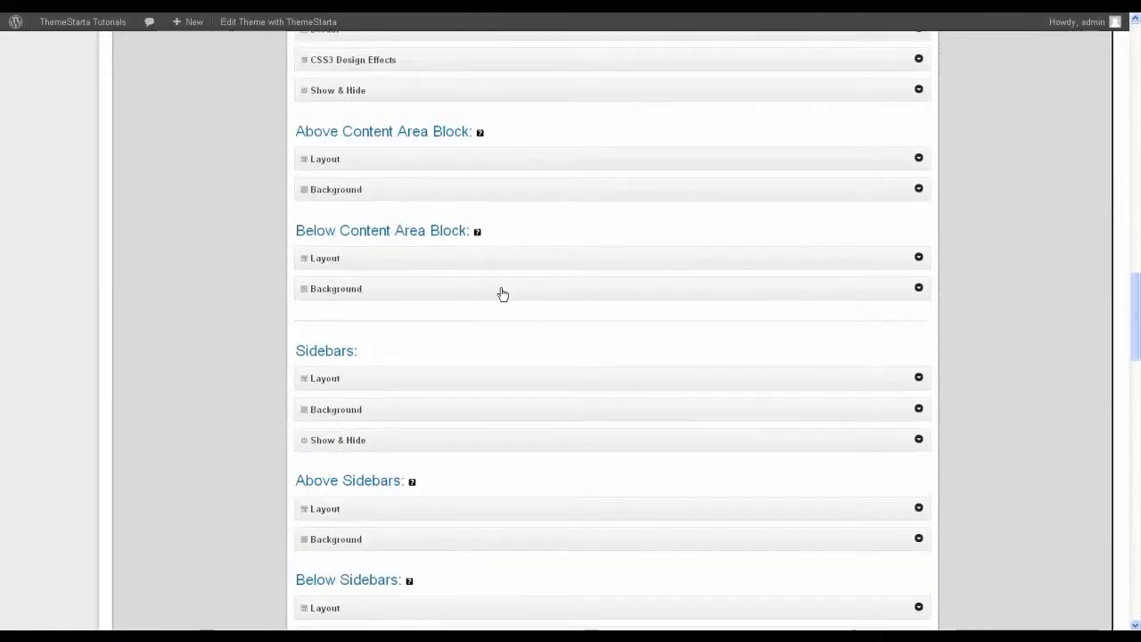
{"action": "scroll", "coordinate": [502, 294], "scroll_direction": "down", "scroll_amount": 5}
{"action": "scroll", "coordinate": [500, 294], "scroll_direction": "down", "scroll_amount": 3}
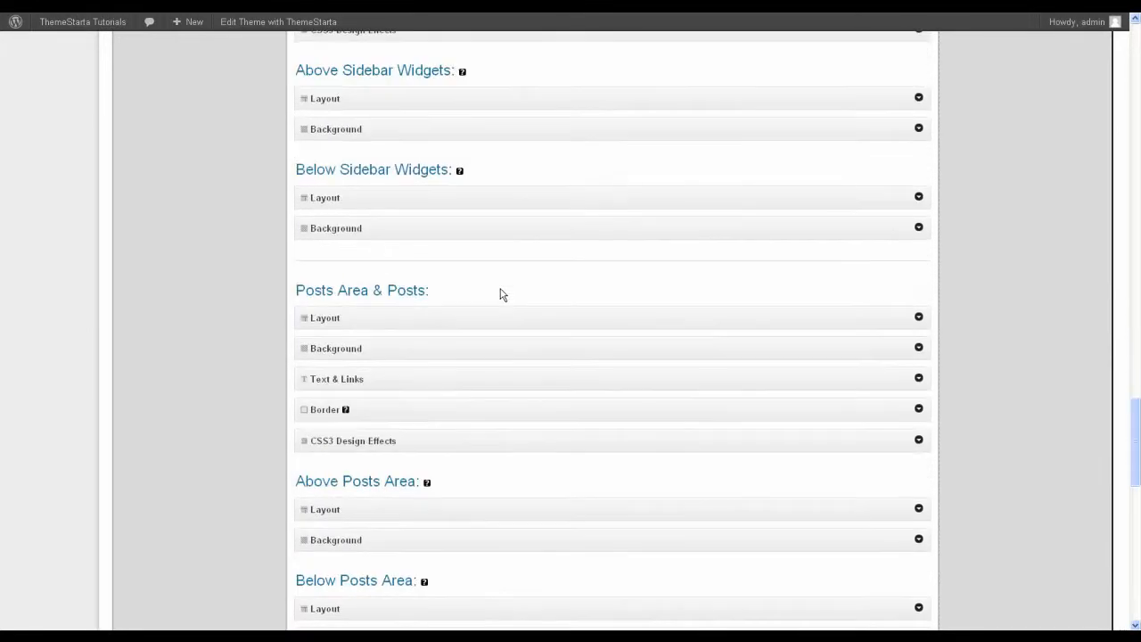
{"action": "left_click", "coordinate": [408, 363]}
{"action": "scroll", "coordinate": [579, 344], "scroll_direction": "down", "scroll_amount": 2}
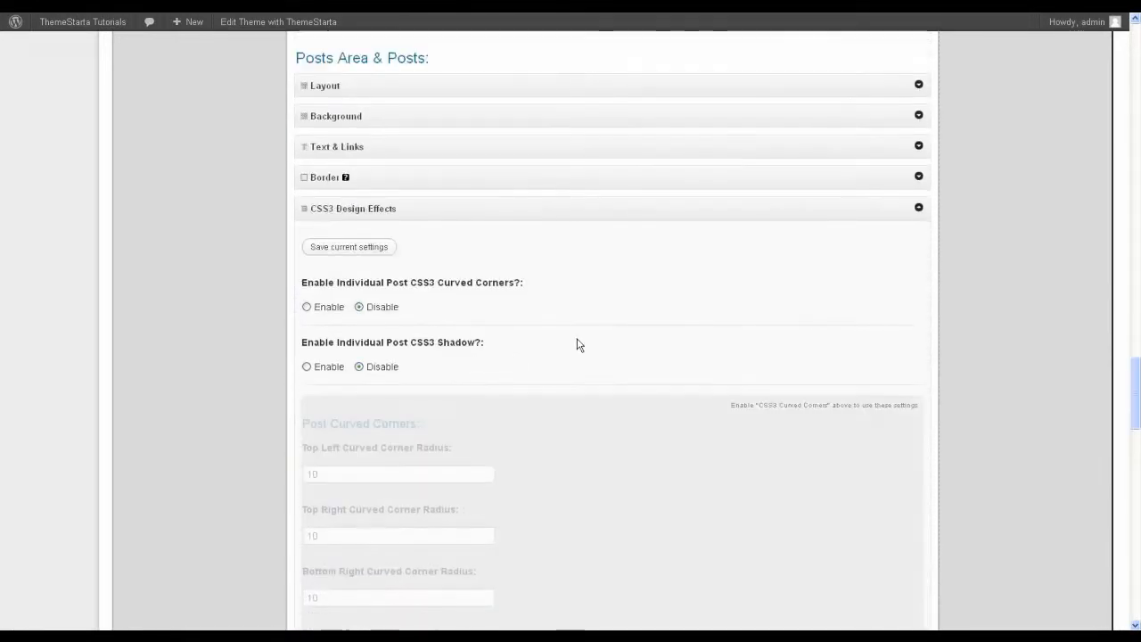
{"action": "left_click", "coordinate": [329, 369]}
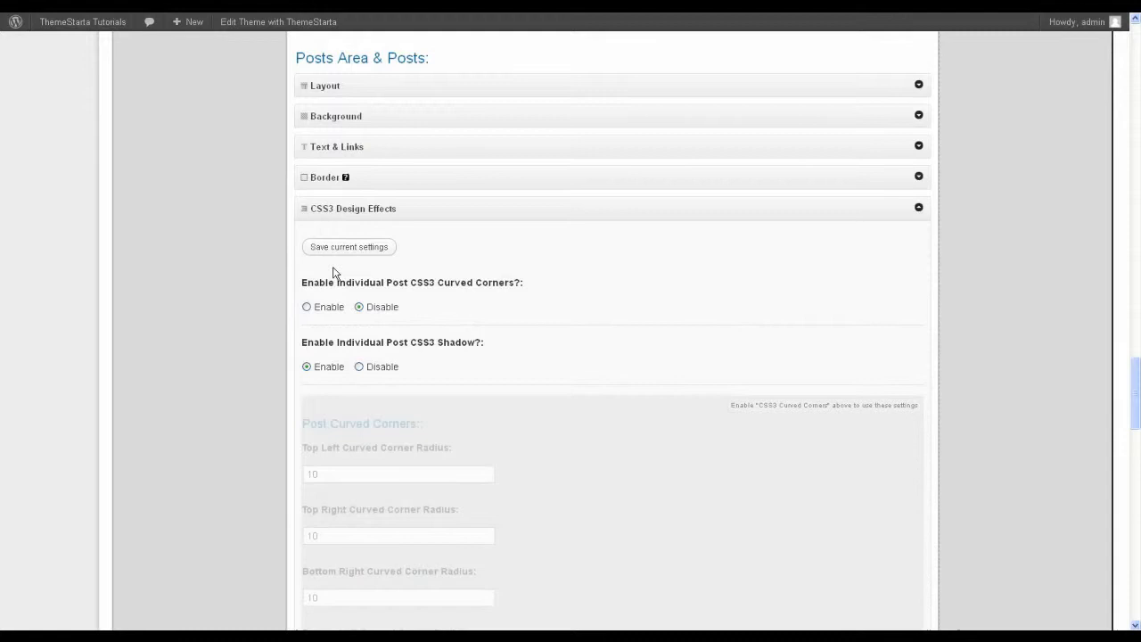
{"action": "left_click", "coordinate": [394, 256]}
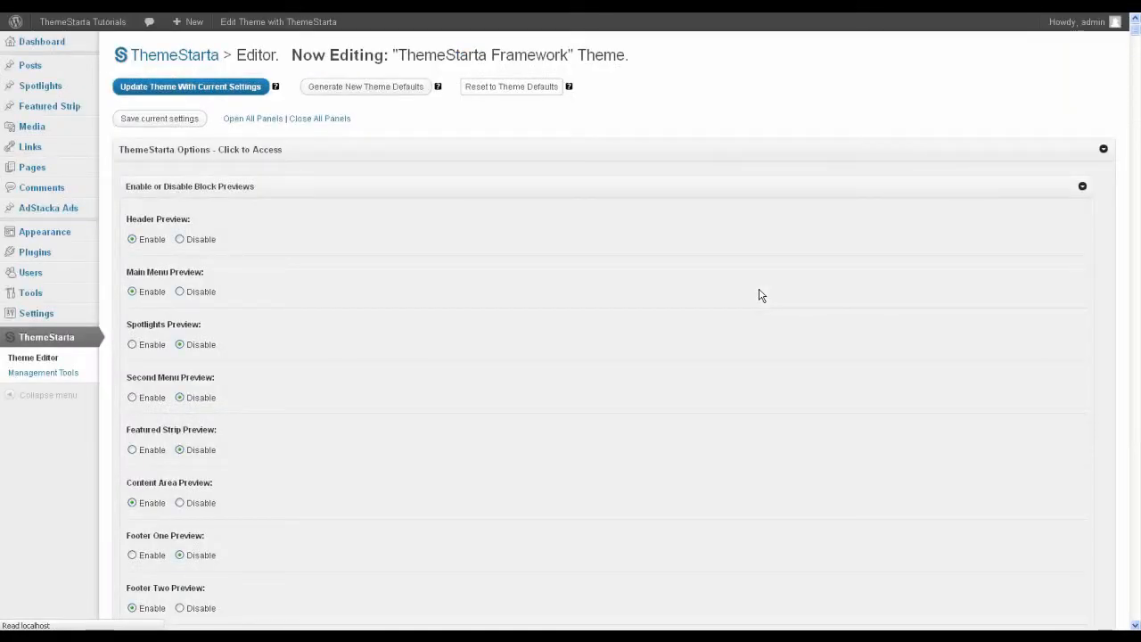
Check the post shadows in the preview, then update the theme with the current settings and view the live site.
{"action": "scroll", "coordinate": [670, 223], "scroll_direction": "down", "scroll_amount": 5}
{"action": "scroll", "coordinate": [671, 226], "scroll_direction": "down", "scroll_amount": 2}
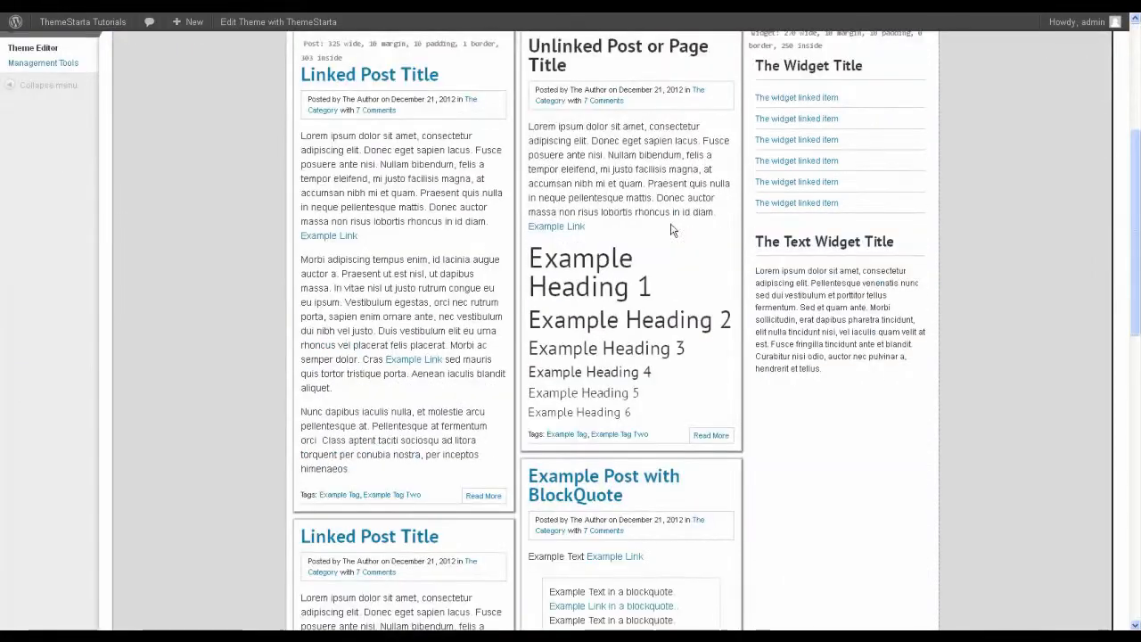
{"action": "scroll", "coordinate": [641, 384], "scroll_direction": "down", "scroll_amount": 5}
{"action": "scroll", "coordinate": [626, 340], "scroll_direction": "up", "scroll_amount": 8}
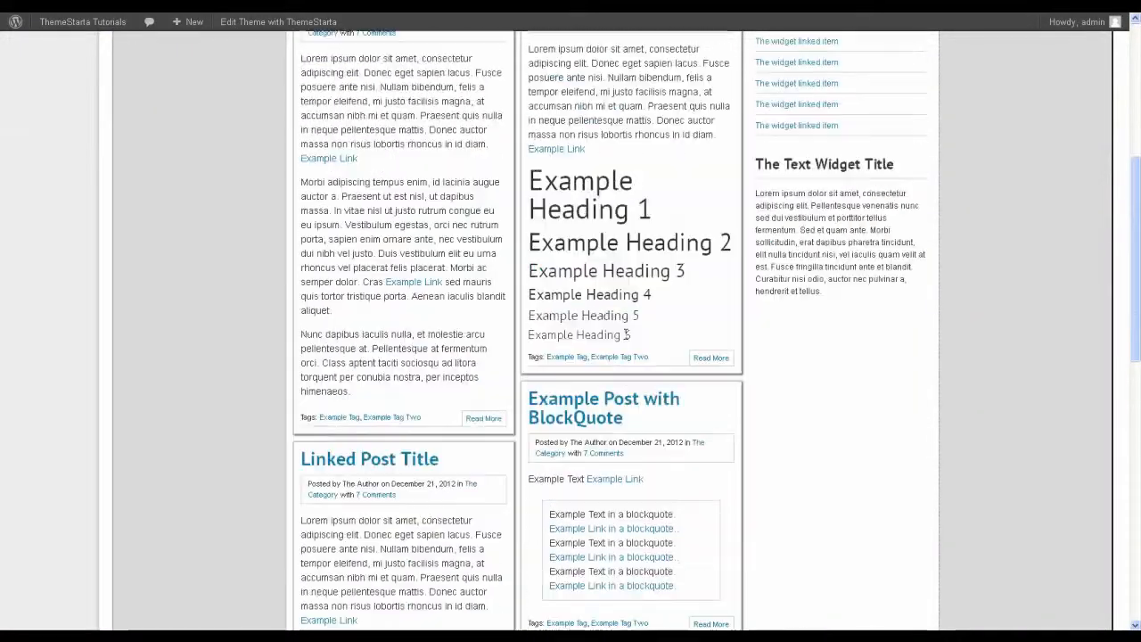
{"action": "scroll", "coordinate": [534, 170], "scroll_direction": "up", "scroll_amount": 3}
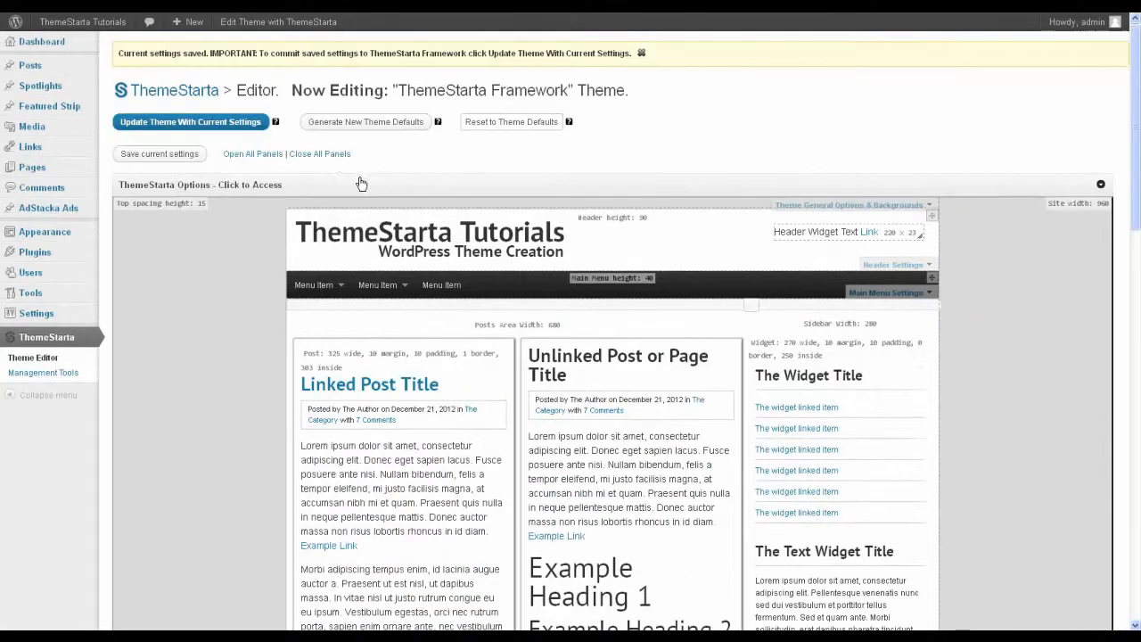
{"action": "left_click", "coordinate": [191, 122]}
{"action": "left_click", "coordinate": [667, 257]}
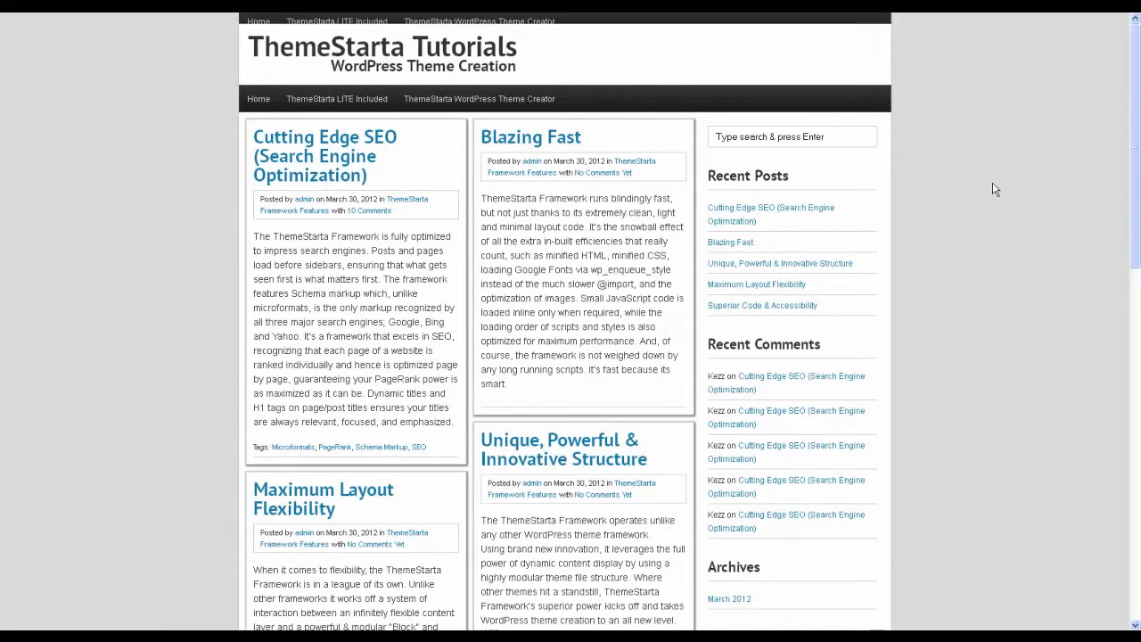
{"action": "scroll", "coordinate": [994, 267], "scroll_direction": "down", "scroll_amount": 2}
{"action": "scroll", "coordinate": [993, 348], "scroll_direction": "up", "scroll_amount": 2}
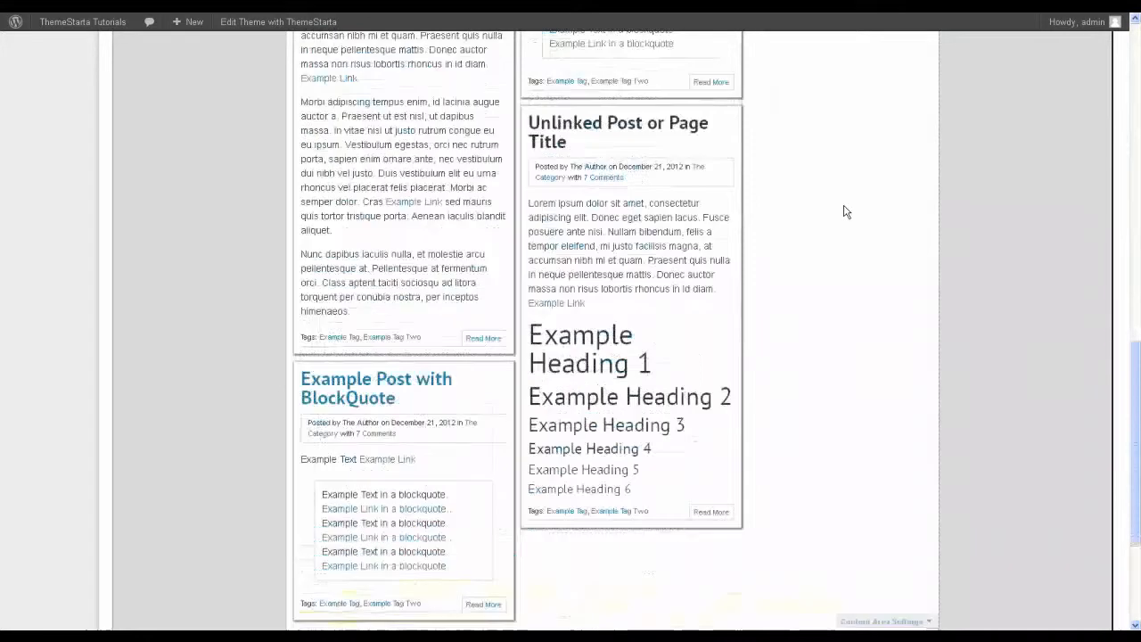
Set the individual post shadow color to light gray bdbdbd in the Posts Area & Posts CSS3 Design Effects and save.
{"action": "scroll", "coordinate": [843, 209], "scroll_direction": "down", "scroll_amount": 3}
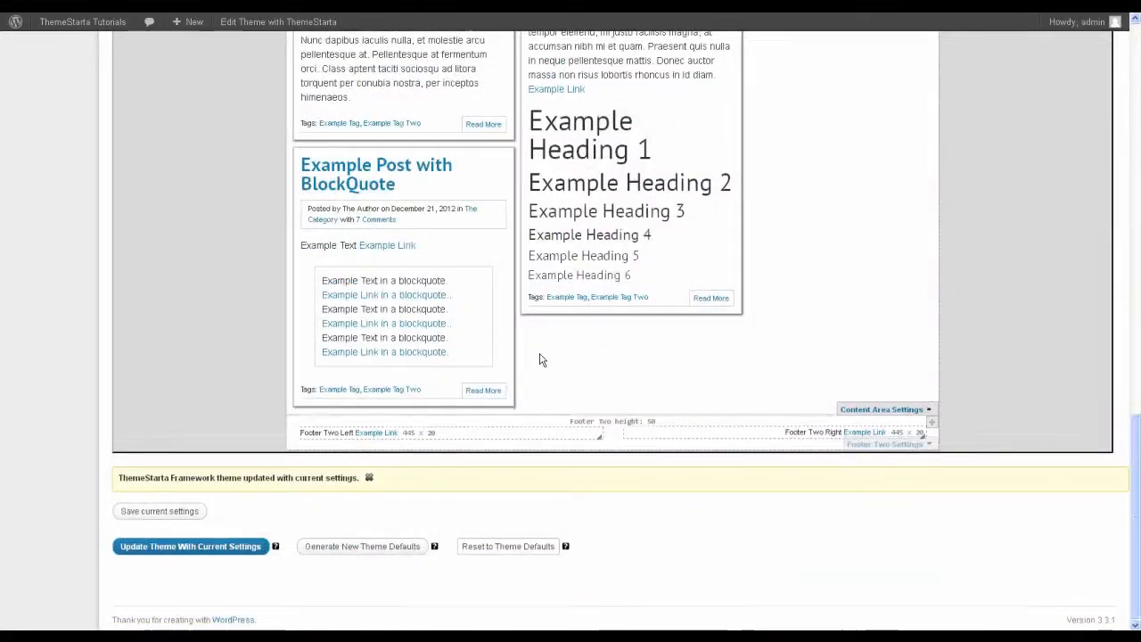
{"action": "scroll", "coordinate": [541, 359], "scroll_direction": "down", "scroll_amount": 9}
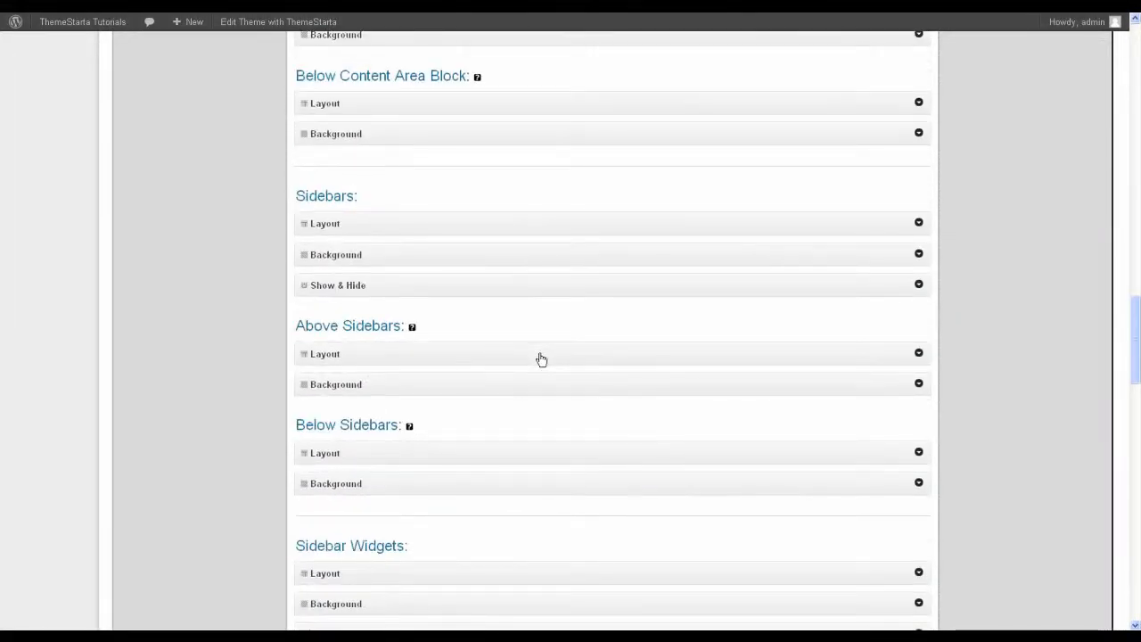
{"action": "scroll", "coordinate": [540, 360], "scroll_direction": "down", "scroll_amount": 2}
{"action": "scroll", "coordinate": [541, 359], "scroll_direction": "down", "scroll_amount": 5}
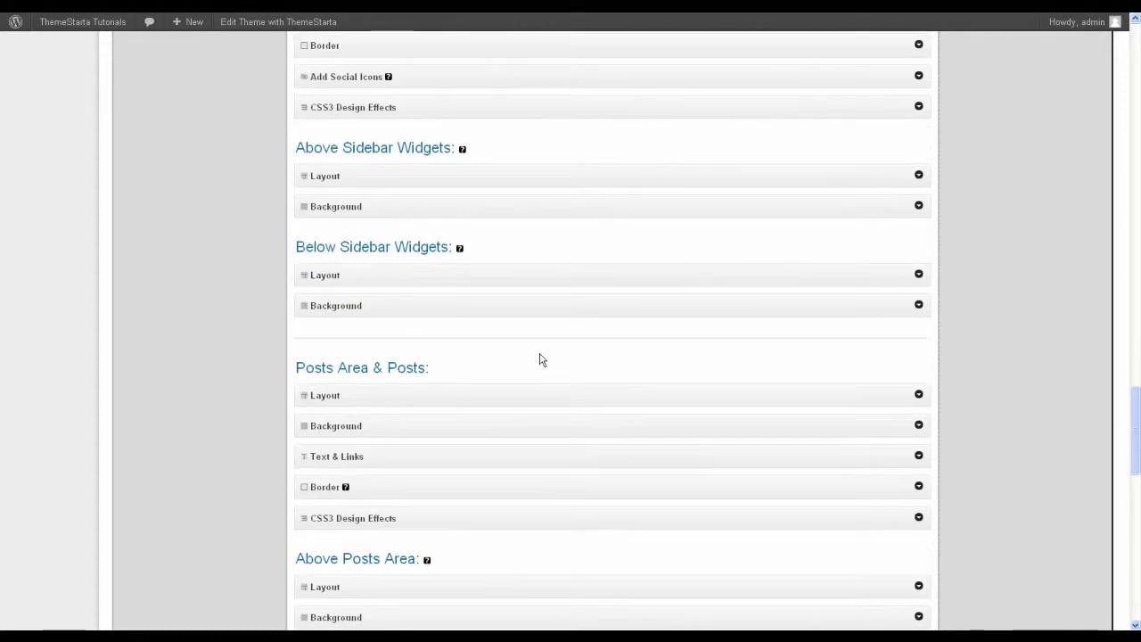
{"action": "scroll", "coordinate": [540, 359], "scroll_direction": "down", "scroll_amount": 3}
{"action": "left_click", "coordinate": [489, 292]}
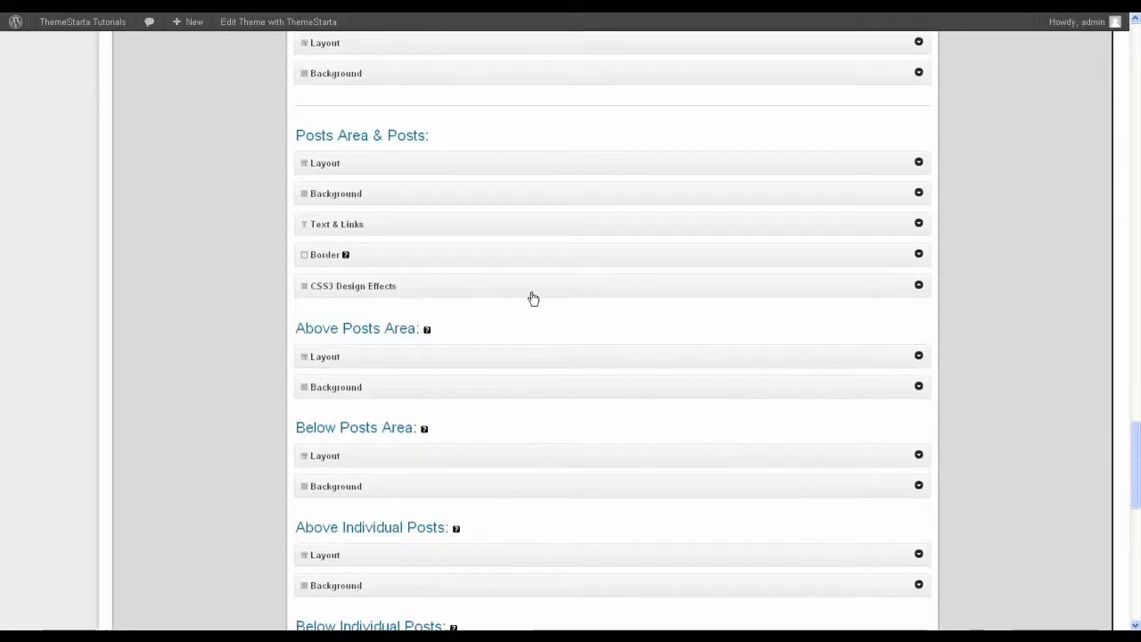
{"action": "scroll", "coordinate": [570, 295], "scroll_direction": "down", "scroll_amount": 4}
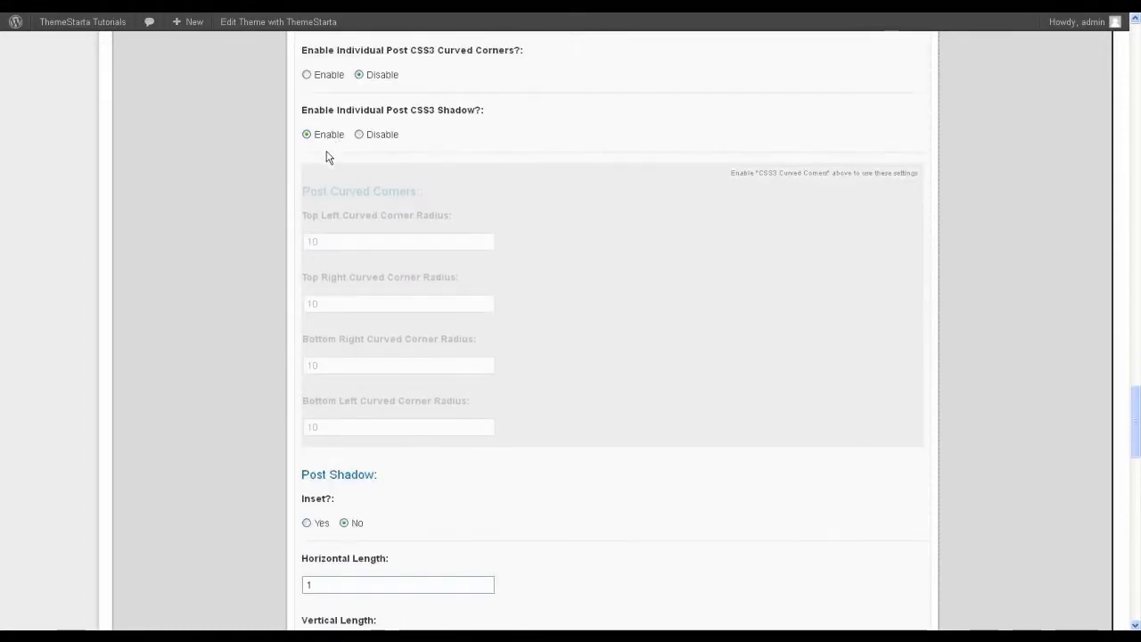
{"action": "scroll", "coordinate": [305, 239], "scroll_direction": "down", "scroll_amount": 4}
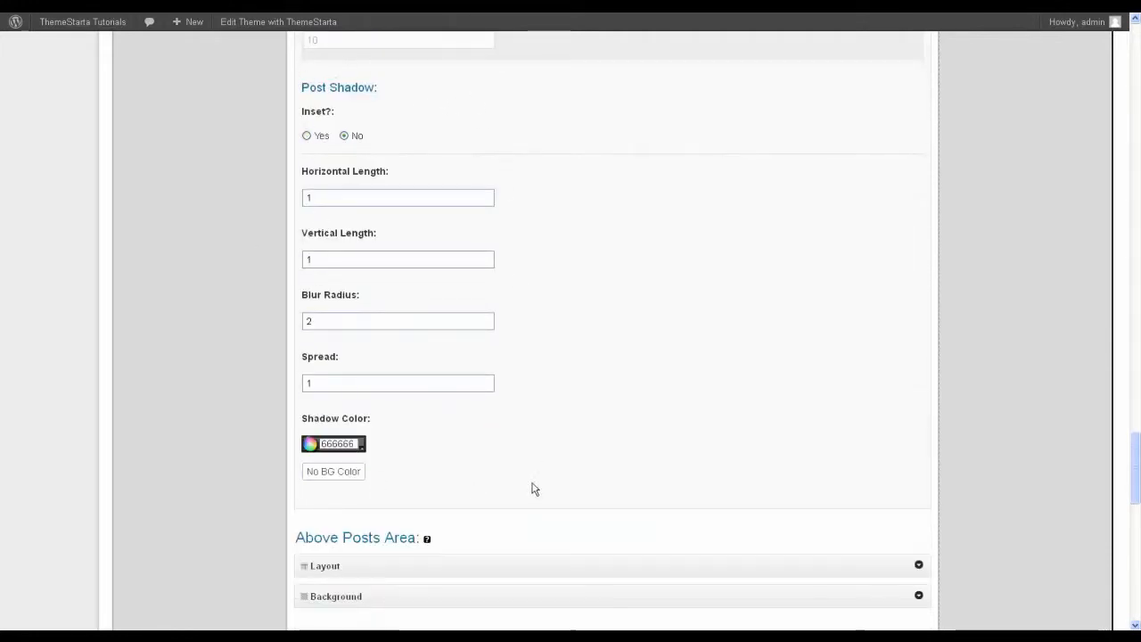
{"action": "left_click", "coordinate": [333, 450]}
{"action": "left_click_drag", "start_coordinate": [325, 526], "coordinate": [328, 482]}
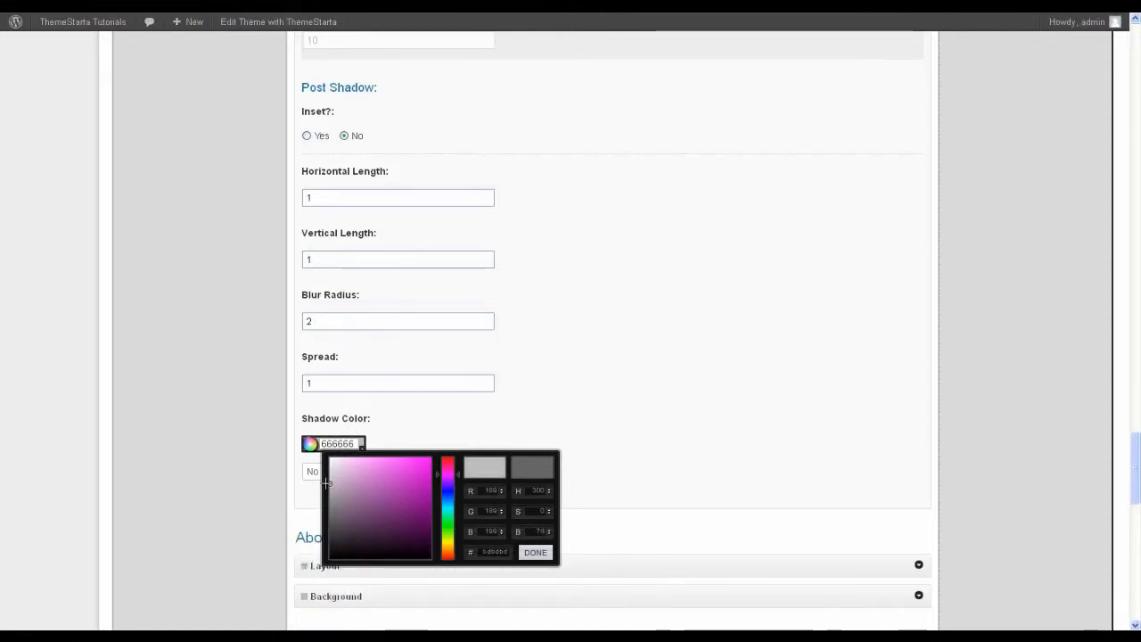
{"action": "left_click", "coordinate": [535, 553]}
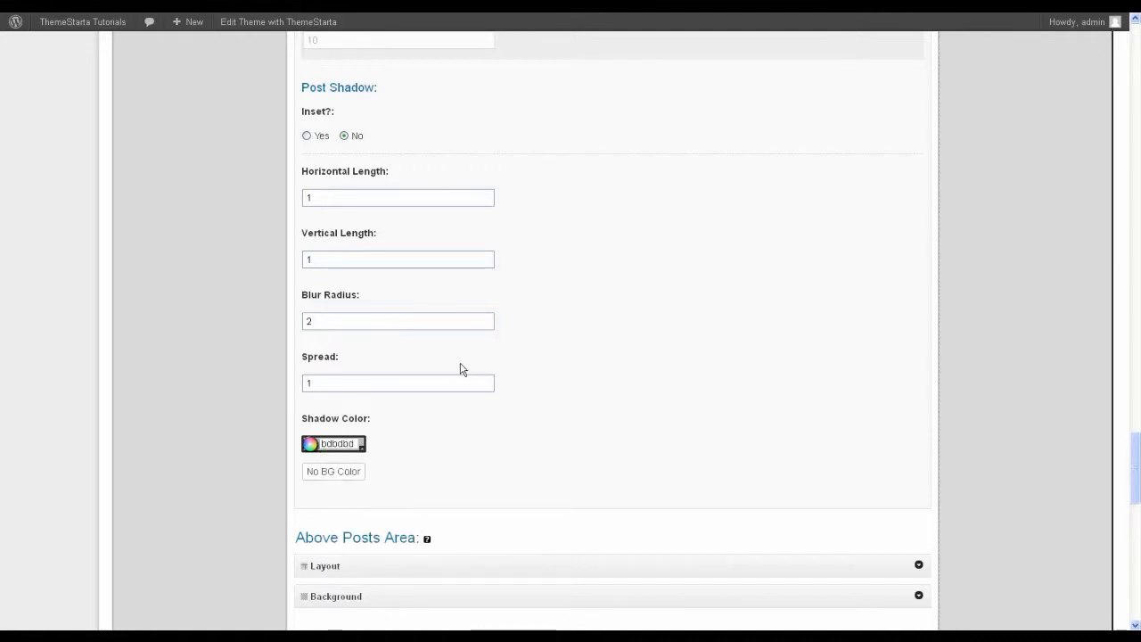
{"action": "scroll", "coordinate": [382, 194], "scroll_direction": "up", "scroll_amount": 6}
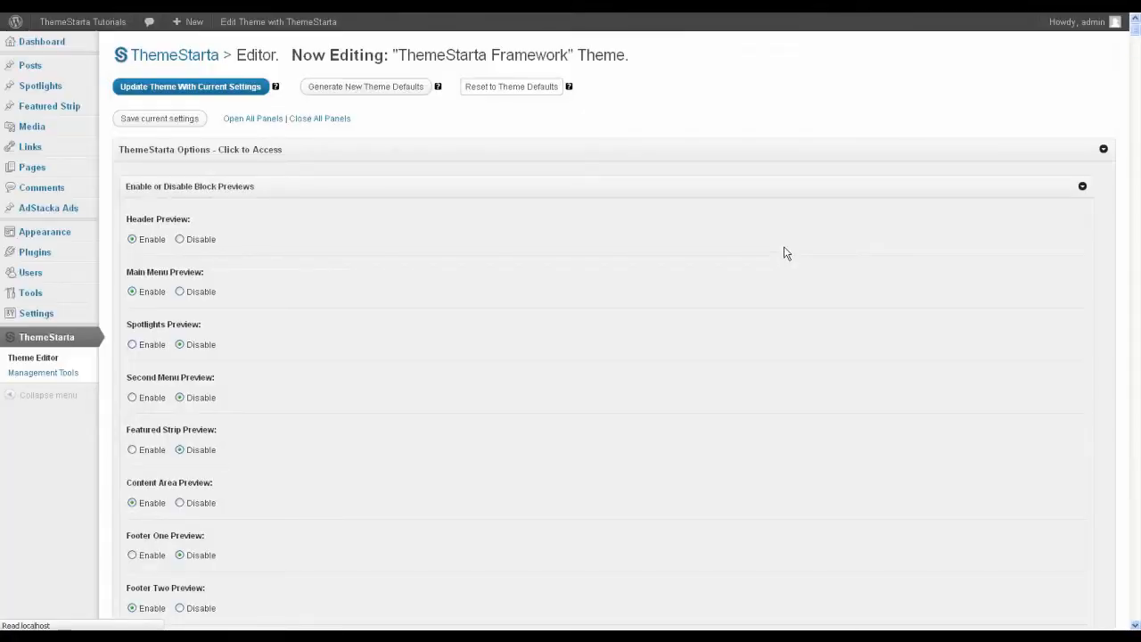
Update the theme with the saved shadow color and look through the posts on the live site.
{"action": "scroll", "coordinate": [764, 184], "scroll_direction": "down", "scroll_amount": 5}
{"action": "scroll", "coordinate": [886, 387], "scroll_direction": "down", "scroll_amount": 5}
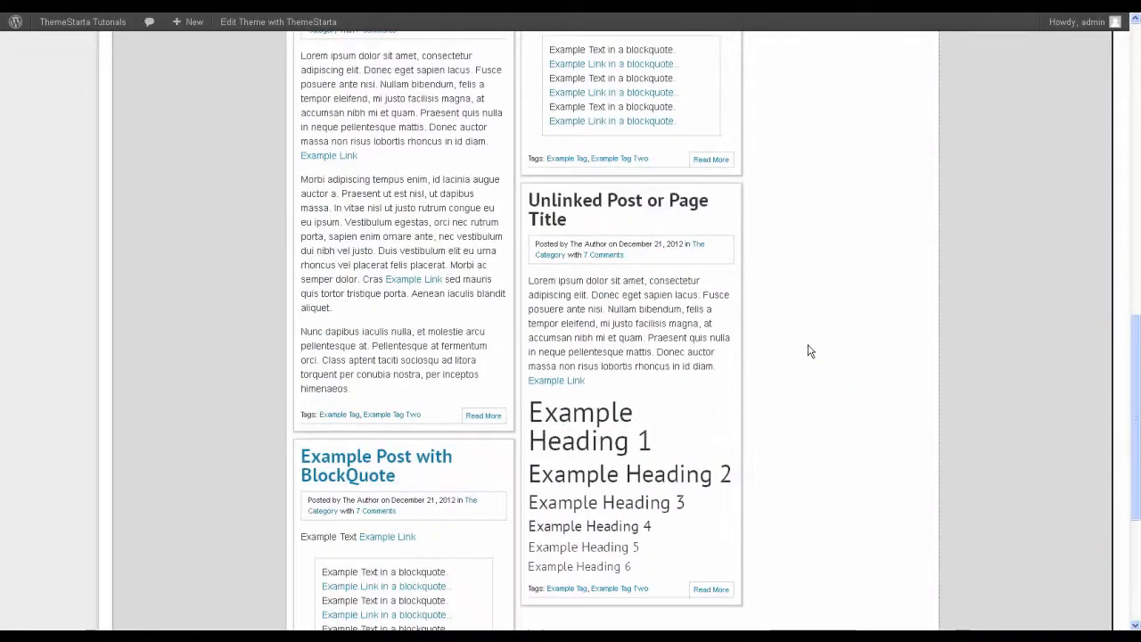
{"action": "scroll", "coordinate": [809, 351], "scroll_direction": "up", "scroll_amount": 10}
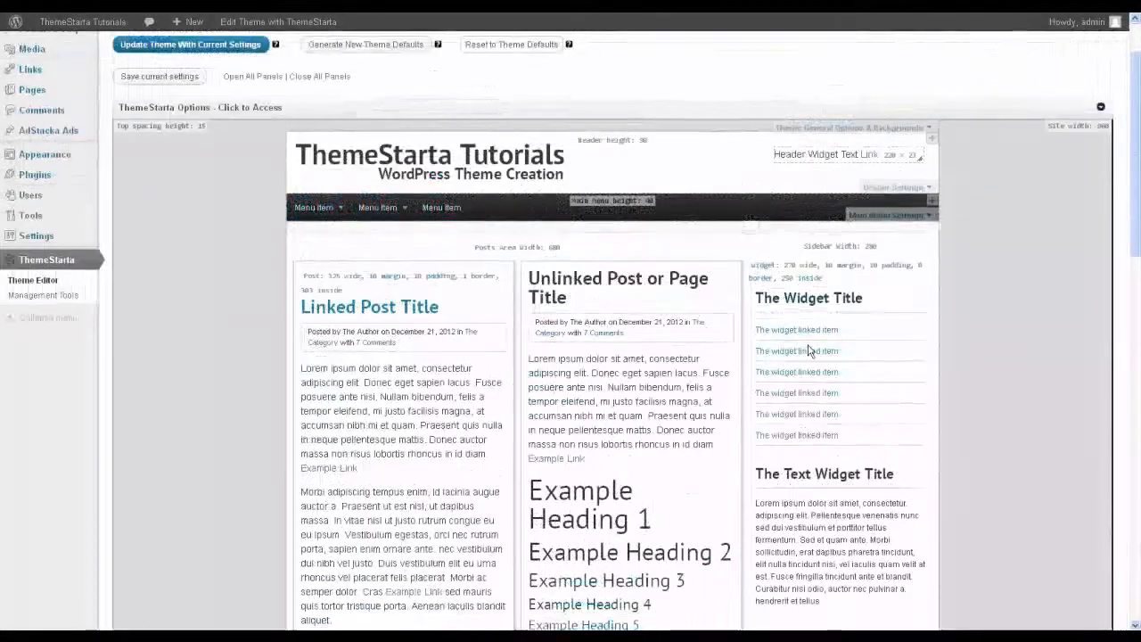
{"action": "left_click", "coordinate": [194, 44]}
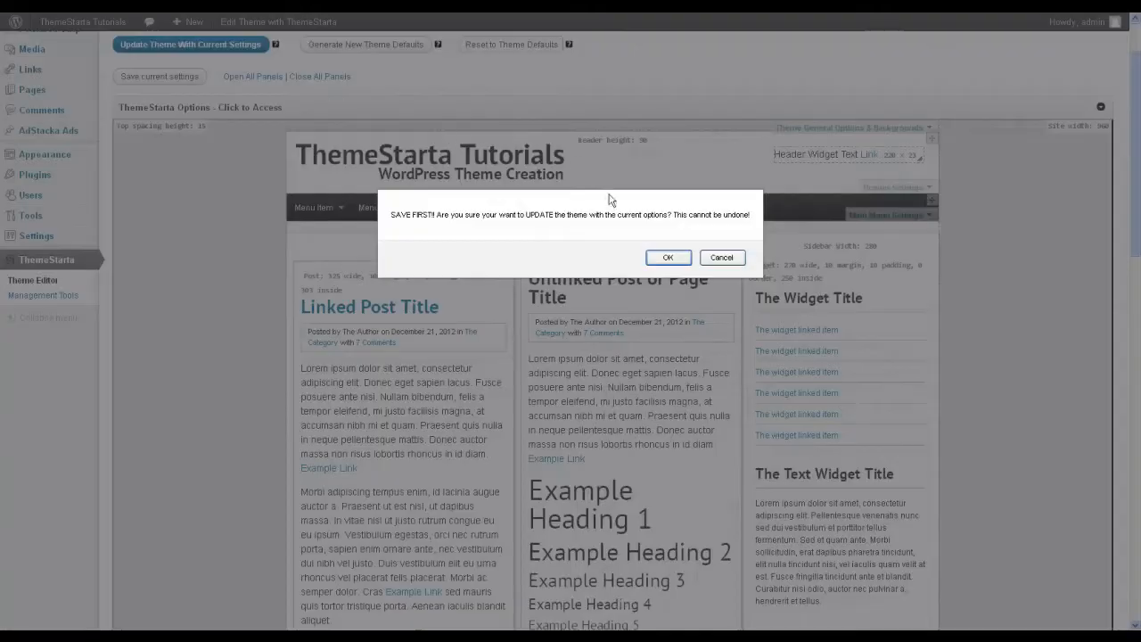
{"action": "left_click", "coordinate": [668, 257]}
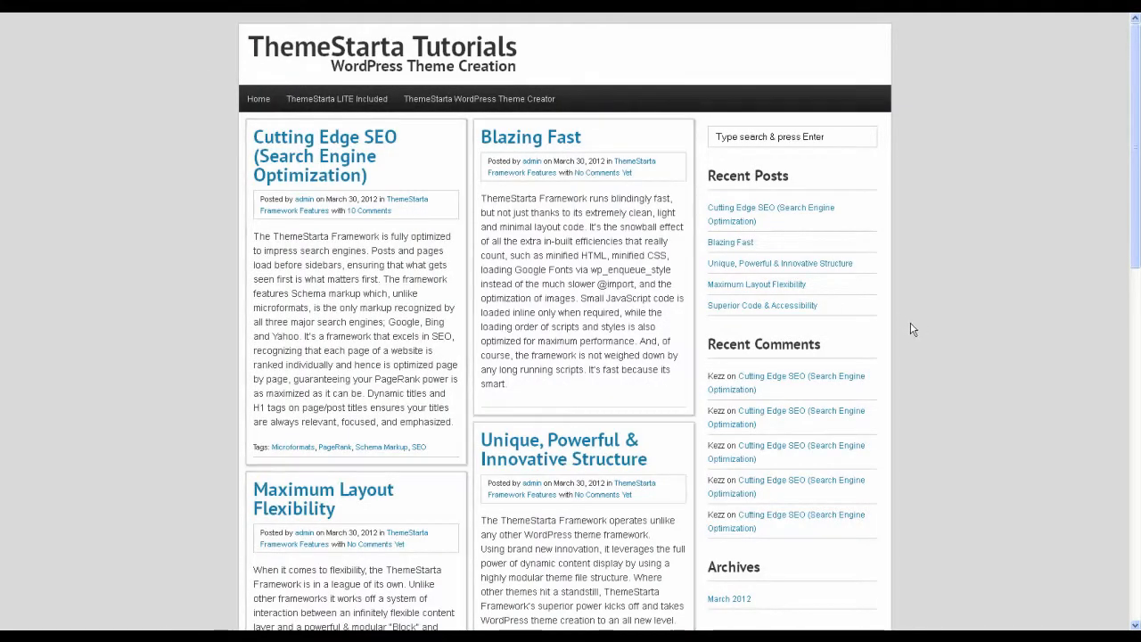
{"action": "scroll", "coordinate": [910, 232], "scroll_direction": "down", "scroll_amount": 10}
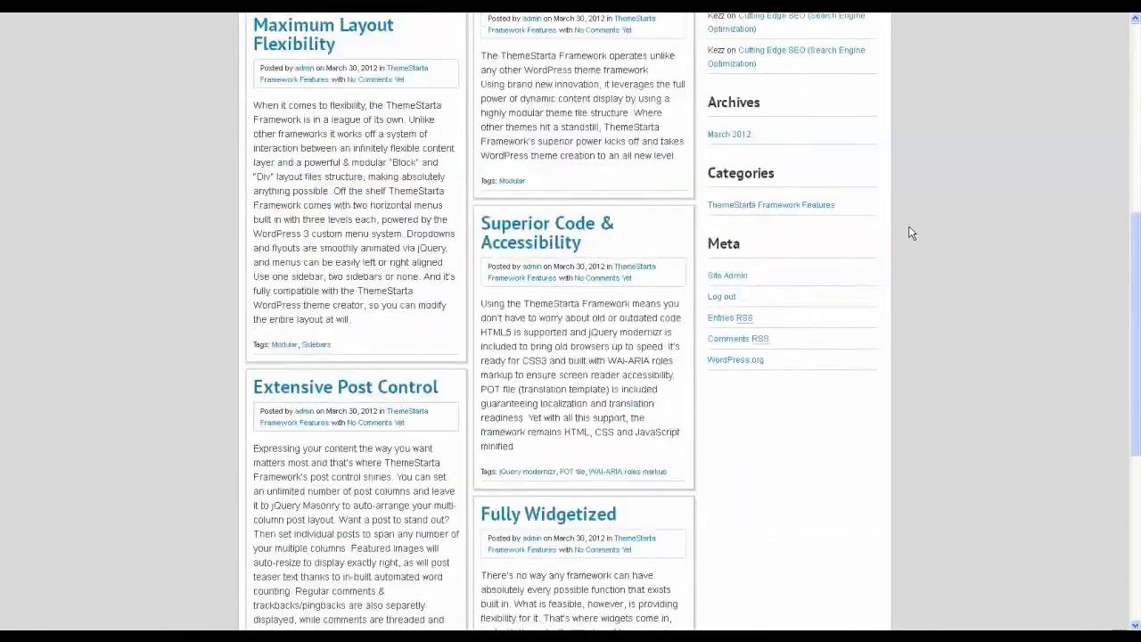
{"action": "scroll", "coordinate": [910, 226], "scroll_direction": "up", "scroll_amount": 10}
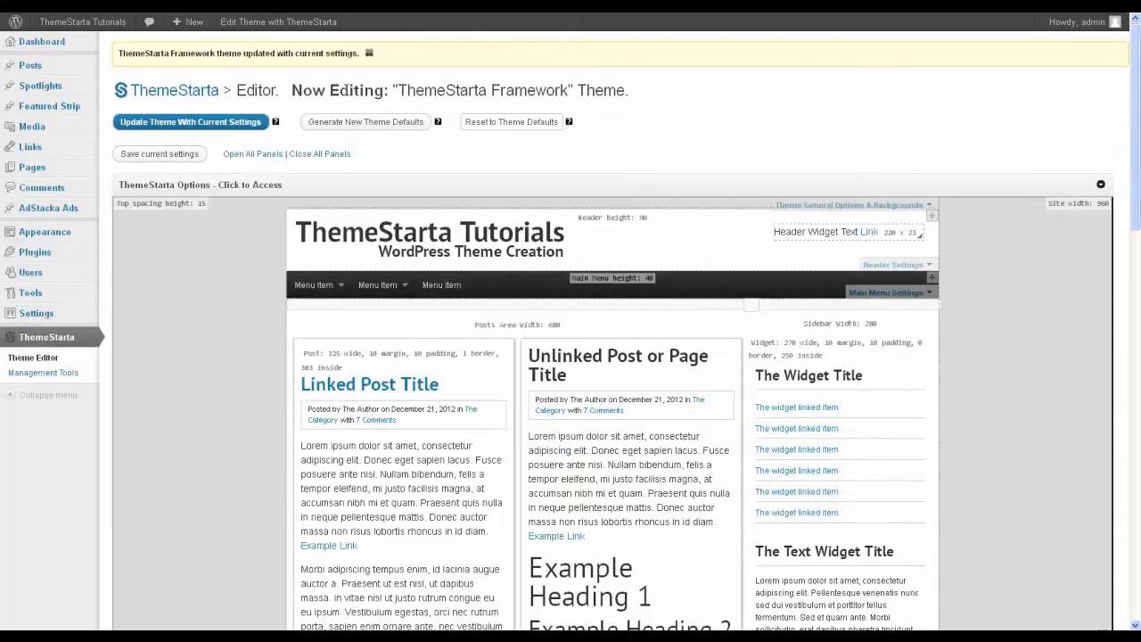
Generate new theme defaults from the current settings and look over the finished live site.
{"action": "left_click", "coordinate": [349, 121]}
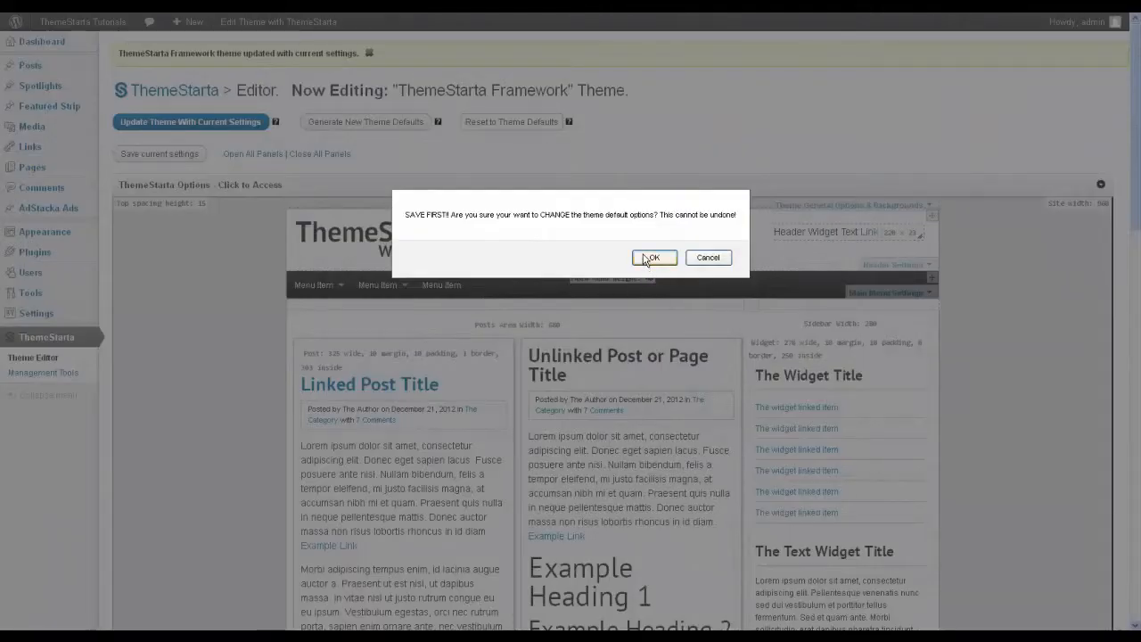
{"action": "left_click", "coordinate": [652, 258]}
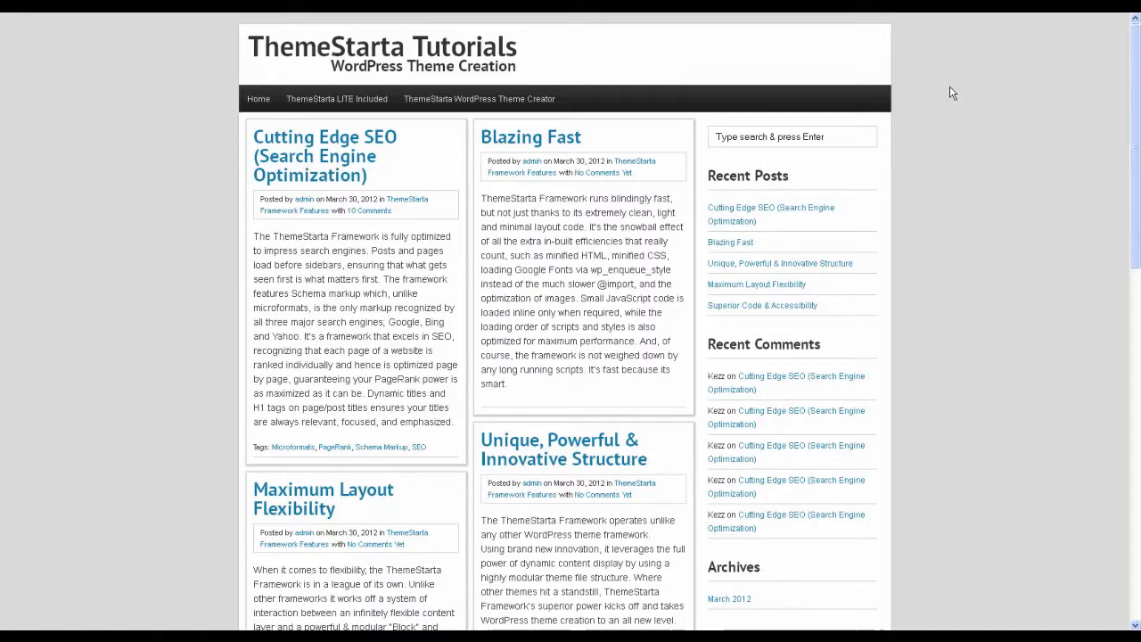
{"action": "scroll", "coordinate": [936, 187], "scroll_direction": "down", "scroll_amount": 5}
{"action": "scroll", "coordinate": [931, 201], "scroll_direction": "down", "scroll_amount": 6}
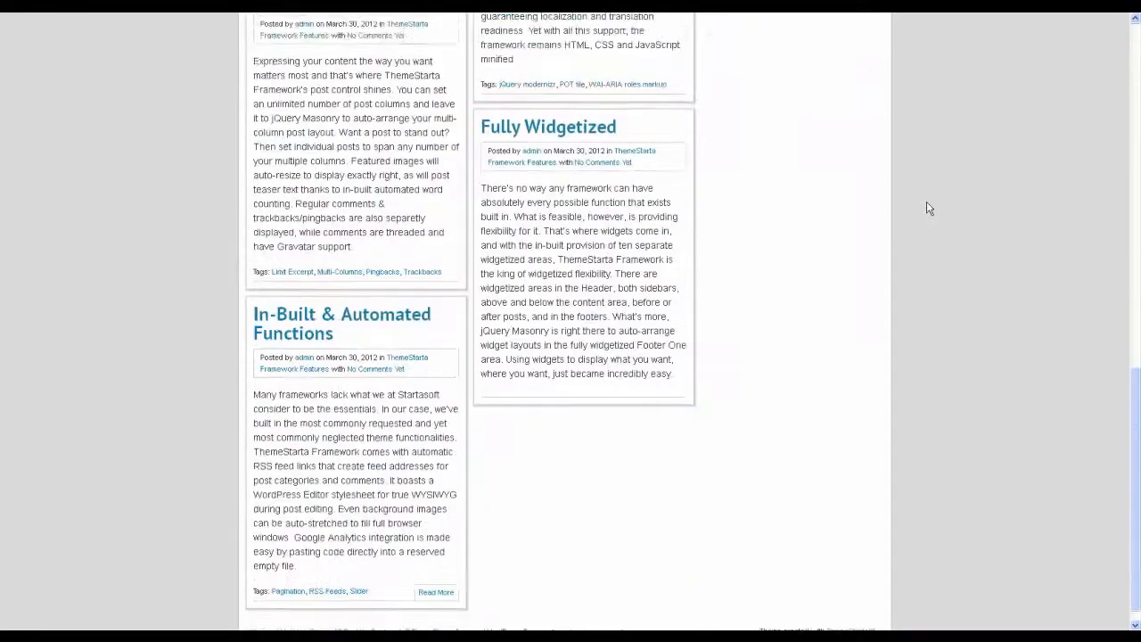
{"action": "scroll", "coordinate": [927, 207], "scroll_direction": "up", "scroll_amount": 11}
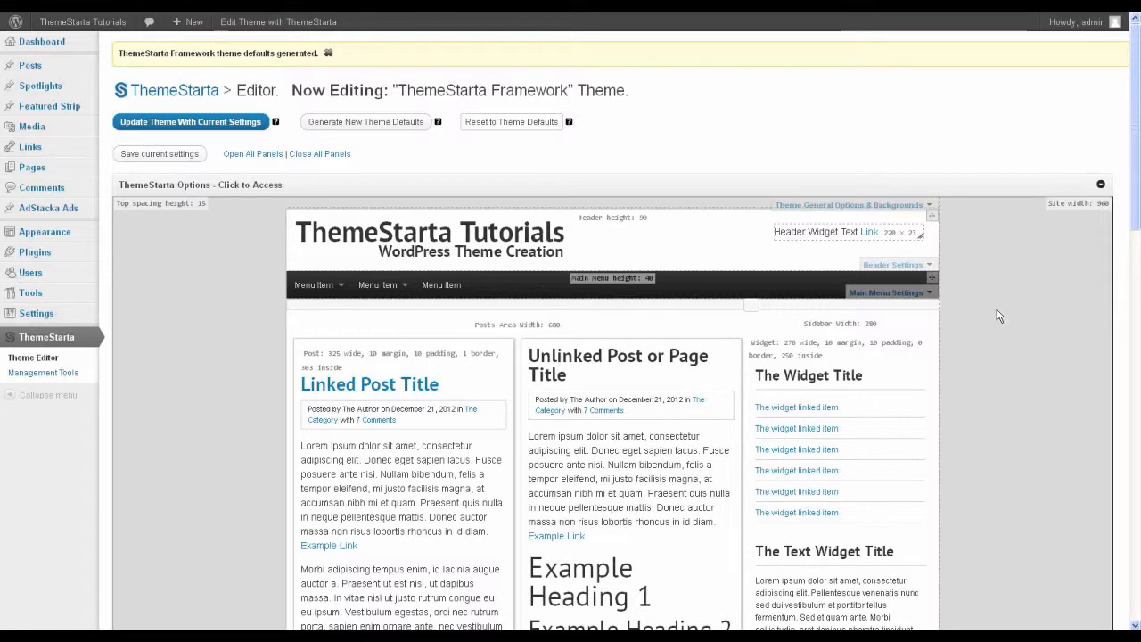
Check the submenus in the preview and look up the menu bar gradient's second color in the Main Menu Block Background settings.
{"action": "mouse_move", "coordinate": [387, 286]}
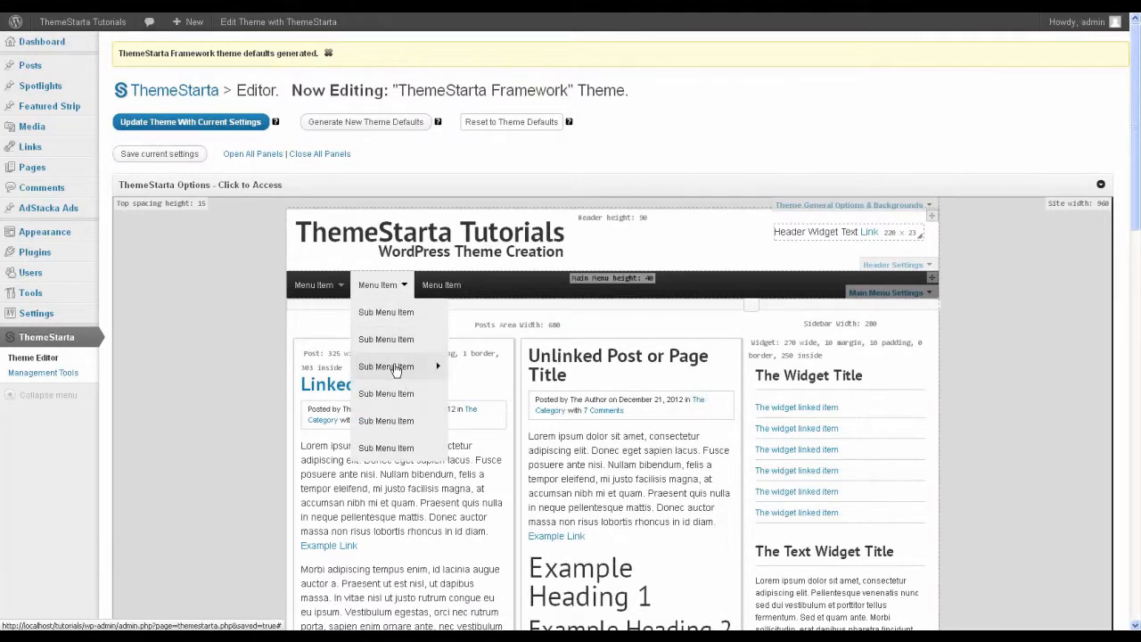
{"action": "mouse_move", "coordinate": [397, 370]}
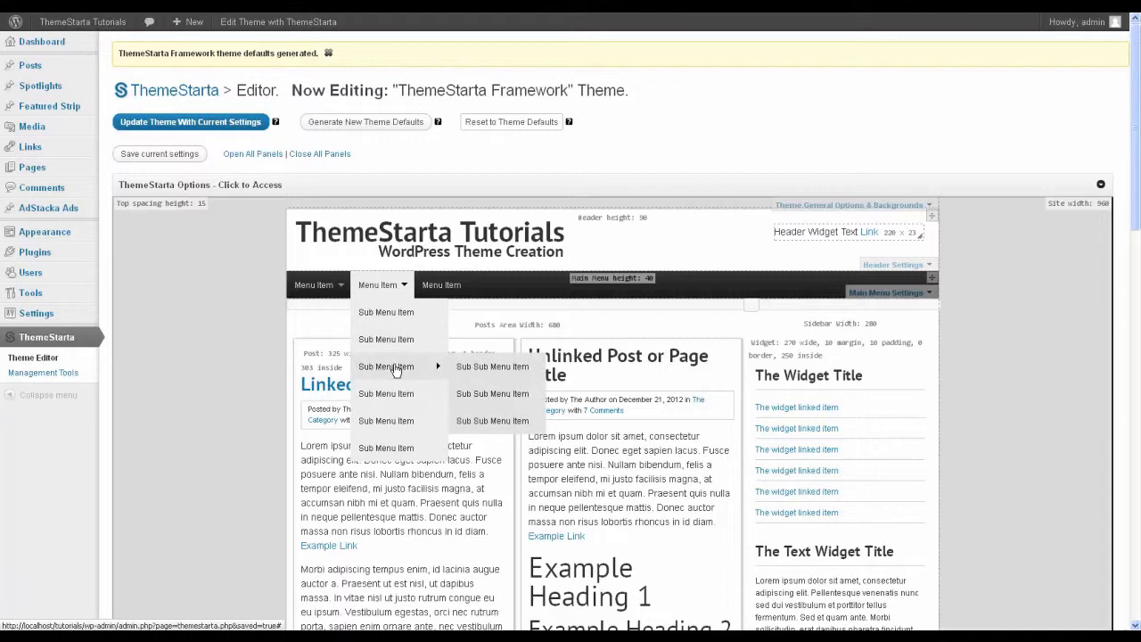
{"action": "left_click", "coordinate": [889, 293]}
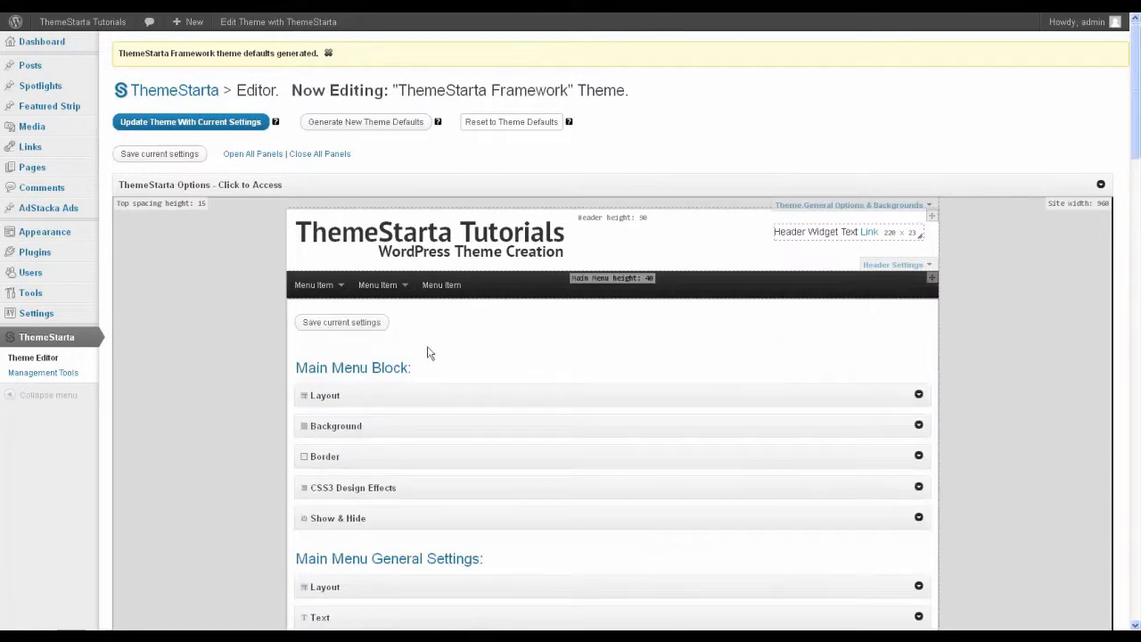
{"action": "scroll", "coordinate": [437, 303], "scroll_direction": "down", "scroll_amount": 2}
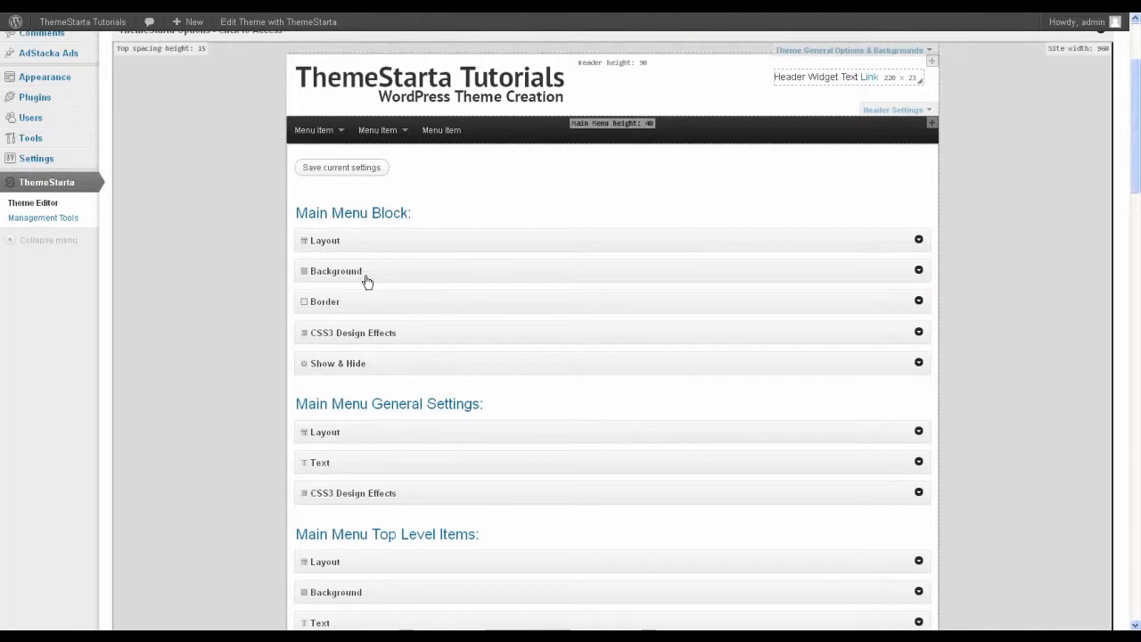
{"action": "left_click", "coordinate": [367, 281]}
{"action": "scroll", "coordinate": [412, 311], "scroll_direction": "down", "scroll_amount": 2}
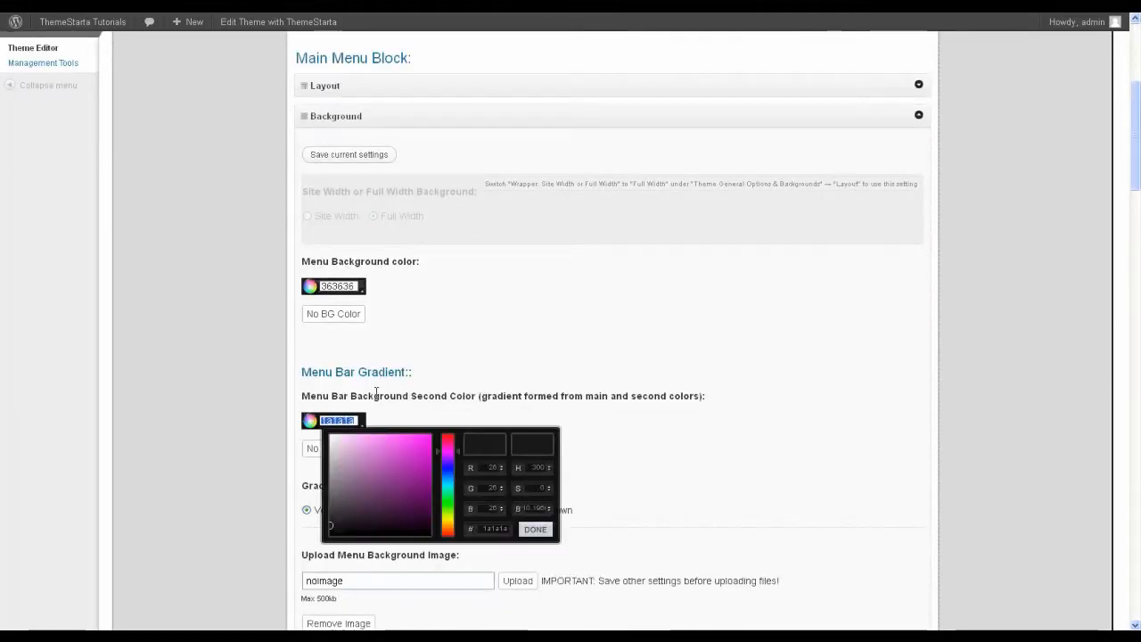
{"action": "left_click", "coordinate": [469, 332]}
{"action": "left_click", "coordinate": [441, 128]}
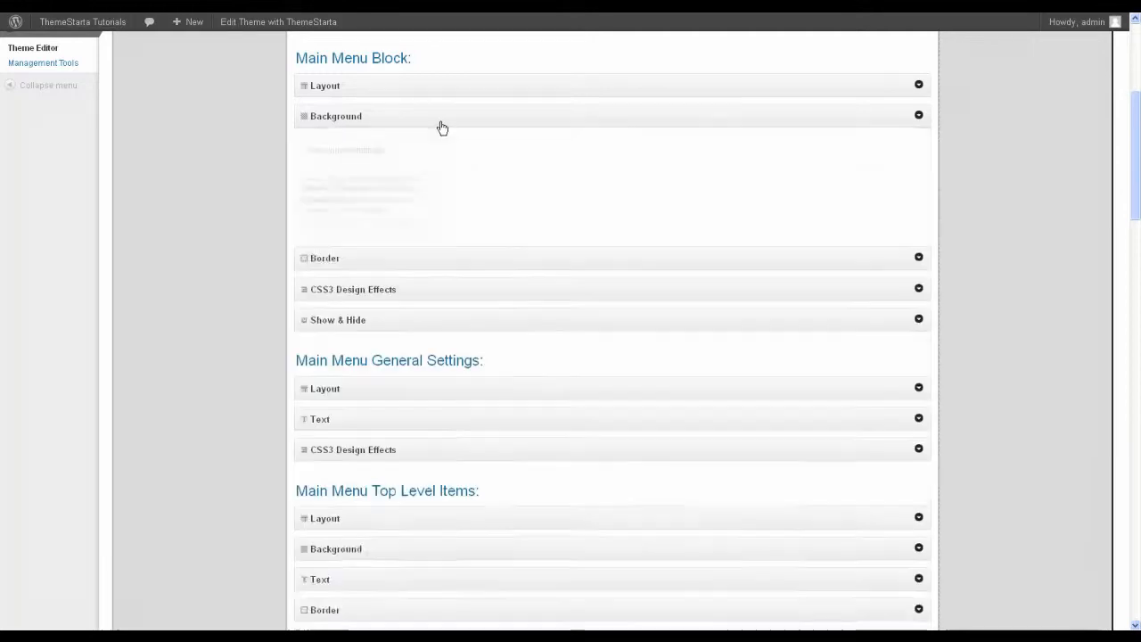
Set the hover background color of the Main Menu Top Level Items to 1a1a1a and lighten it to 262626.
{"action": "scroll", "coordinate": [469, 333], "scroll_direction": "down", "scroll_amount": 3}
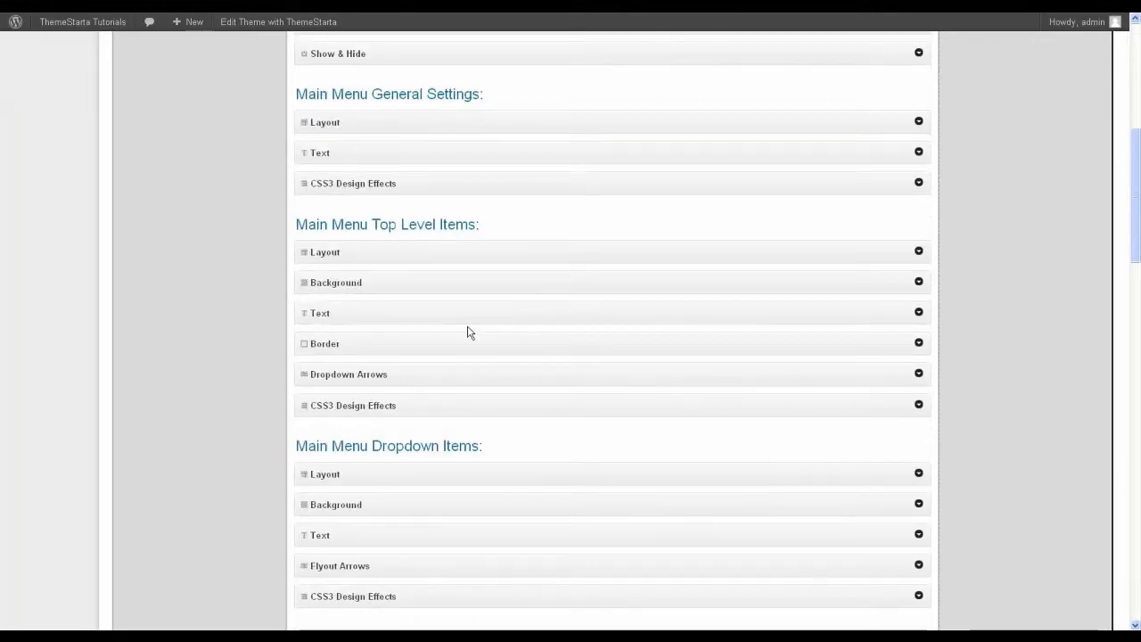
{"action": "left_click", "coordinate": [384, 213]}
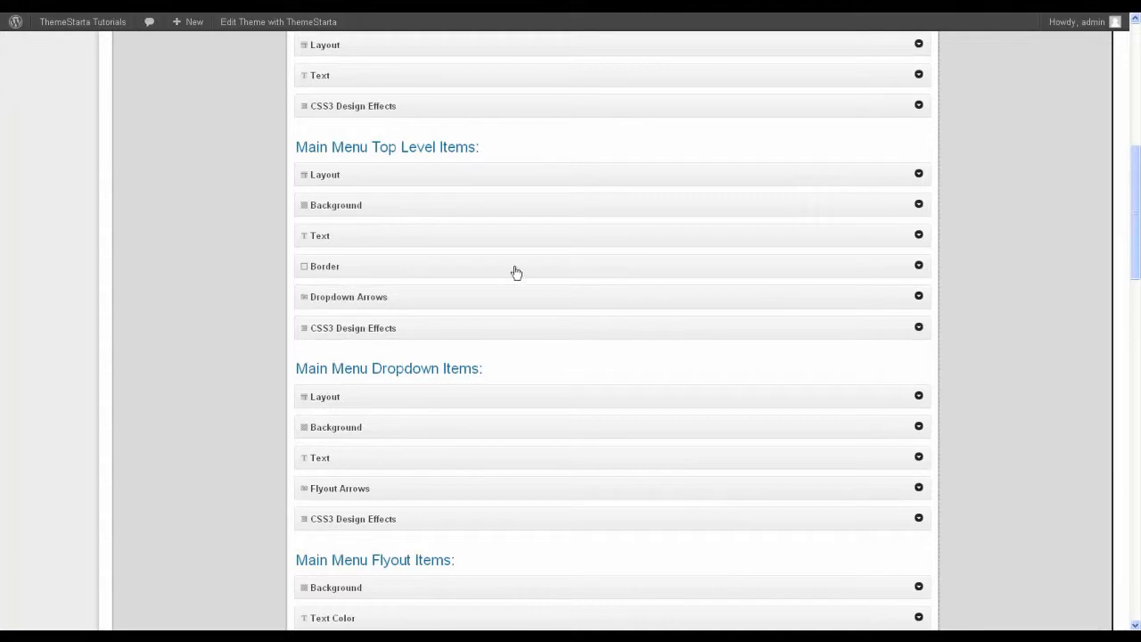
{"action": "scroll", "coordinate": [497, 283], "scroll_direction": "down", "scroll_amount": 5}
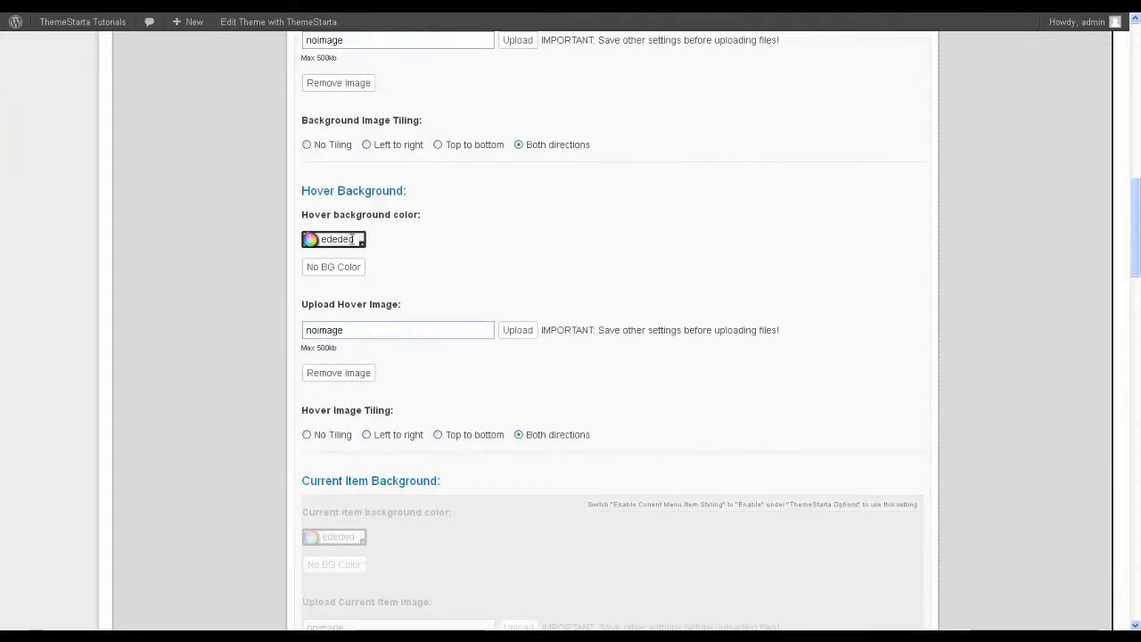
{"action": "left_click", "coordinate": [352, 239]}
{"action": "double_click", "coordinate": [495, 347]}
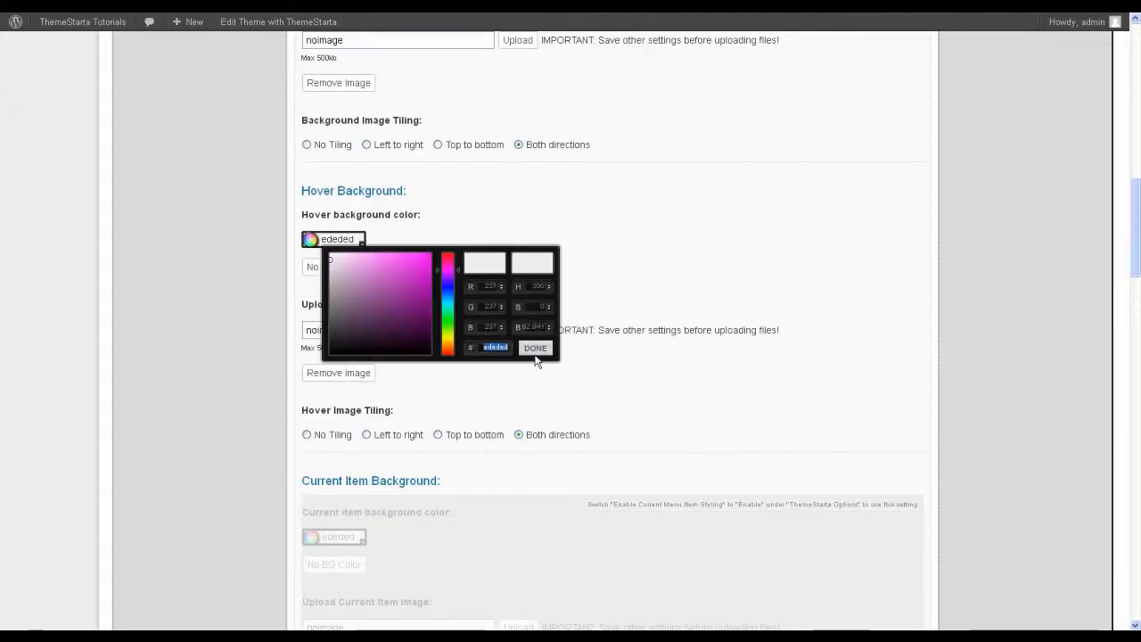
{"action": "type", "text": "1a1a1a"}
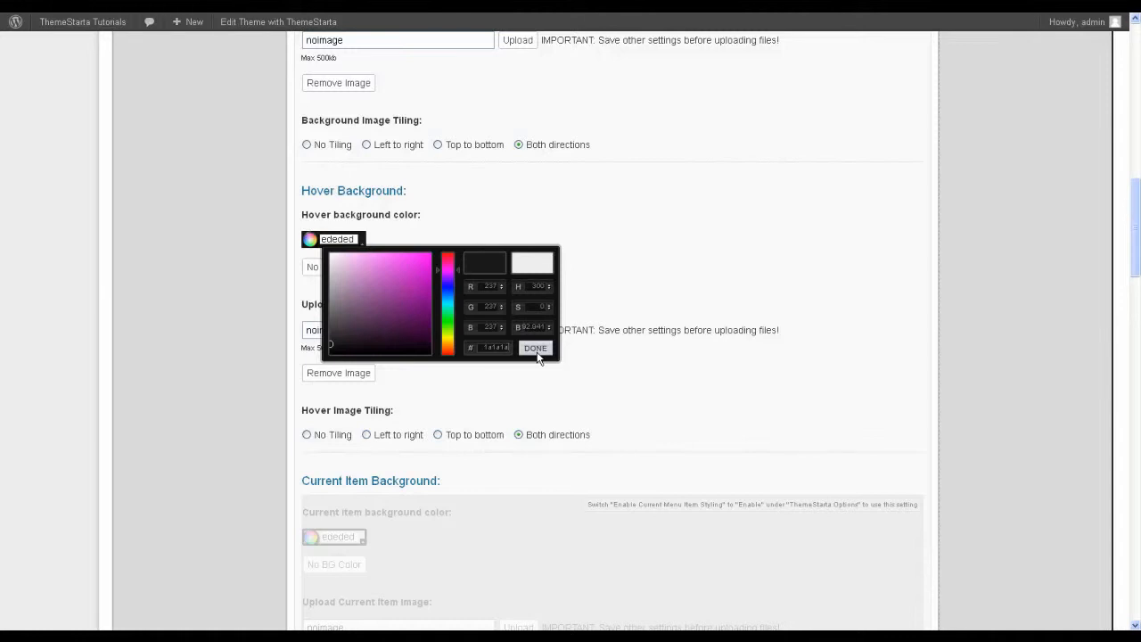
{"action": "left_click", "coordinate": [536, 348]}
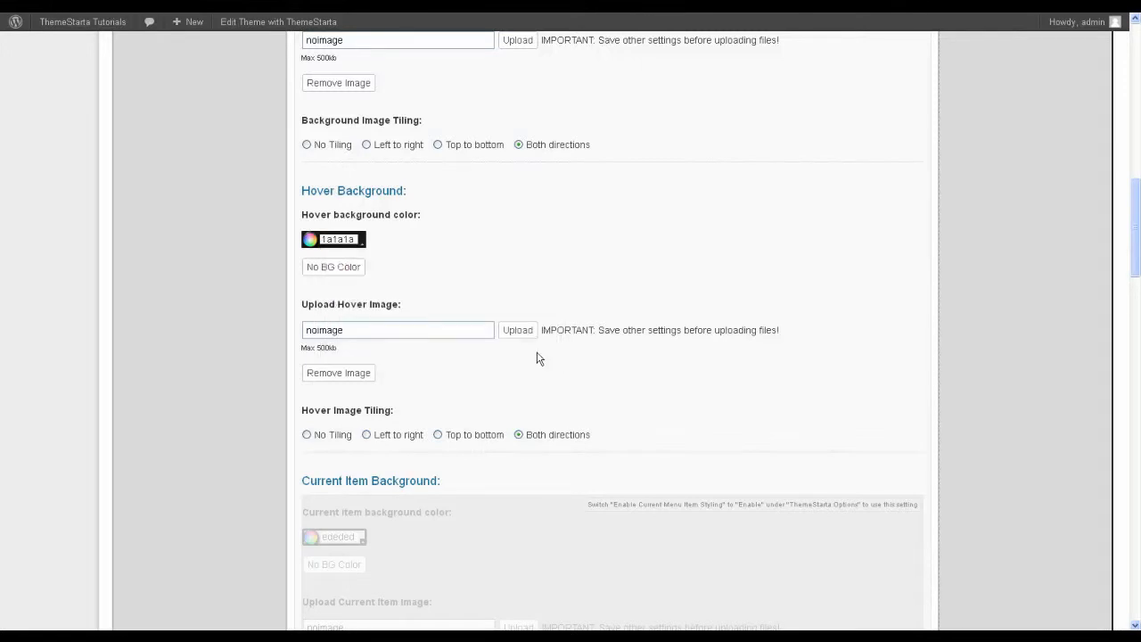
{"action": "left_click", "coordinate": [338, 239]}
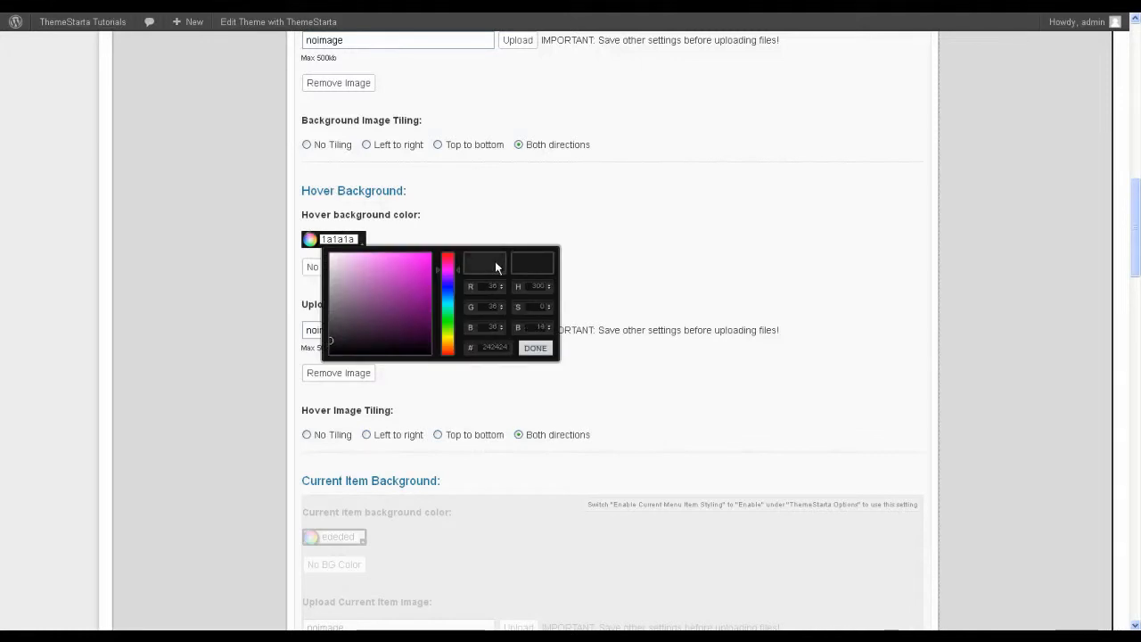
{"action": "mouse_move", "coordinate": [360, 339]}
{"action": "left_mouse_down"}
{"action": "mouse_move", "coordinate": [395, 305]}
{"action": "mouse_move", "coordinate": [328, 334]}
{"action": "mouse_move", "coordinate": [405, 313]}
{"action": "mouse_move", "coordinate": [328, 340]}
{"action": "left_mouse_up"}
{"action": "left_click", "coordinate": [536, 348]}
Open the Background settings of the Main Menu Dropdown Items and save the current settings.
{"action": "scroll", "coordinate": [535, 281], "scroll_direction": "down", "scroll_amount": 6}
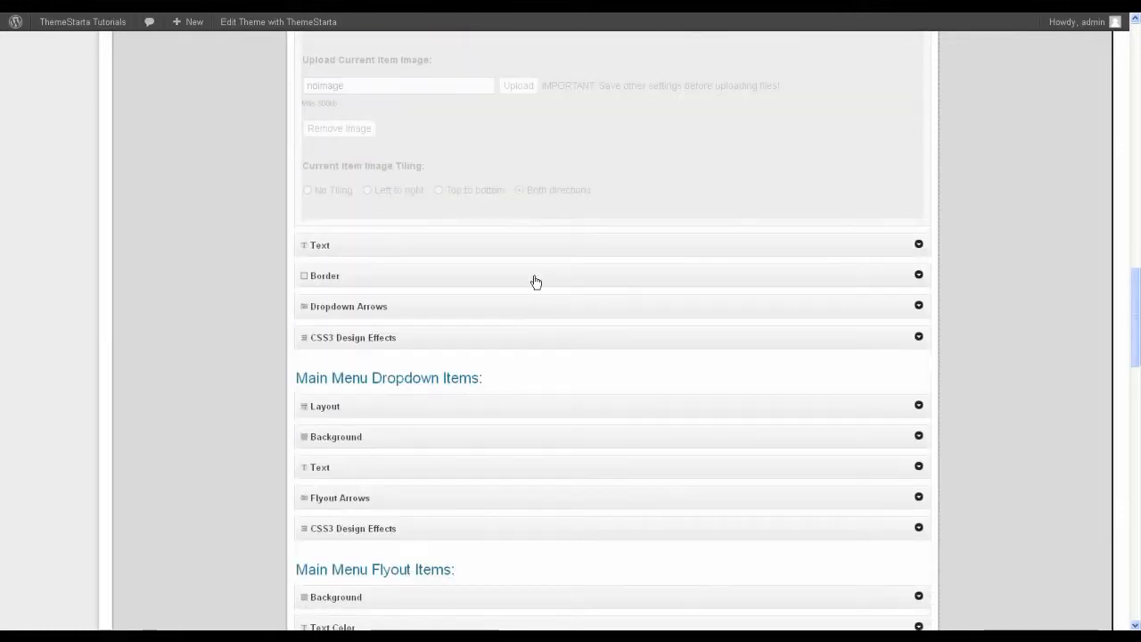
{"action": "scroll", "coordinate": [429, 220], "scroll_direction": "down", "scroll_amount": 2}
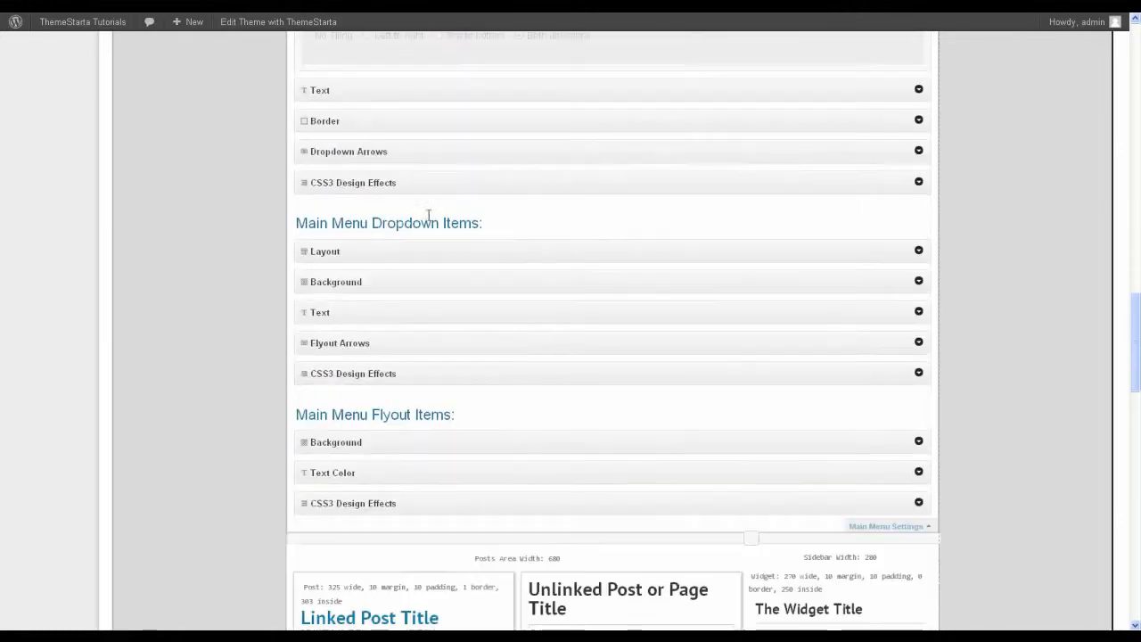
{"action": "left_click", "coordinate": [371, 285]}
{"action": "scroll", "coordinate": [456, 250], "scroll_direction": "down", "scroll_amount": 1}
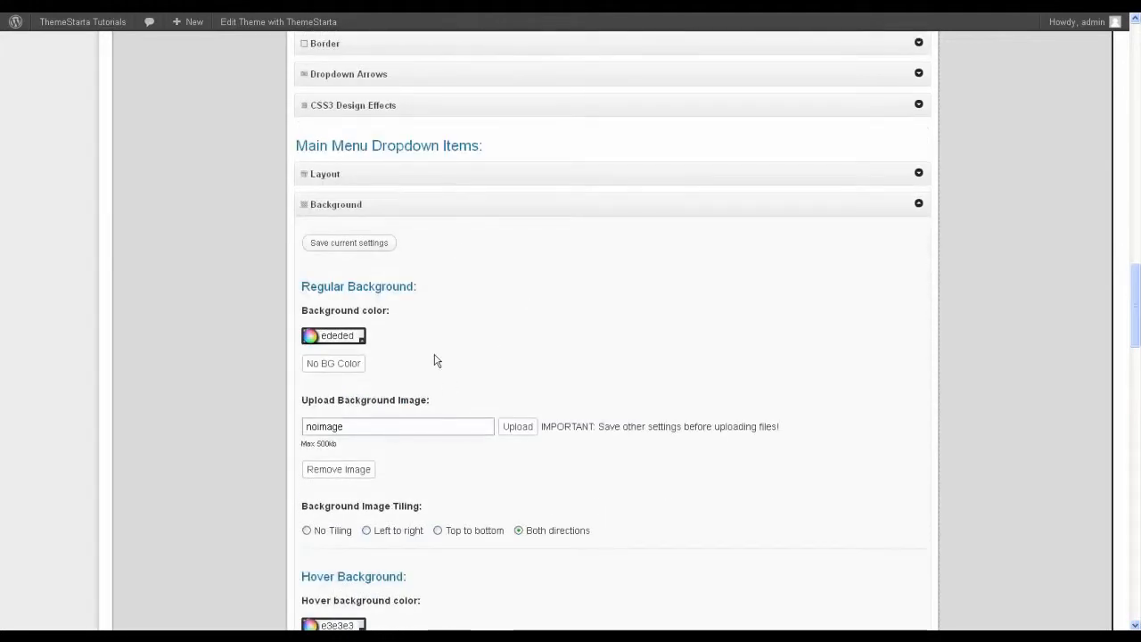
{"action": "scroll", "coordinate": [376, 287], "scroll_direction": "down", "scroll_amount": 1}
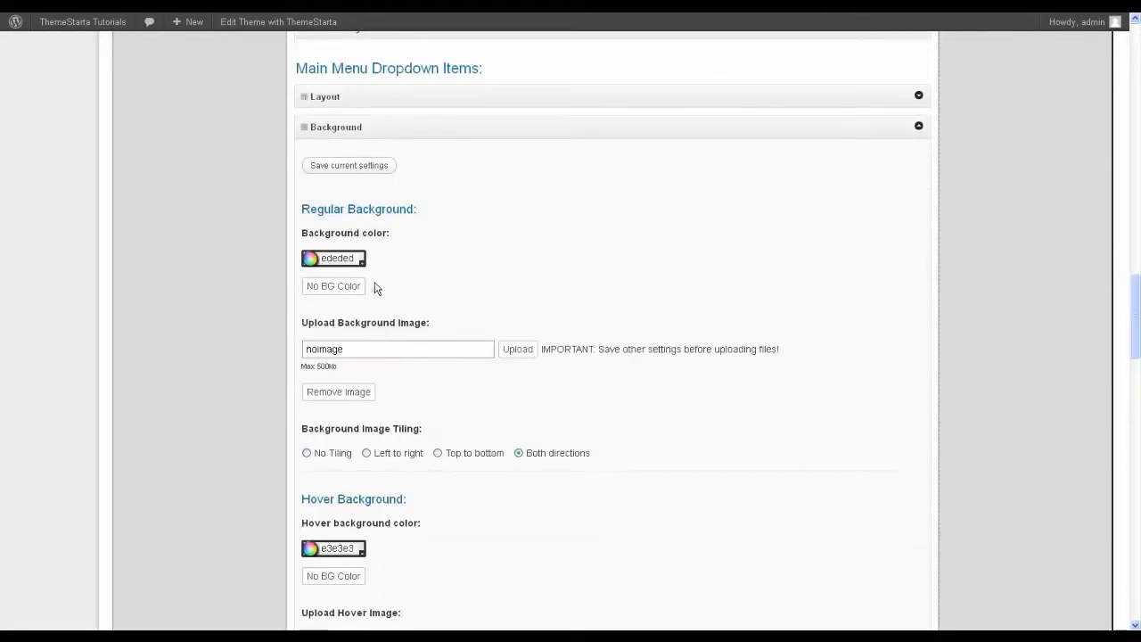
{"action": "left_click", "coordinate": [355, 167]}
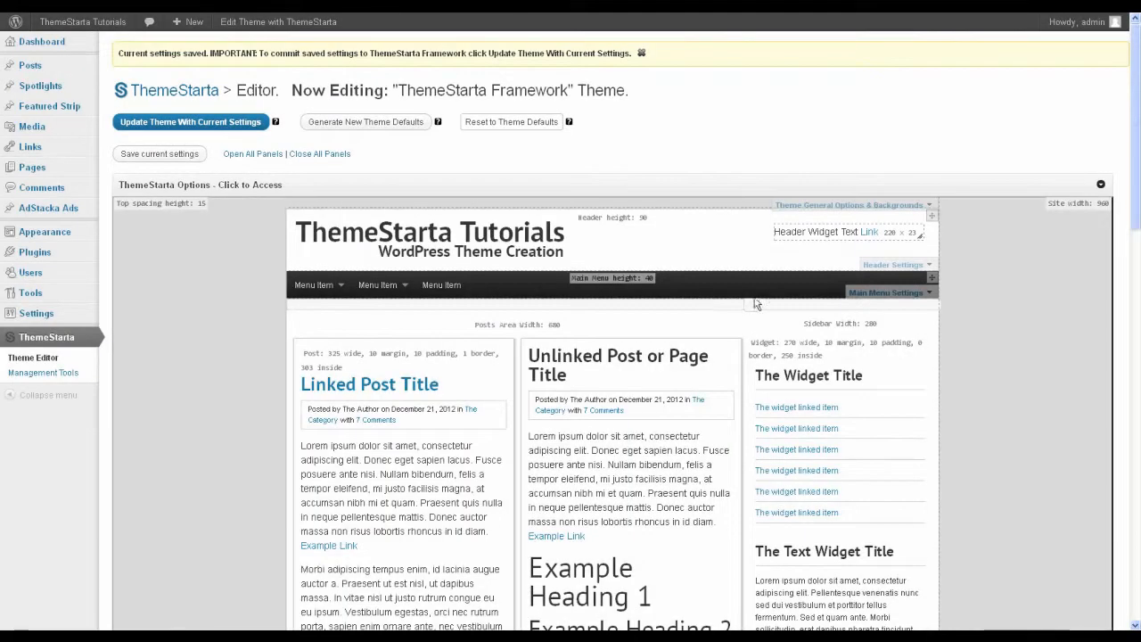
Check the menu hover effect in the preview and look up the Top Level Items' hover background color in the Main Menu Settings.
{"action": "mouse_move", "coordinate": [386, 293]}
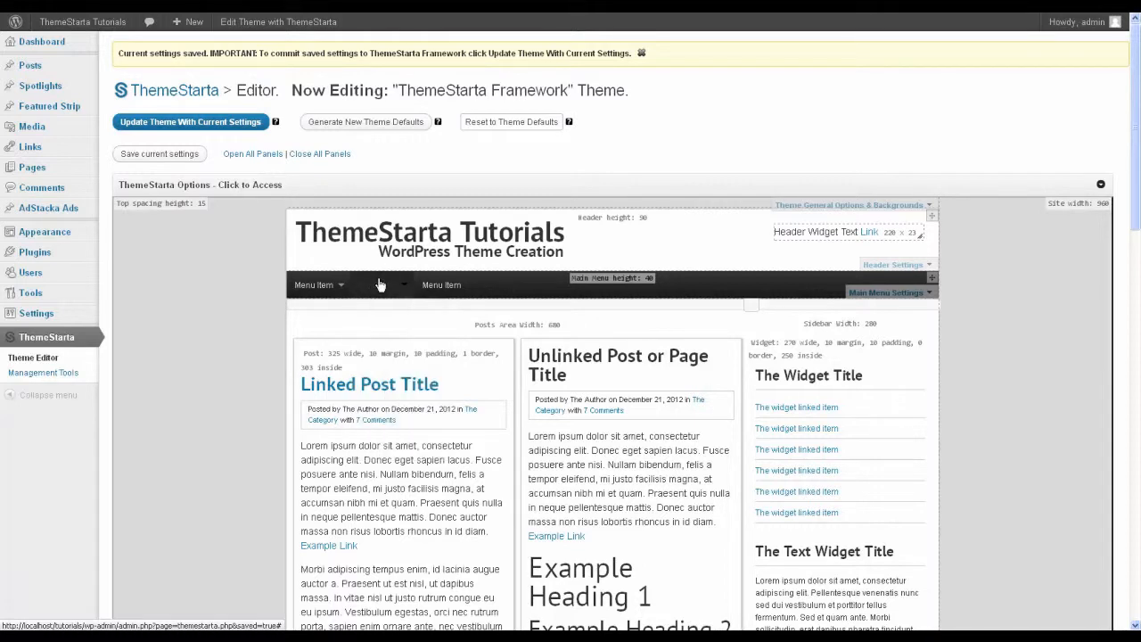
{"action": "left_click", "coordinate": [887, 292]}
{"action": "scroll", "coordinate": [438, 299], "scroll_direction": "down", "scroll_amount": 6}
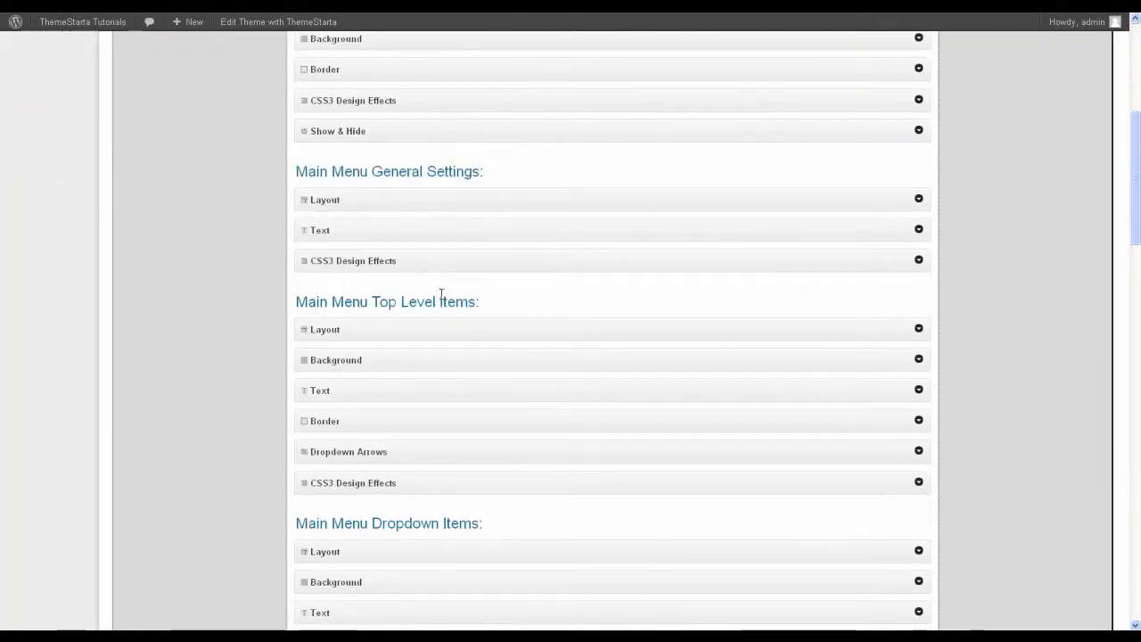
{"action": "scroll", "coordinate": [489, 348], "scroll_direction": "down", "scroll_amount": 1}
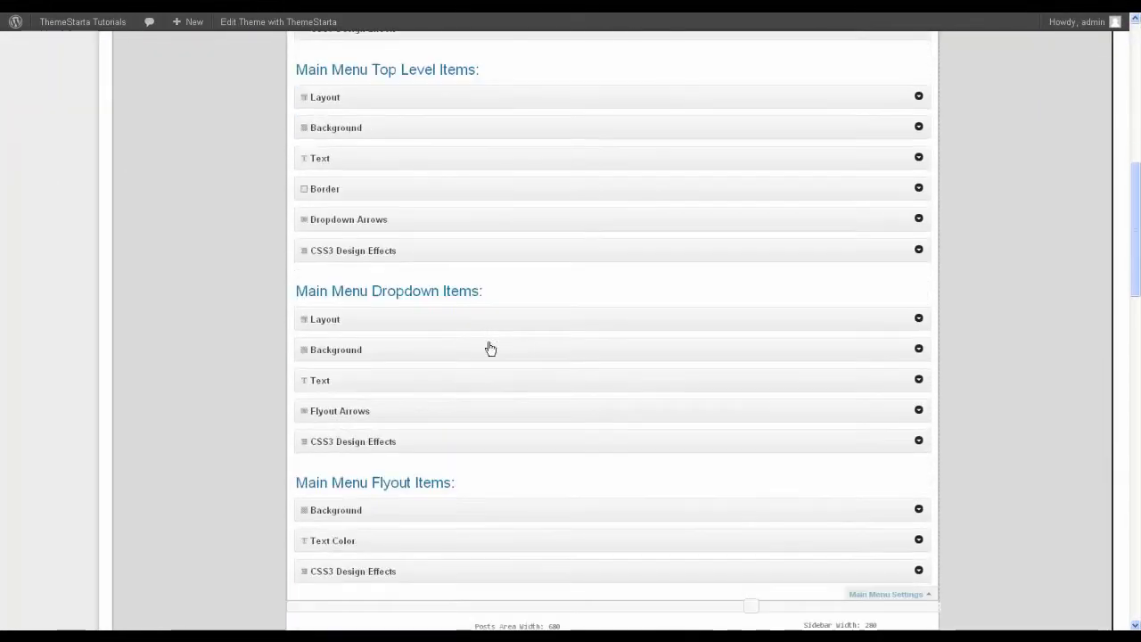
{"action": "left_click", "coordinate": [360, 132]}
{"action": "scroll", "coordinate": [440, 183], "scroll_direction": "down", "scroll_amount": 2}
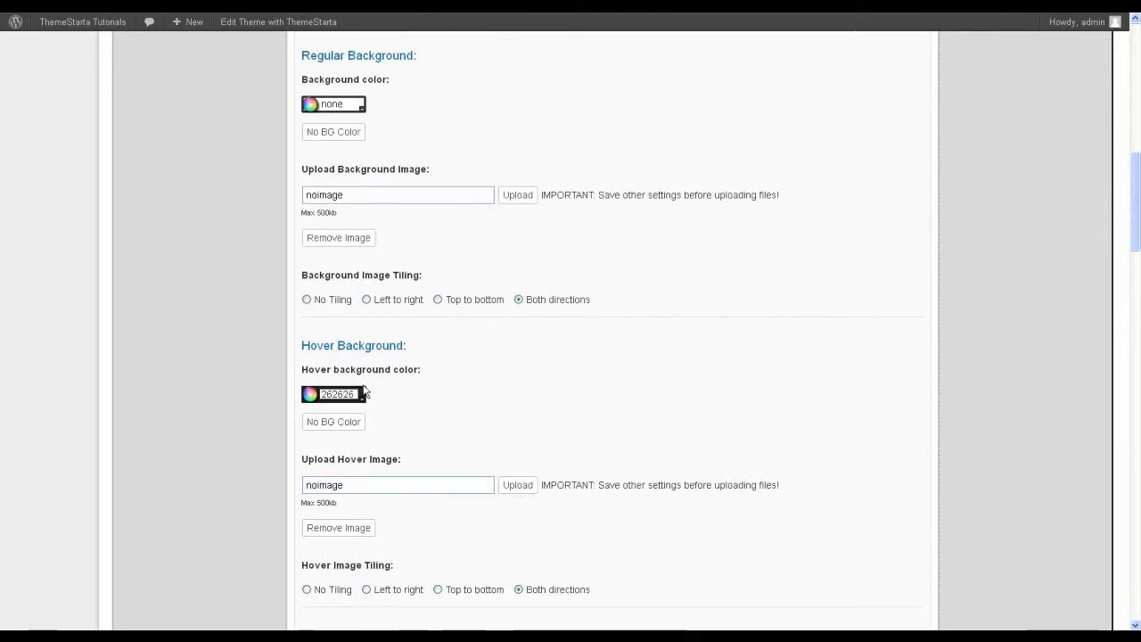
{"action": "scroll", "coordinate": [458, 378], "scroll_direction": "down", "scroll_amount": 5}
{"action": "scroll", "coordinate": [457, 378], "scroll_direction": "down", "scroll_amount": 3}
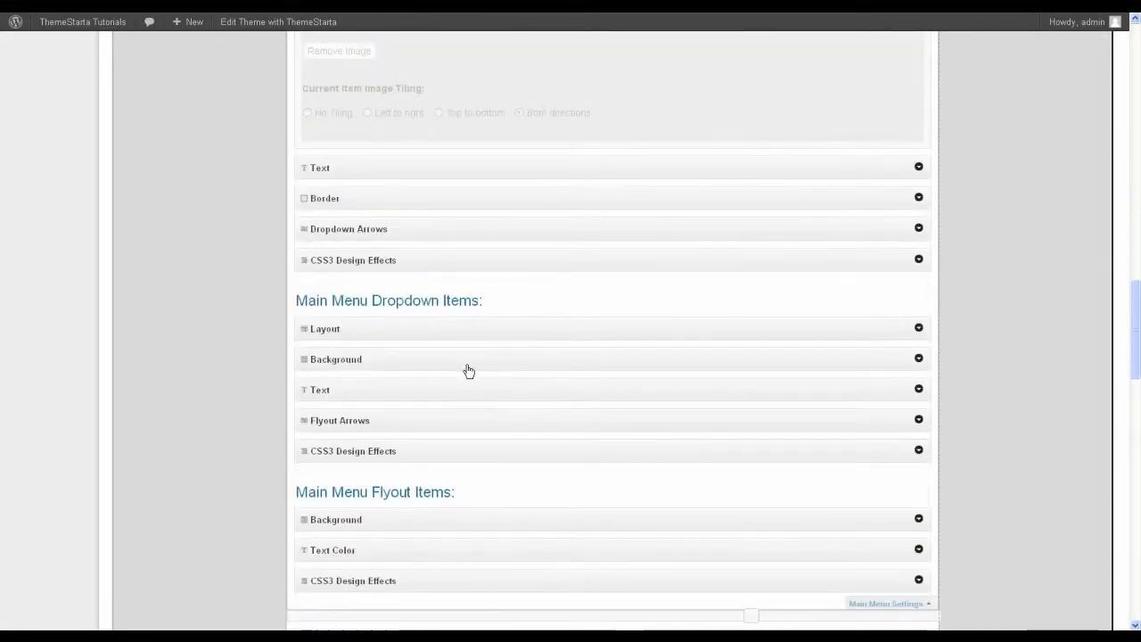
Set the regular background color of the Main Menu Dropdown Items to the dark gray of the top-level hover background.
{"action": "left_click", "coordinate": [526, 356]}
{"action": "scroll", "coordinate": [517, 350], "scroll_direction": "down", "scroll_amount": 2}
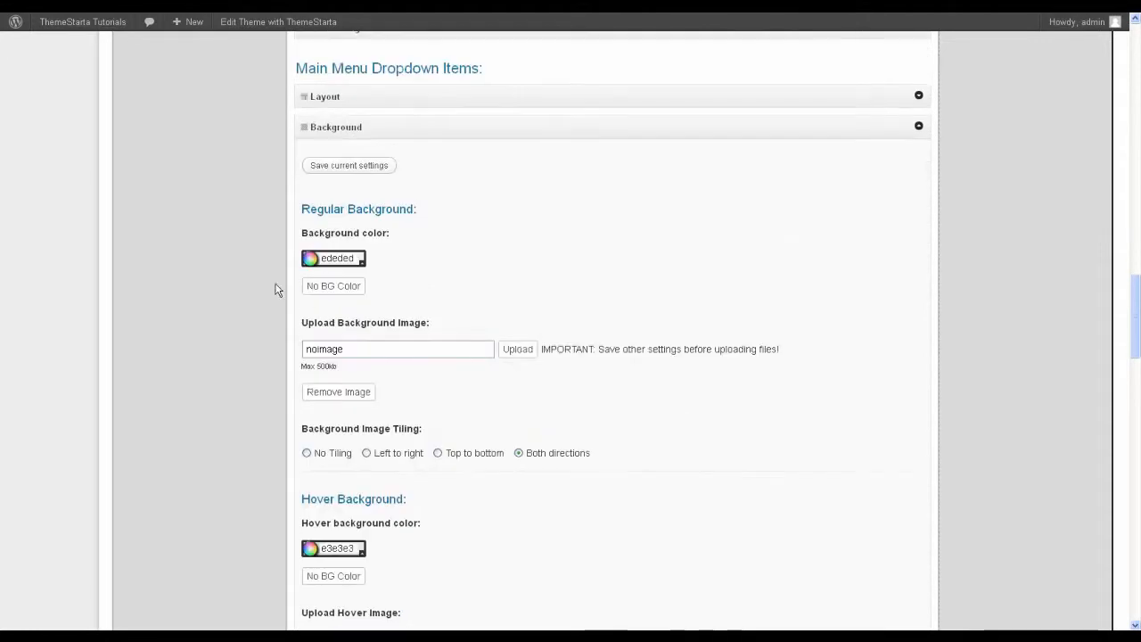
{"action": "left_click", "coordinate": [350, 257]}
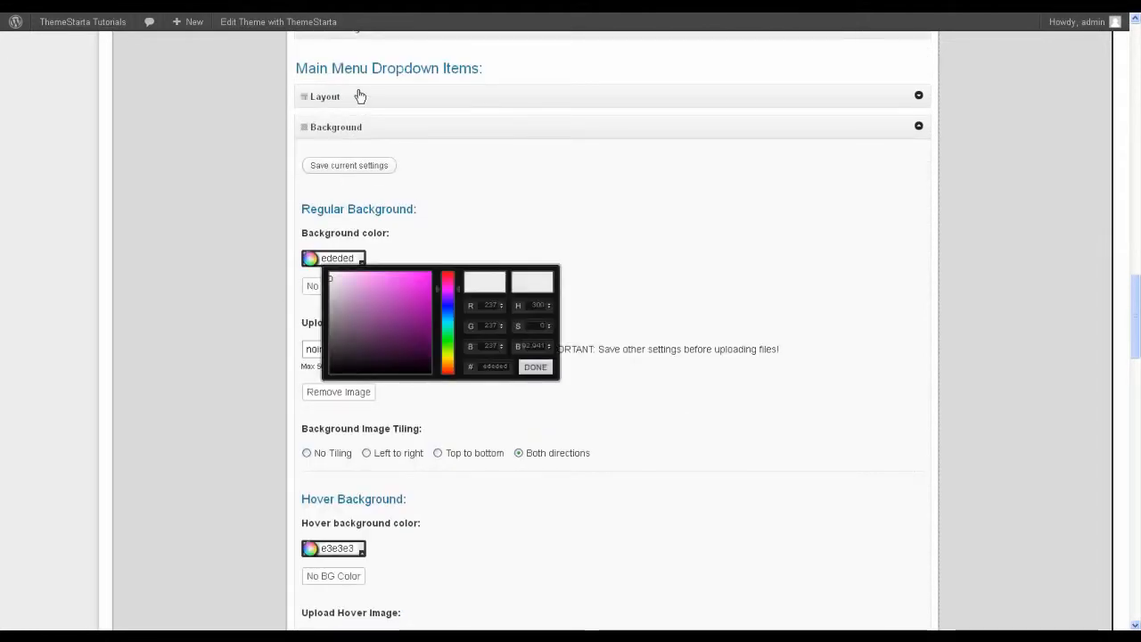
{"action": "double_click", "coordinate": [498, 367]}
{"action": "left_click", "coordinate": [536, 367]}
Set the hover background color of the Main Menu Dropdown Items to 262626 and lighten it to 333333.
{"action": "scroll", "coordinate": [527, 276], "scroll_direction": "down", "scroll_amount": 3}
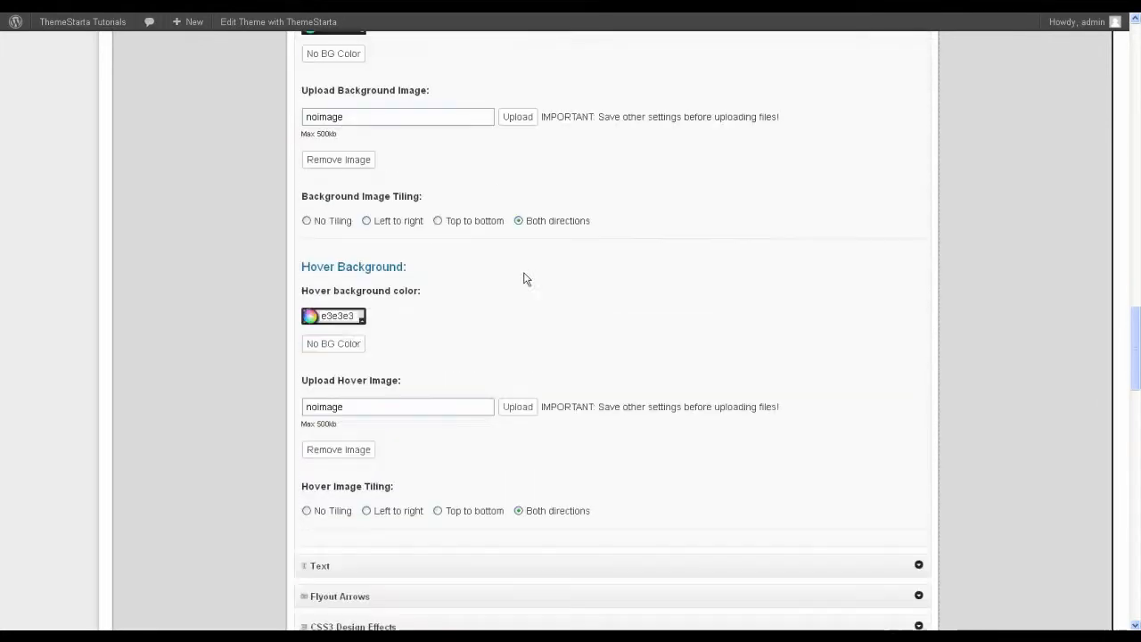
{"action": "left_click", "coordinate": [351, 315]}
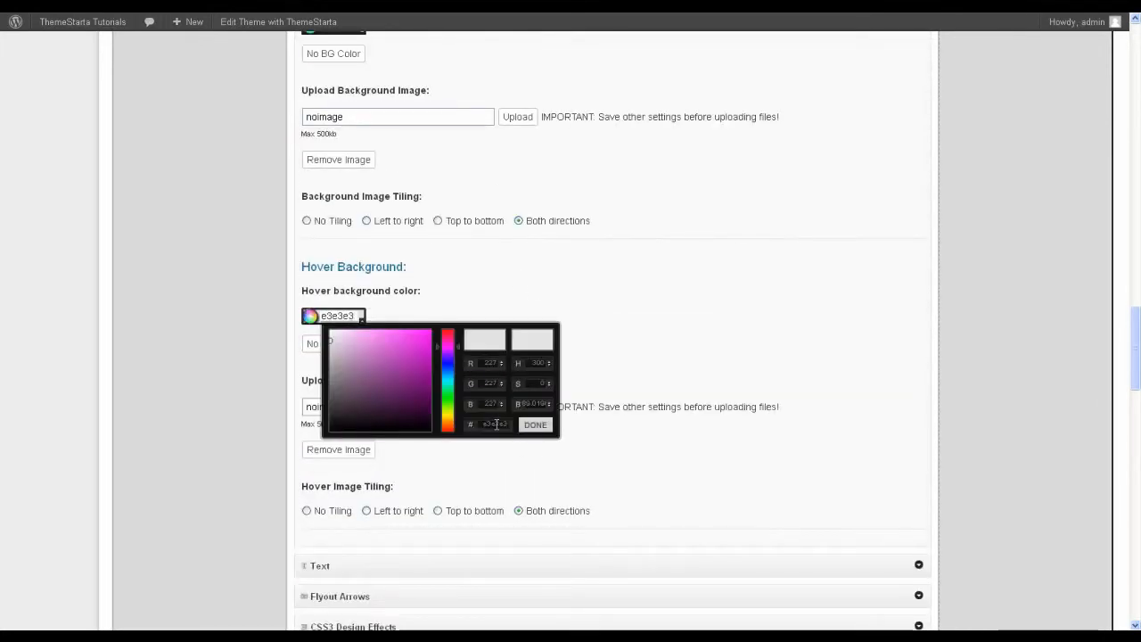
{"action": "type", "text": "262626"}
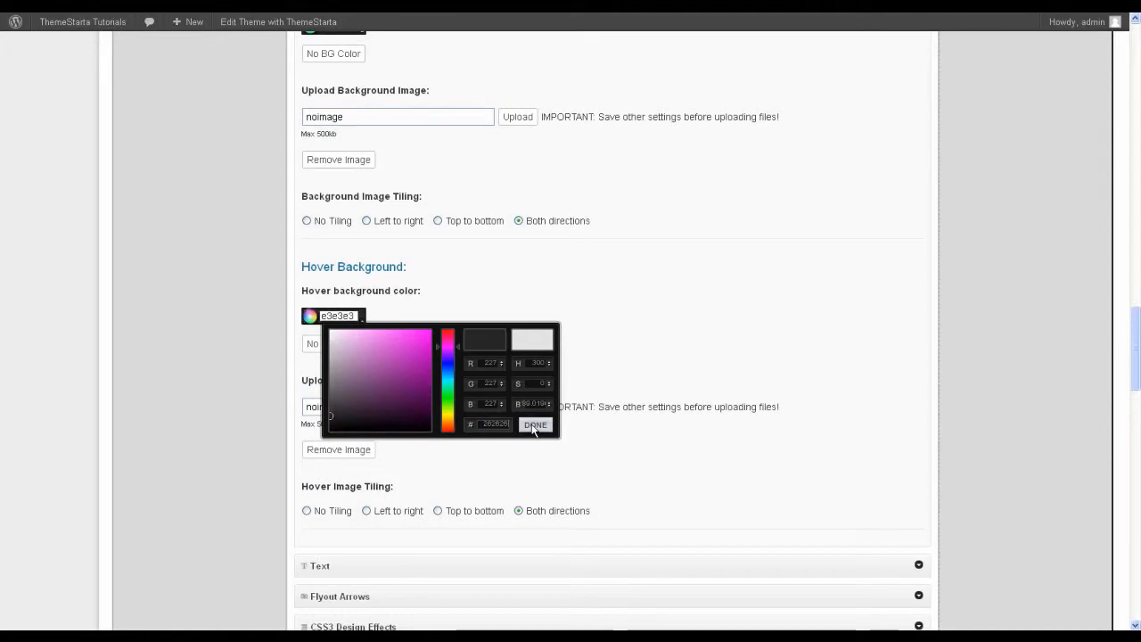
{"action": "left_click", "coordinate": [535, 424]}
{"action": "left_click", "coordinate": [334, 315]}
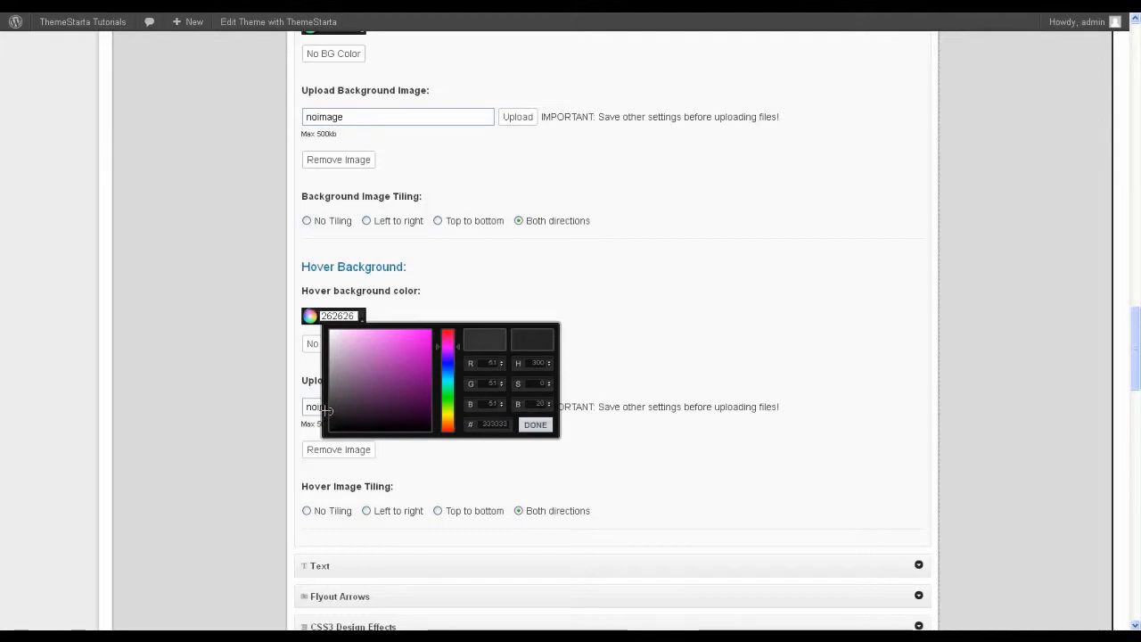
{"action": "left_click", "coordinate": [532, 425]}
Set the regular background color of the Main Menu Flyout Items to 333333.
{"action": "scroll", "coordinate": [424, 324], "scroll_direction": "down", "scroll_amount": 5}
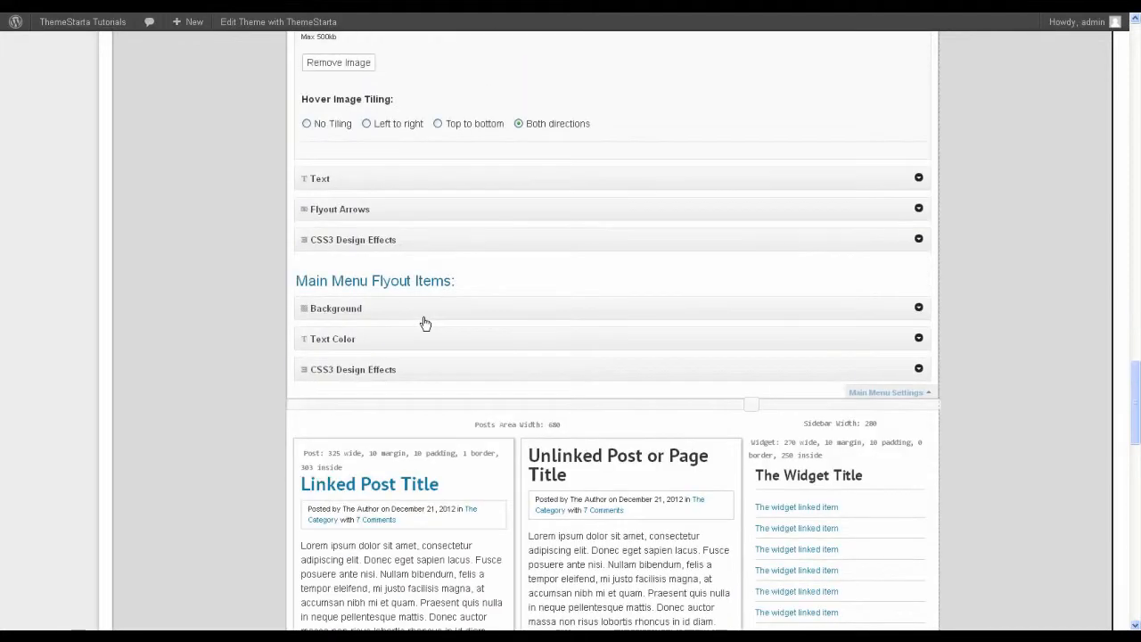
{"action": "left_click", "coordinate": [389, 312]}
{"action": "scroll", "coordinate": [390, 316], "scroll_direction": "down", "scroll_amount": 2}
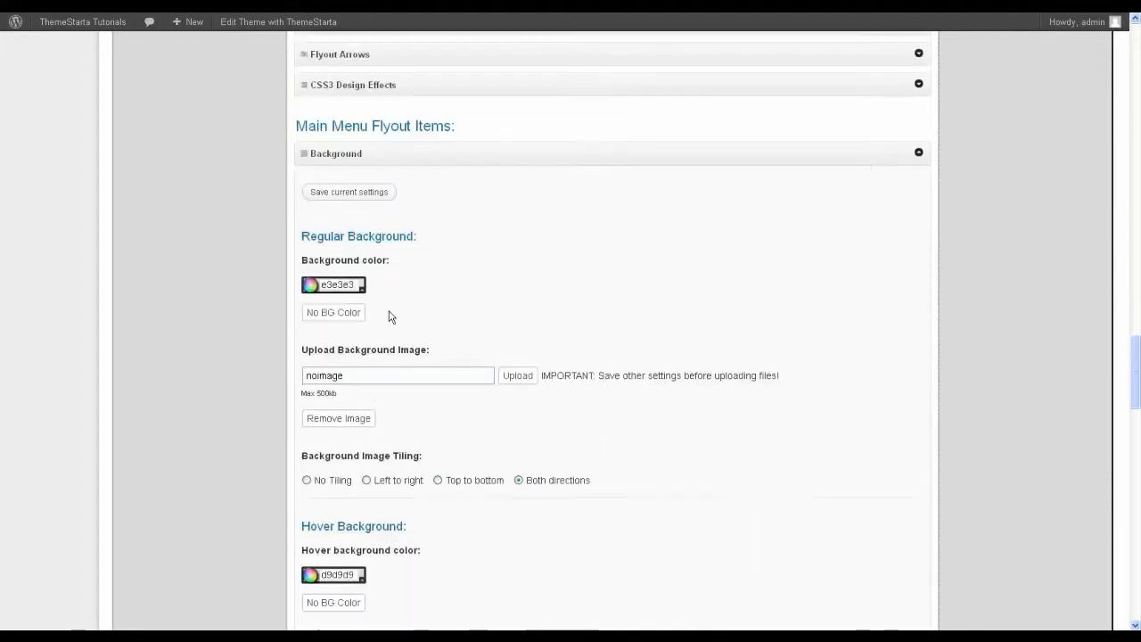
{"action": "left_click", "coordinate": [343, 285]}
{"action": "double_click", "coordinate": [507, 393]}
{"action": "type", "text": "333333"}
{"action": "left_click", "coordinate": [536, 398]}
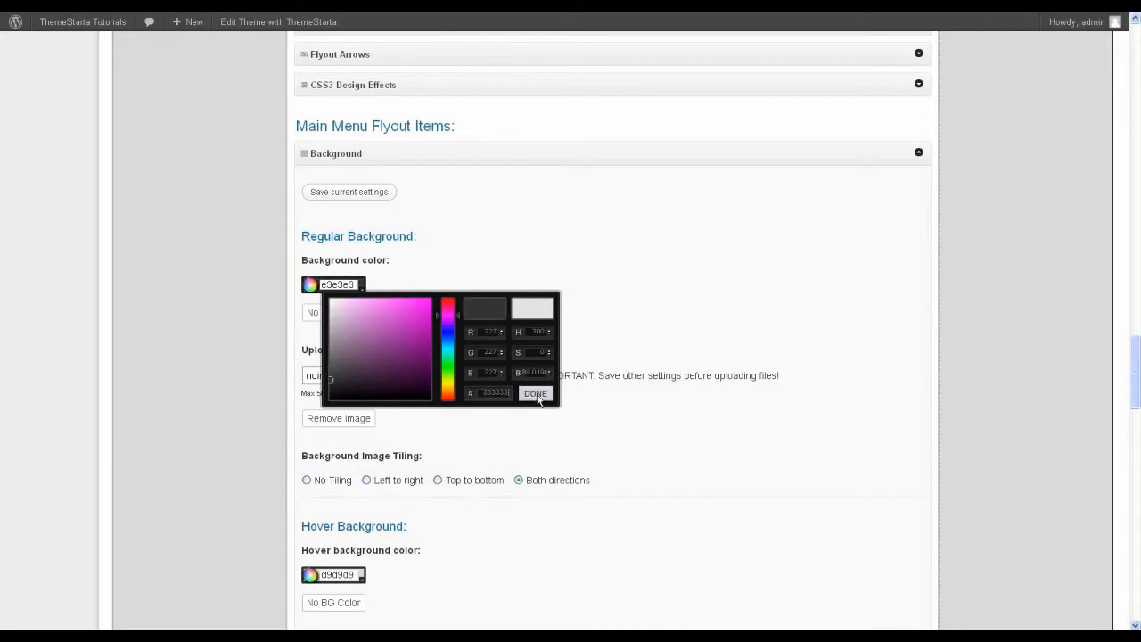
Set the hover background color of the Main Menu Flyout Items to 333333 and lighten it to 3d3d3d.
{"action": "scroll", "coordinate": [511, 406], "scroll_direction": "down", "scroll_amount": 2}
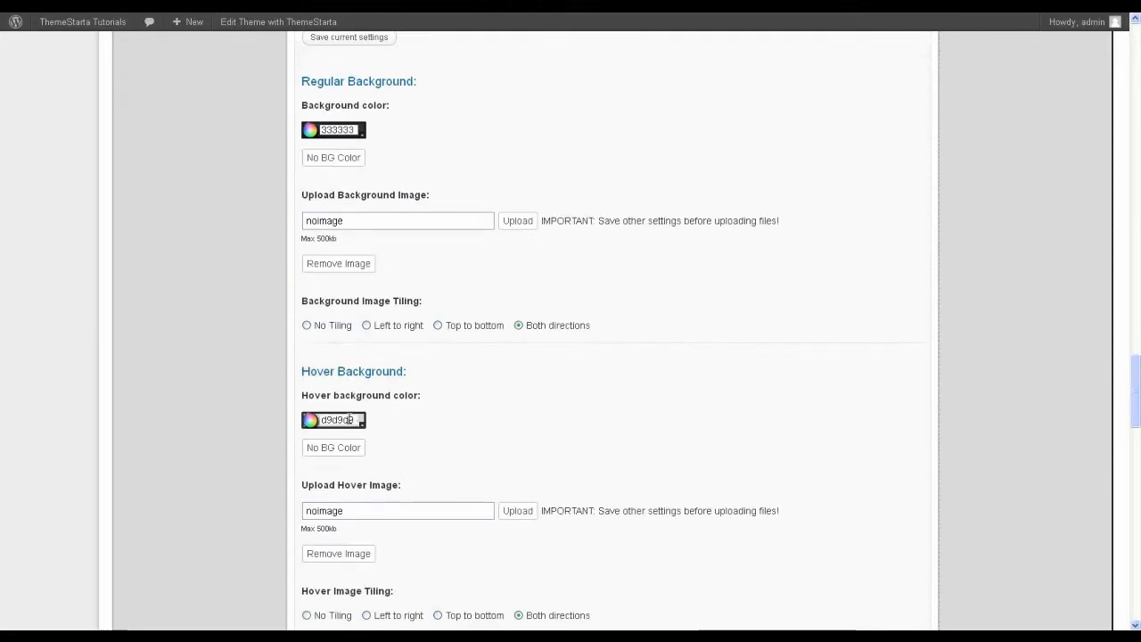
{"action": "left_click", "coordinate": [350, 419]}
{"action": "double_click", "coordinate": [496, 526]}
{"action": "type", "text": "333333"}
{"action": "left_click", "coordinate": [546, 530]}
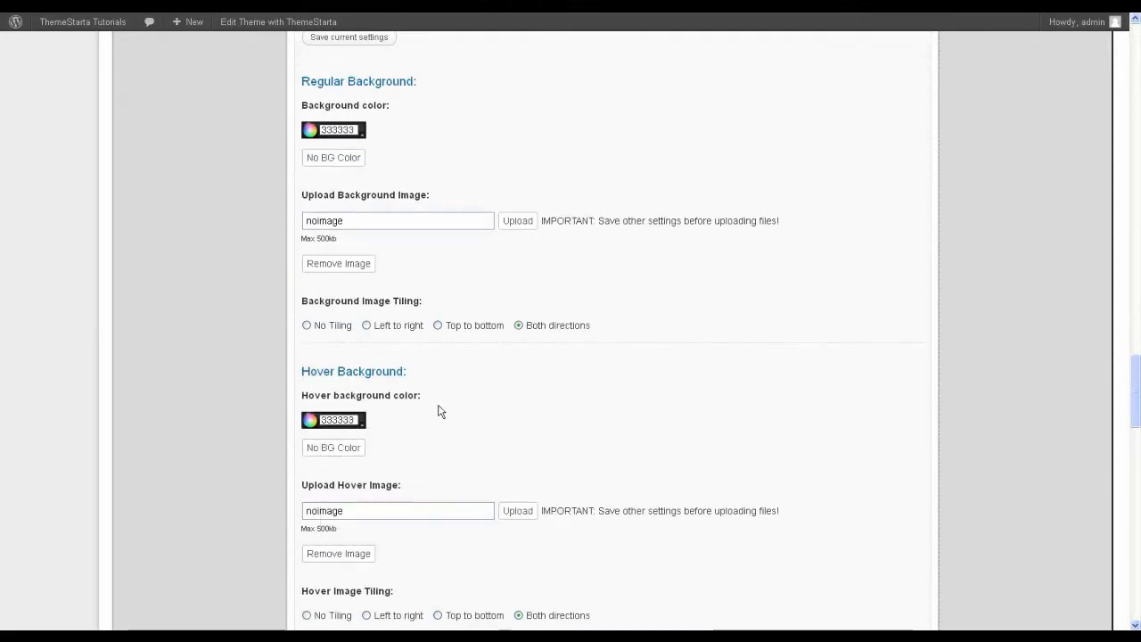
{"action": "scroll", "coordinate": [437, 411], "scroll_direction": "down", "scroll_amount": 2}
{"action": "left_click", "coordinate": [358, 264]}
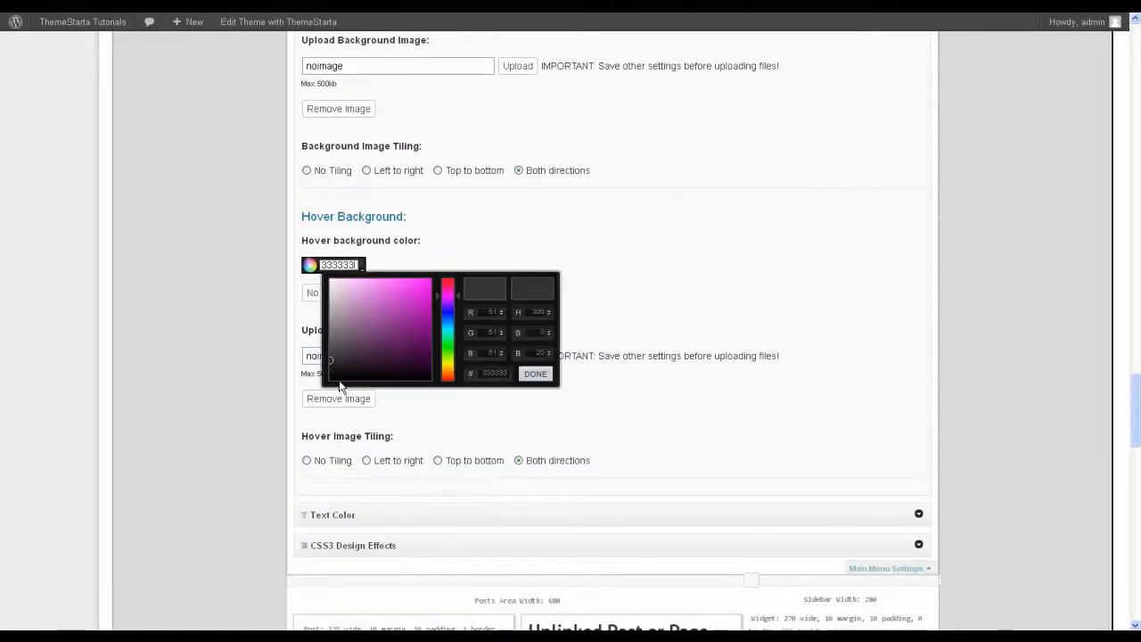
{"action": "left_click", "coordinate": [329, 354]}
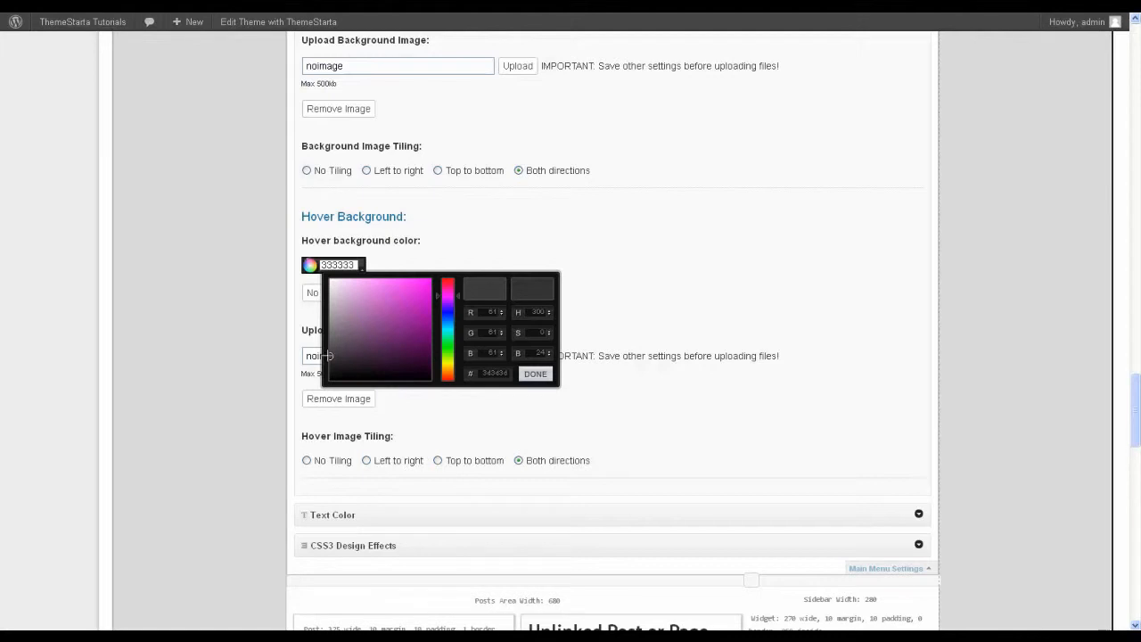
{"action": "left_click", "coordinate": [533, 374]}
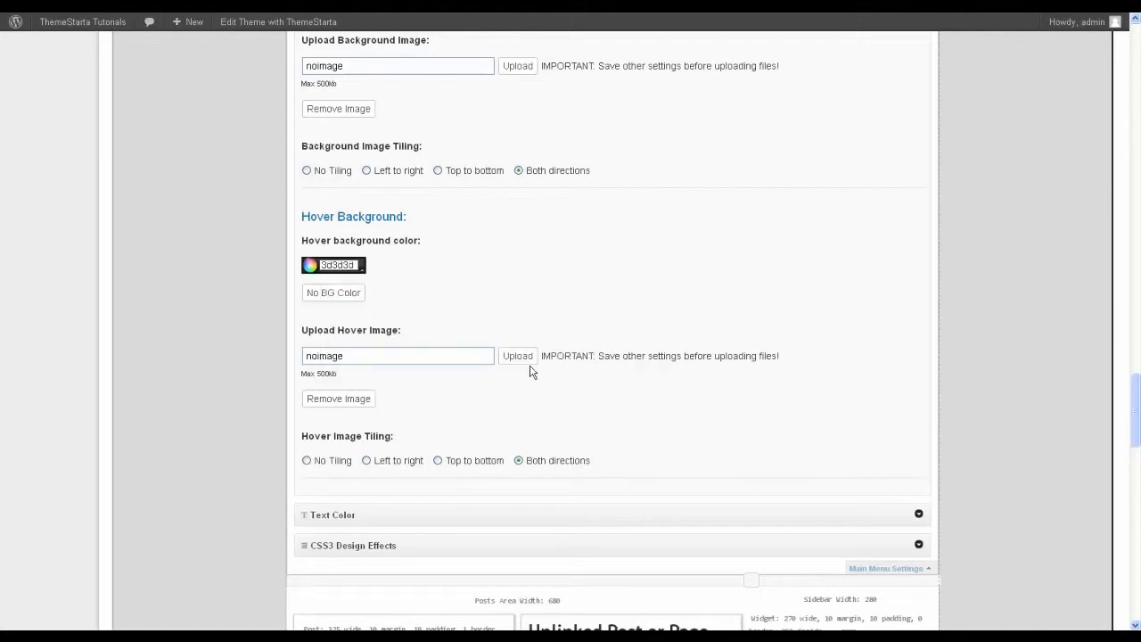
Save the current settings and check the menu's dropdown and flyout items in the preview.
{"action": "scroll", "coordinate": [531, 370], "scroll_direction": "up", "scroll_amount": 5}
{"action": "left_click", "coordinate": [308, 271]}
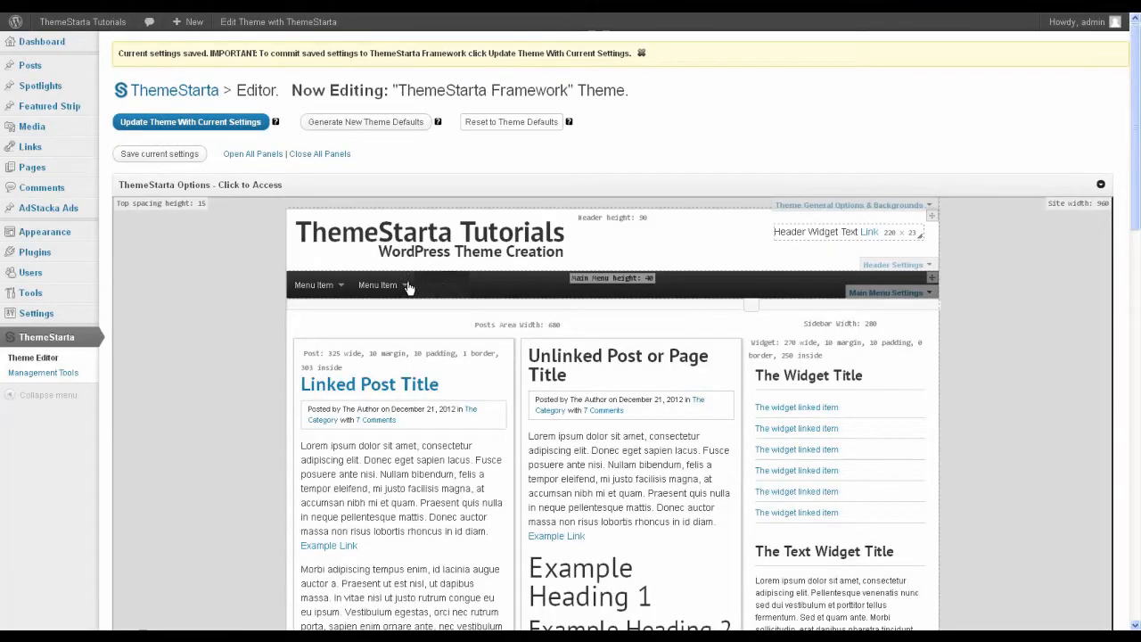
{"action": "mouse_move", "coordinate": [387, 285]}
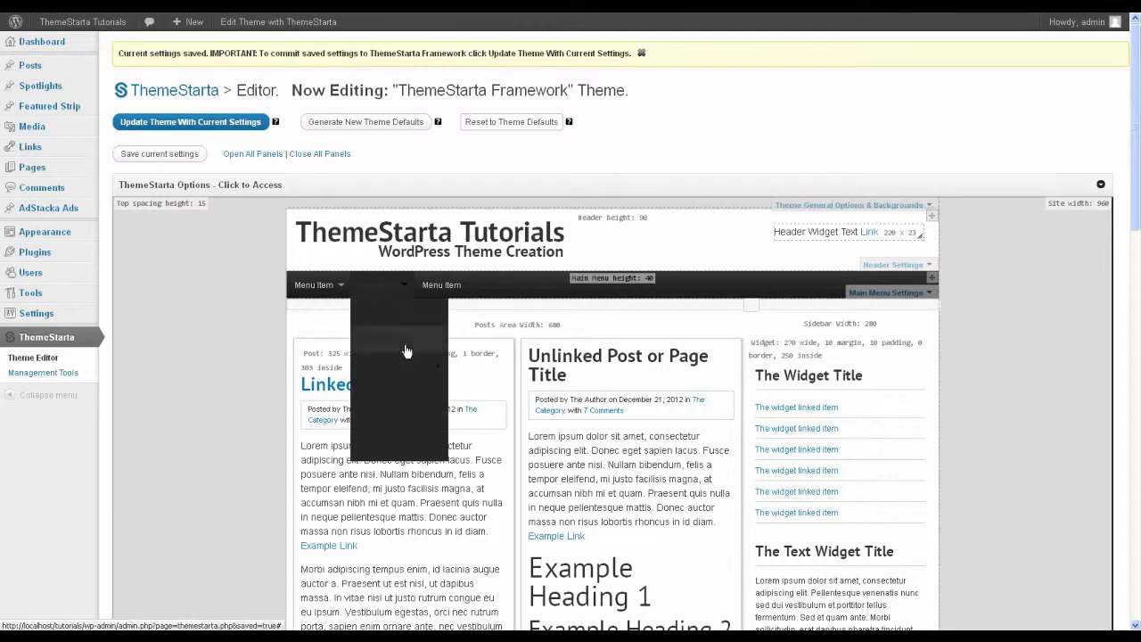
{"action": "mouse_move", "coordinate": [407, 368]}
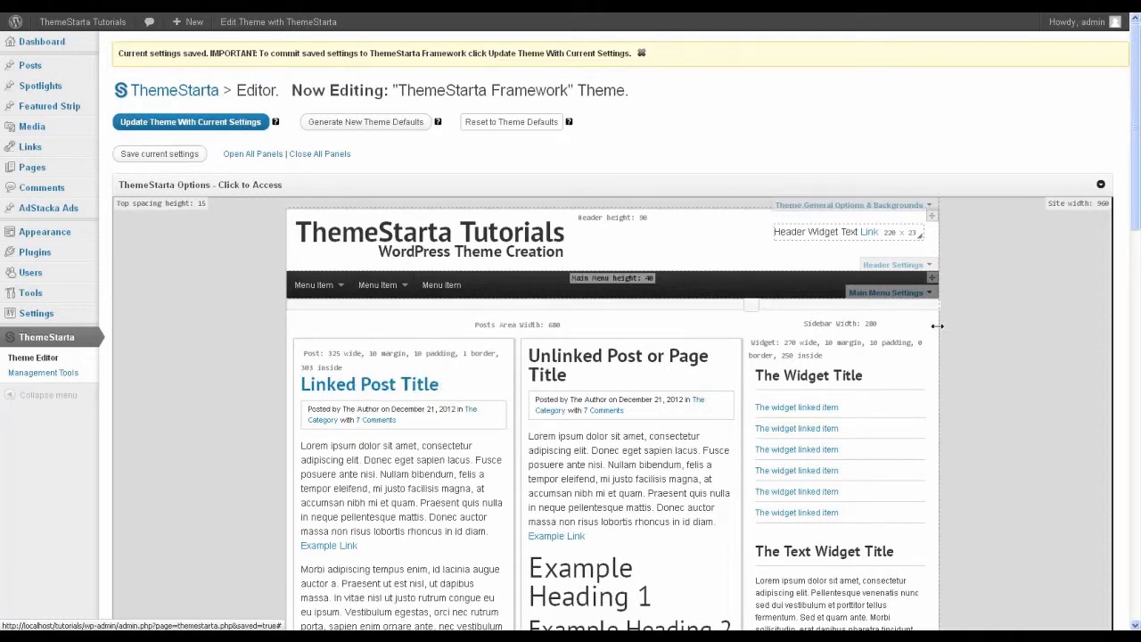
Copy the Main Menu Top Level Items' regular text color, dedede, to their hover text color.
{"action": "left_click", "coordinate": [892, 293]}
{"action": "scroll", "coordinate": [515, 346], "scroll_direction": "down", "scroll_amount": 5}
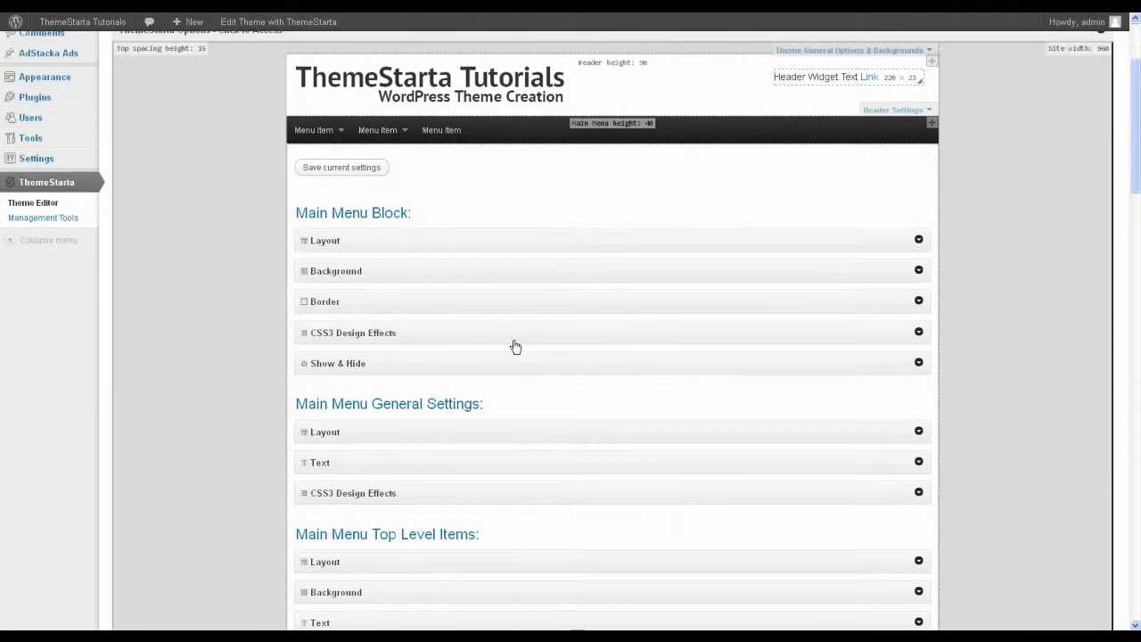
{"action": "scroll", "coordinate": [512, 344], "scroll_direction": "up", "scroll_amount": 1}
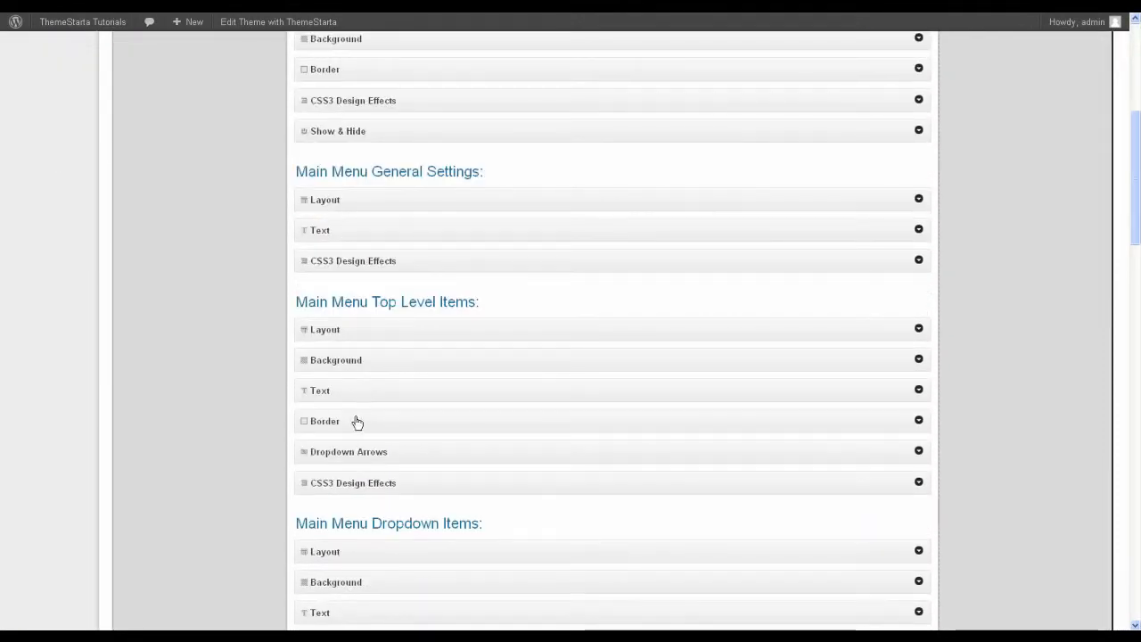
{"action": "left_click", "coordinate": [506, 384]}
{"action": "scroll", "coordinate": [510, 378], "scroll_direction": "down", "scroll_amount": 3}
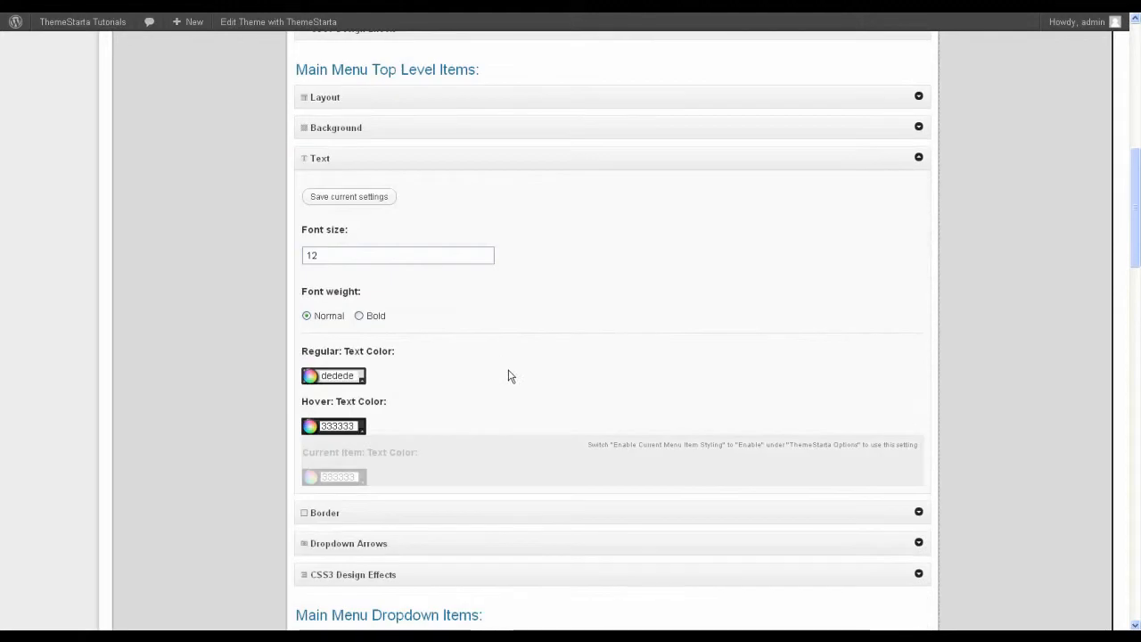
{"action": "left_click", "coordinate": [347, 375]}
{"action": "key", "text": "ctrl+c"}
{"action": "left_click", "coordinate": [452, 372]}
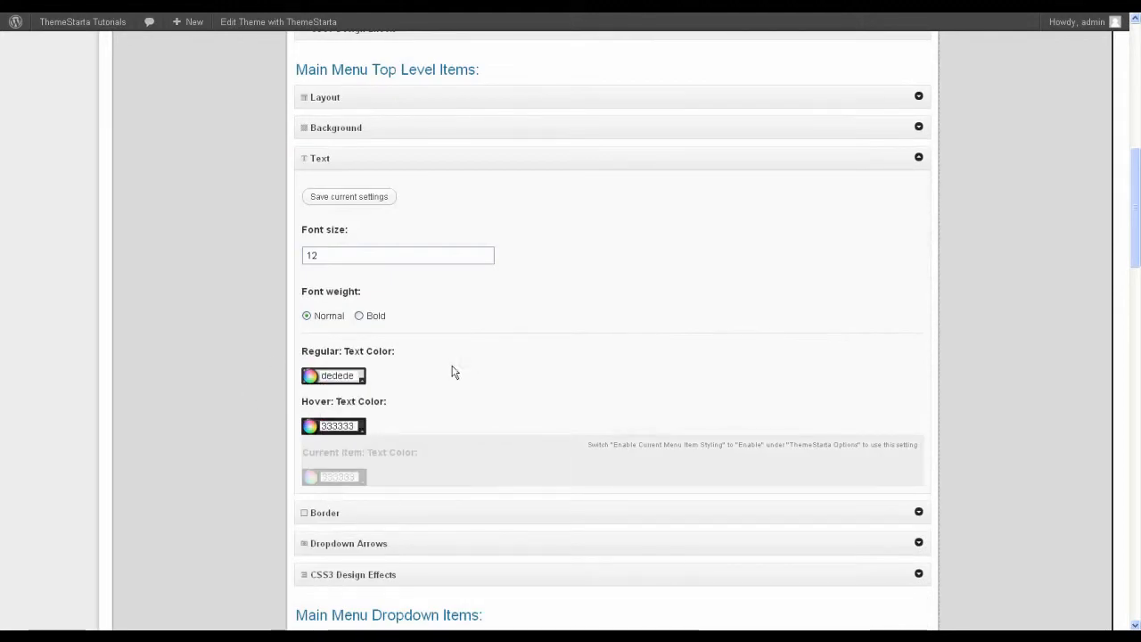
{"action": "left_click", "coordinate": [339, 426]}
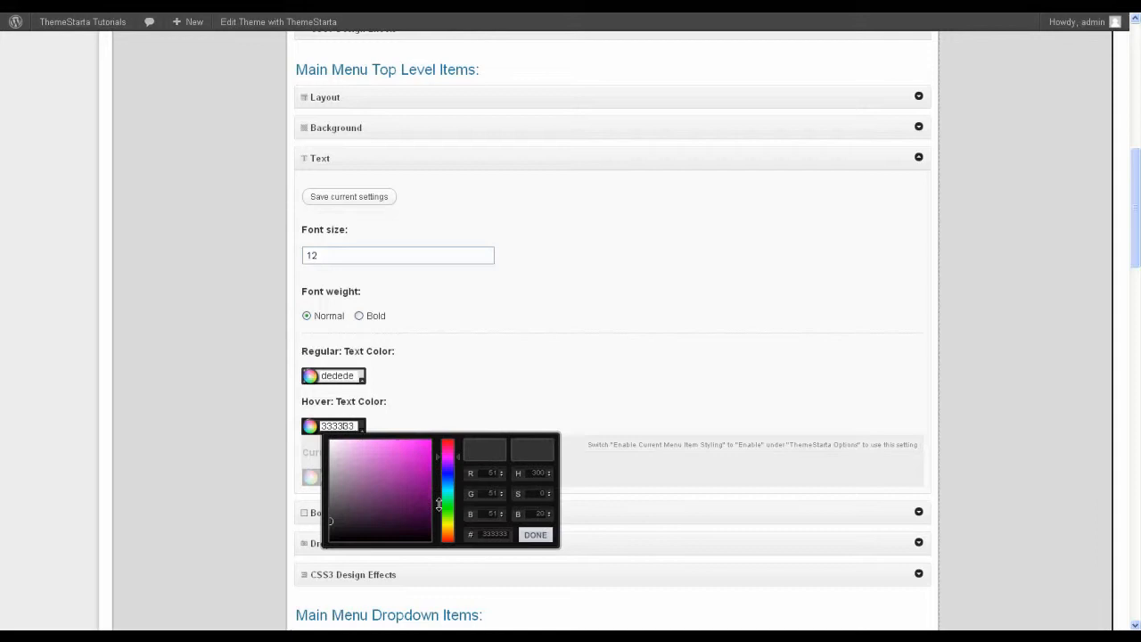
{"action": "key", "text": "ctrl+v"}
{"action": "left_click", "coordinate": [535, 535]}
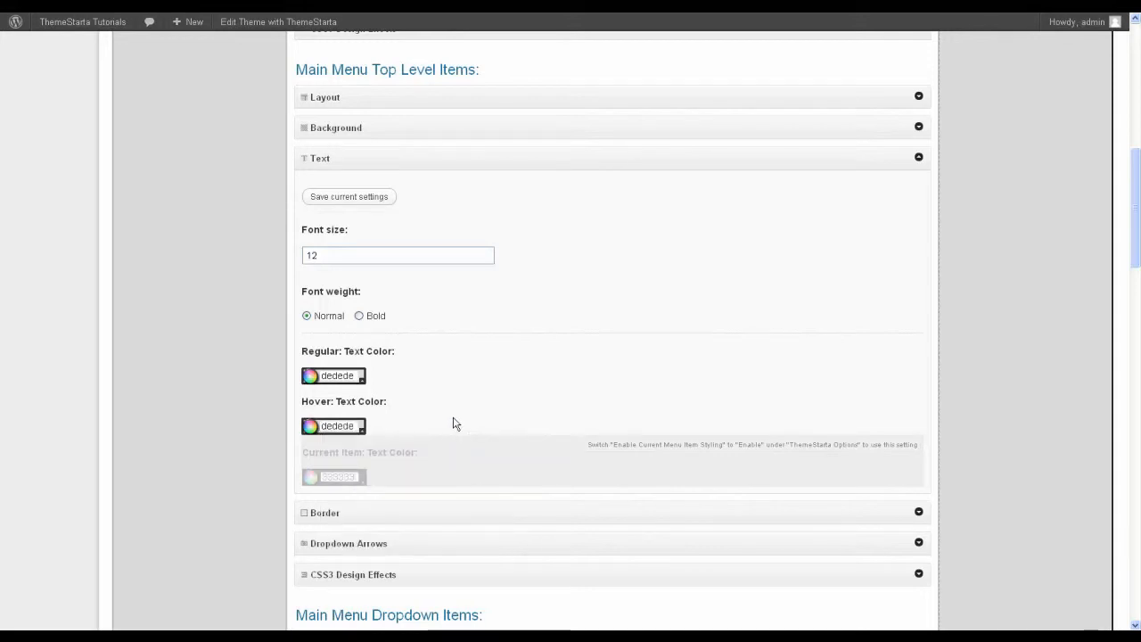
Set both the regular and hover text colors of the Main Menu Dropdown Items to dedede.
{"action": "scroll", "coordinate": [455, 405], "scroll_direction": "down", "scroll_amount": 3}
{"action": "scroll", "coordinate": [455, 406], "scroll_direction": "down", "scroll_amount": 1}
{"action": "left_click", "coordinate": [413, 400]}
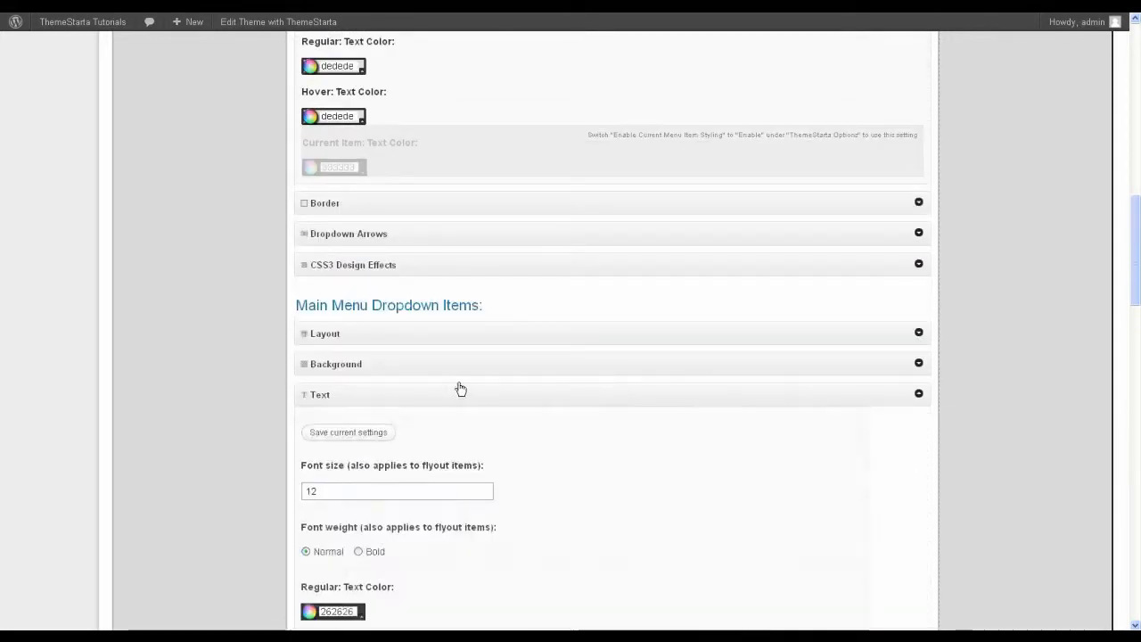
{"action": "scroll", "coordinate": [460, 387], "scroll_direction": "down", "scroll_amount": 3}
{"action": "scroll", "coordinate": [401, 347], "scroll_direction": "down", "scroll_amount": 1}
{"action": "left_click", "coordinate": [349, 303]}
{"action": "key", "text": "ctrl+v"}
{"action": "left_click", "coordinate": [534, 411]}
{"action": "left_click", "coordinate": [340, 352]}
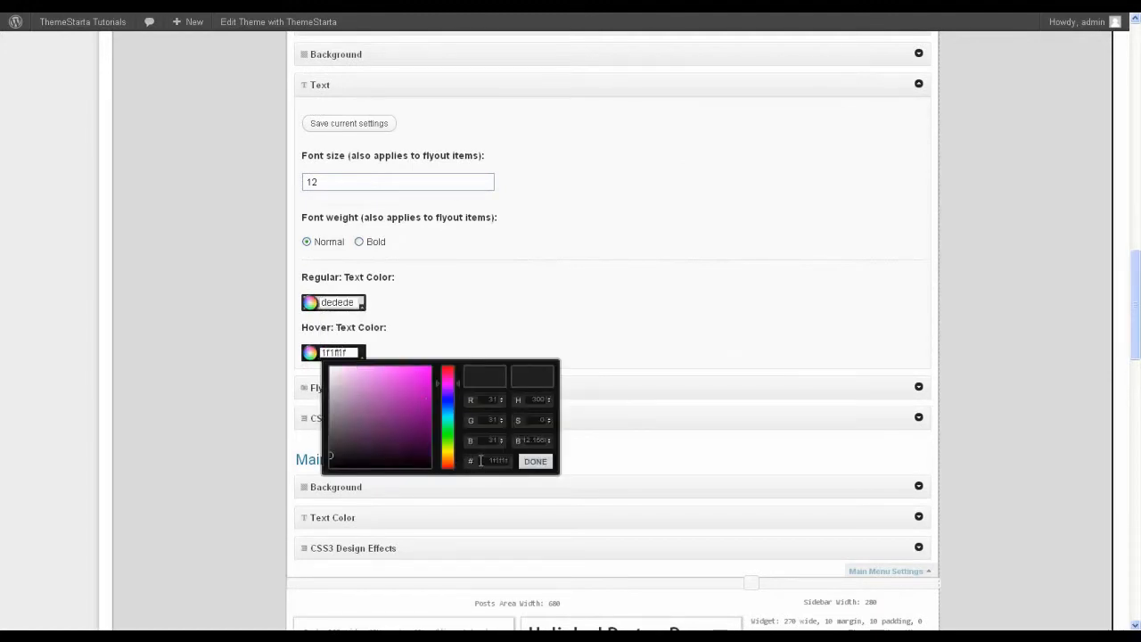
{"action": "key", "text": "ctrl+v"}
{"action": "left_click", "coordinate": [535, 461]}
Set the regular and hover text colors of the Main Menu Flyout Items to dedede and save the current settings.
{"action": "scroll", "coordinate": [501, 351], "scroll_direction": "down", "scroll_amount": 3}
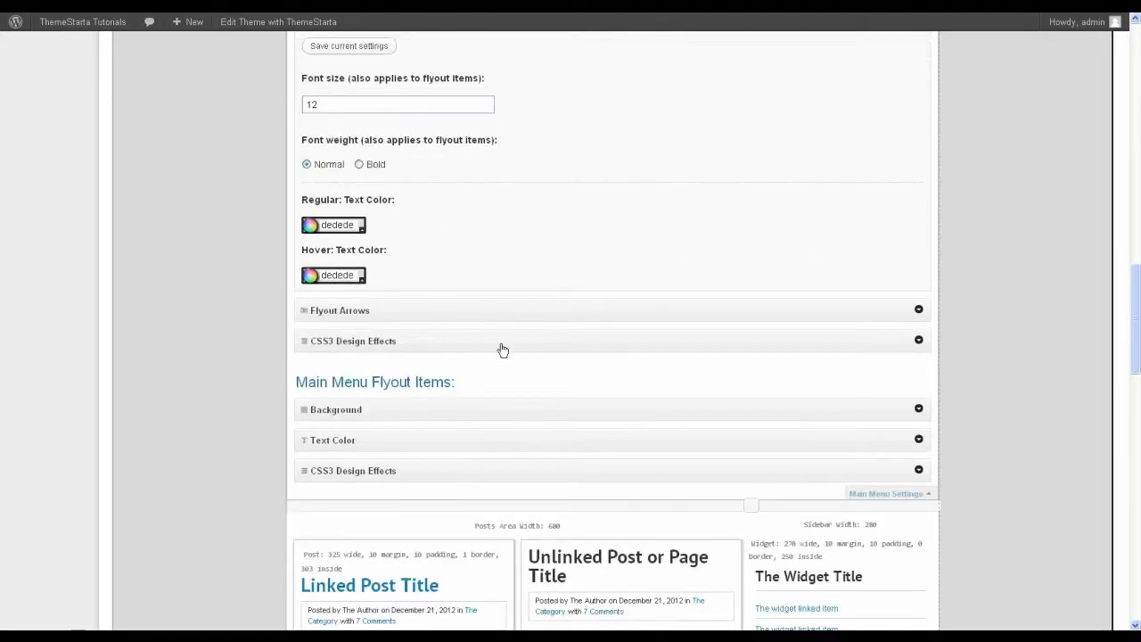
{"action": "left_click", "coordinate": [422, 290]}
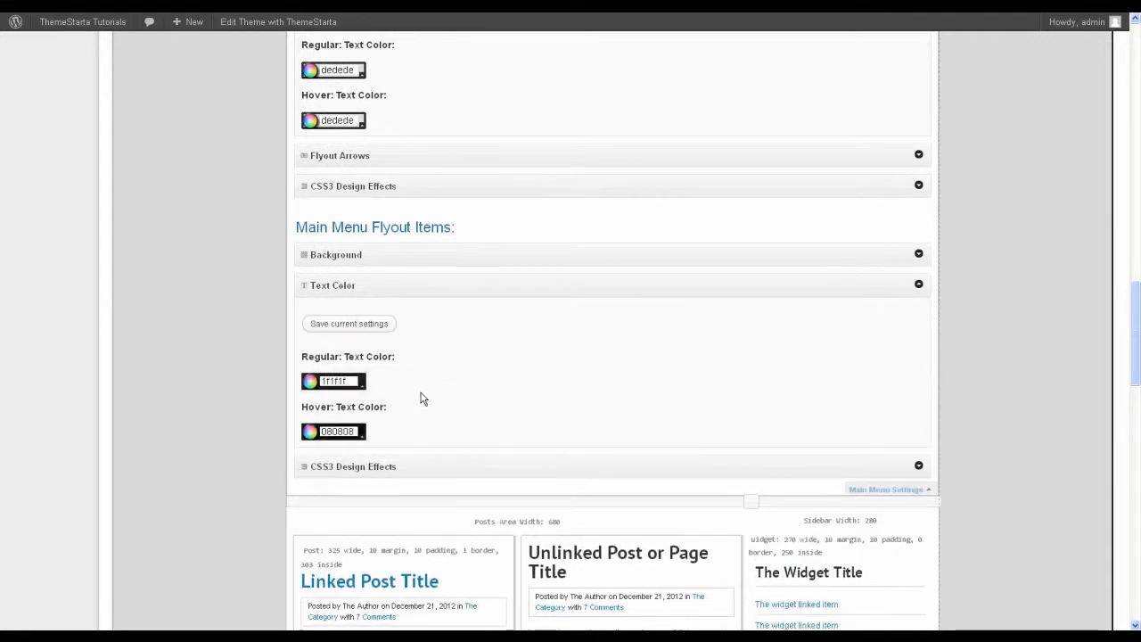
{"action": "left_click", "coordinate": [344, 381]}
{"action": "double_click", "coordinate": [499, 489]}
{"action": "key", "text": "ctrl+v"}
{"action": "left_click", "coordinate": [535, 489]}
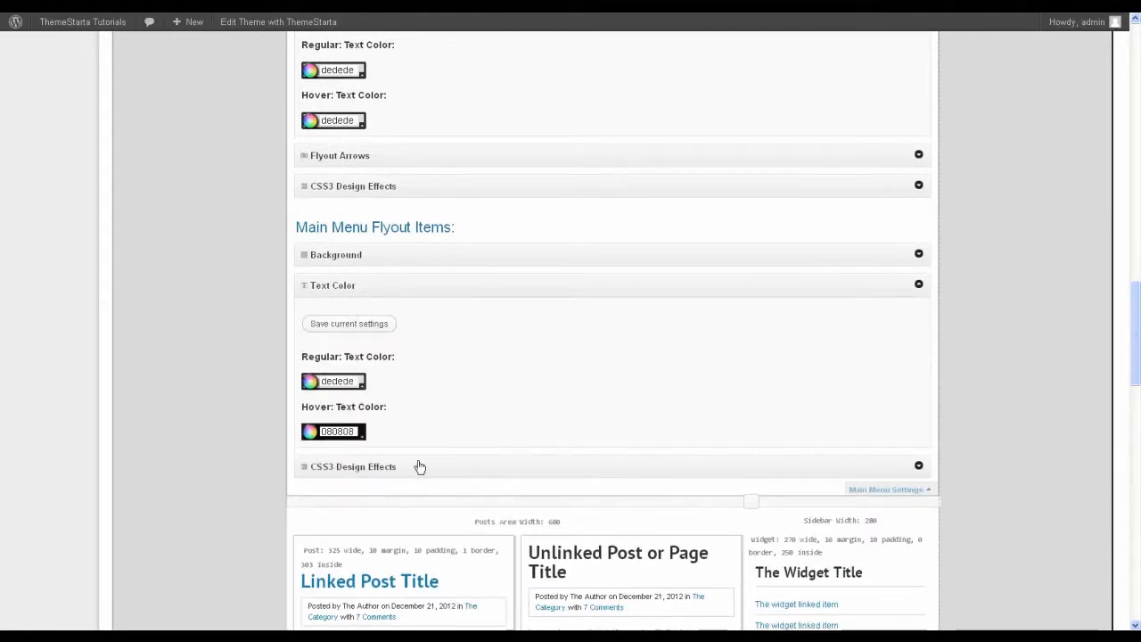
{"action": "left_click", "coordinate": [340, 433]}
{"action": "double_click", "coordinate": [492, 539]}
{"action": "key", "text": "ctrl+v"}
{"action": "left_click", "coordinate": [535, 539]}
{"action": "left_click", "coordinate": [372, 326]}
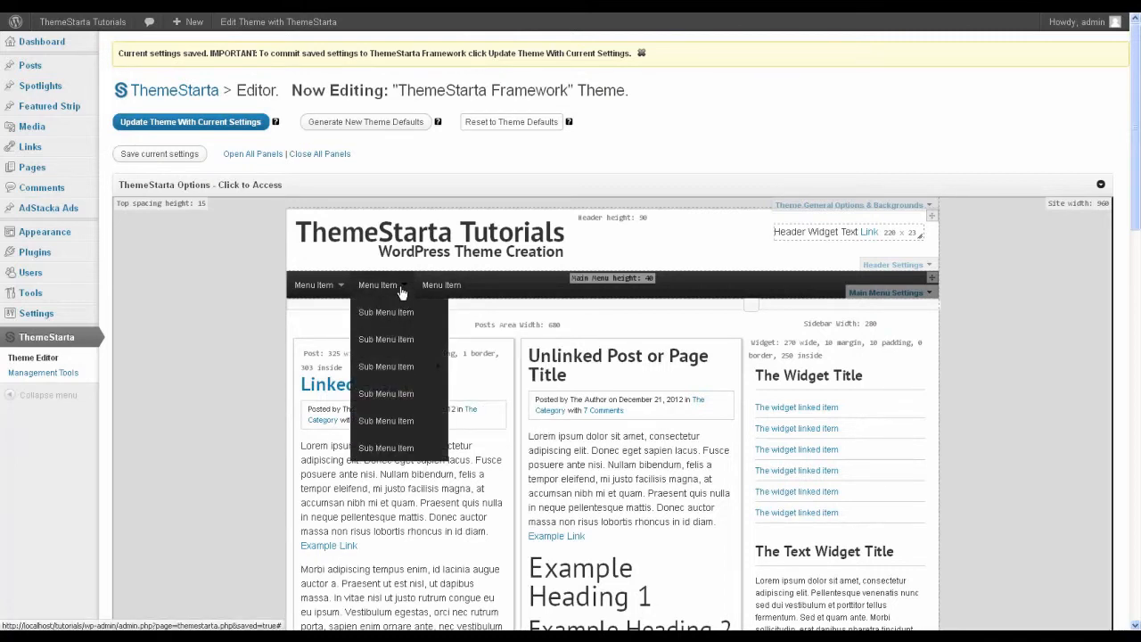
Set the hover dropdown arrow of the Main Menu Top Level Items to Light.
{"action": "left_click", "coordinate": [885, 293]}
{"action": "scroll", "coordinate": [543, 297], "scroll_direction": "down", "scroll_amount": 5}
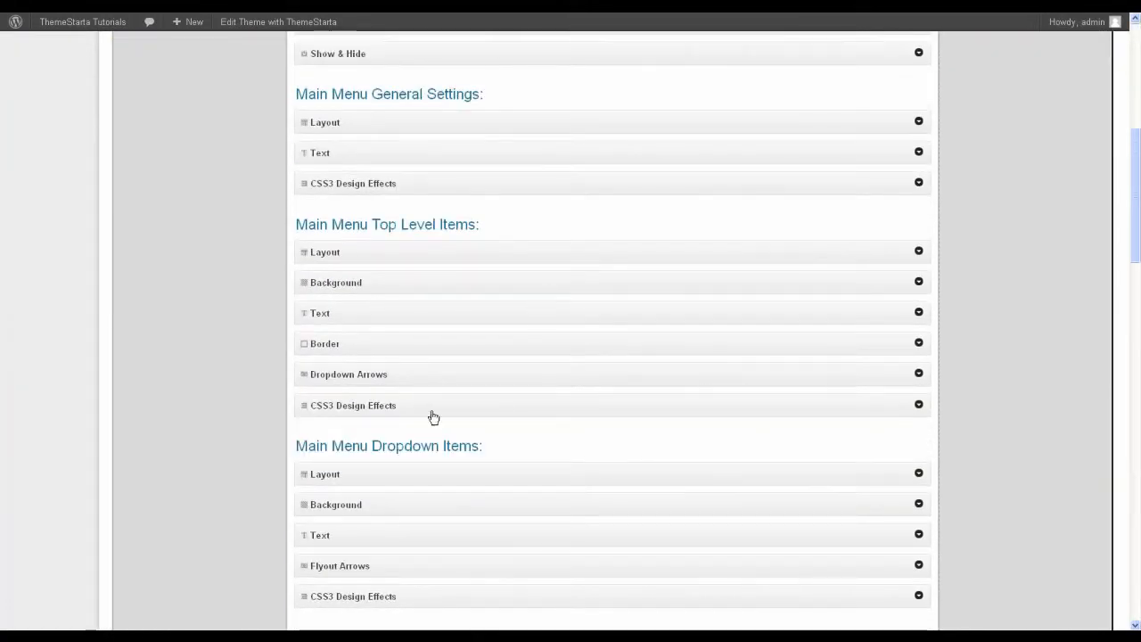
{"action": "left_click", "coordinate": [410, 374]}
{"action": "scroll", "coordinate": [451, 357], "scroll_direction": "down", "scroll_amount": 2}
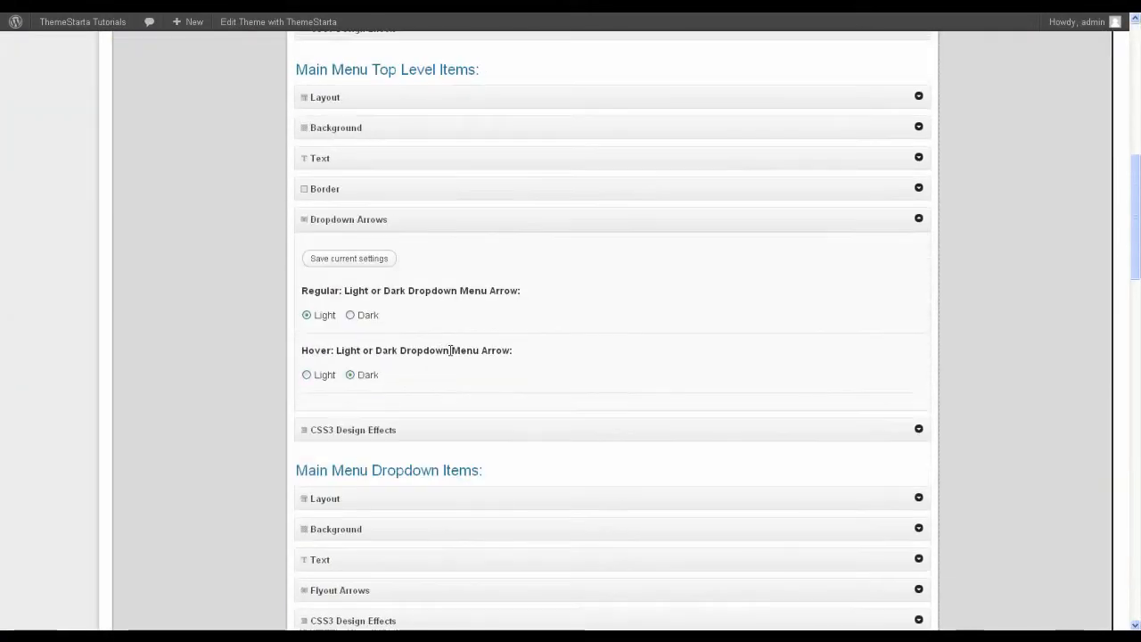
{"action": "left_click", "coordinate": [322, 377]}
Set the regular and hover flyout arrows of the Main Menu Dropdown Items to Light and save the current settings.
{"action": "scroll", "coordinate": [511, 311], "scroll_direction": "down", "scroll_amount": 3}
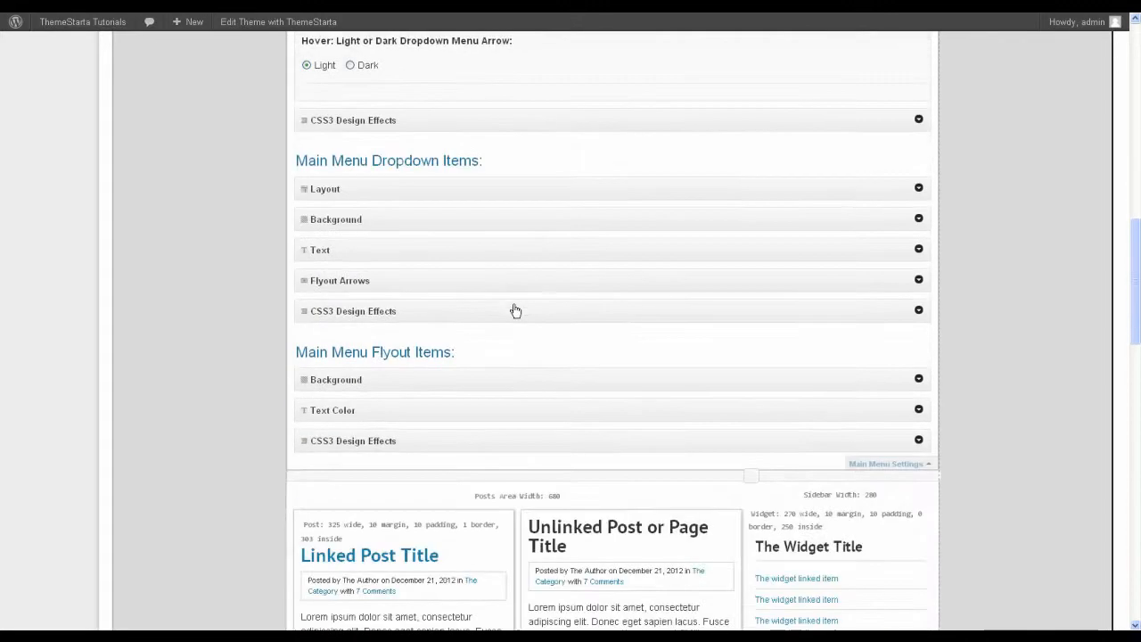
{"action": "left_click", "coordinate": [363, 282]}
{"action": "left_click", "coordinate": [328, 376]}
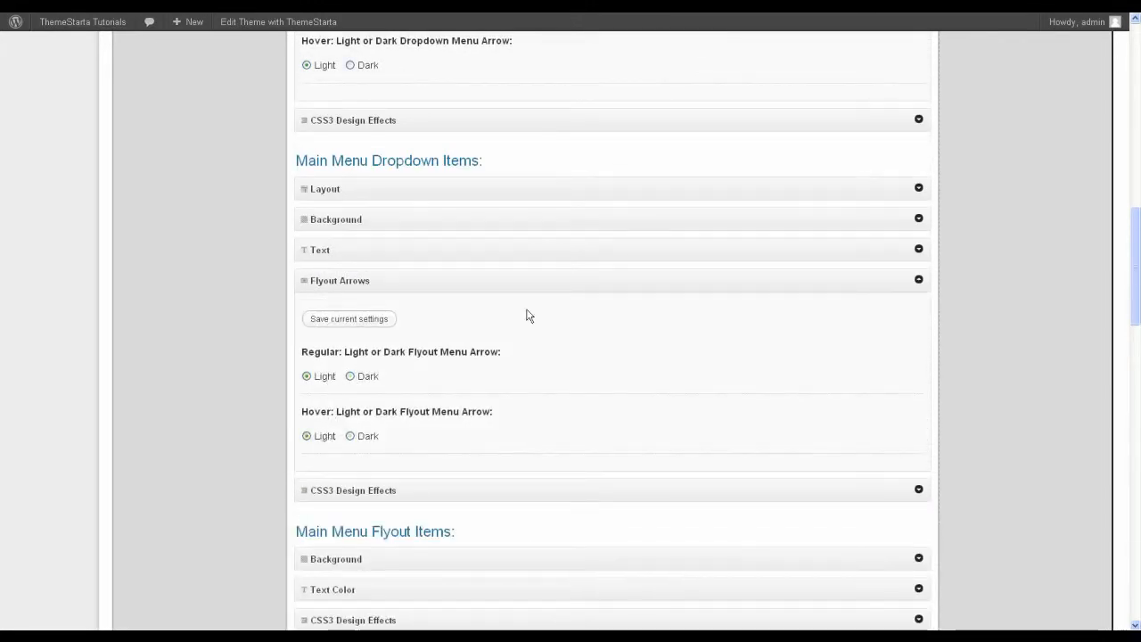
{"action": "left_click", "coordinate": [371, 320]}
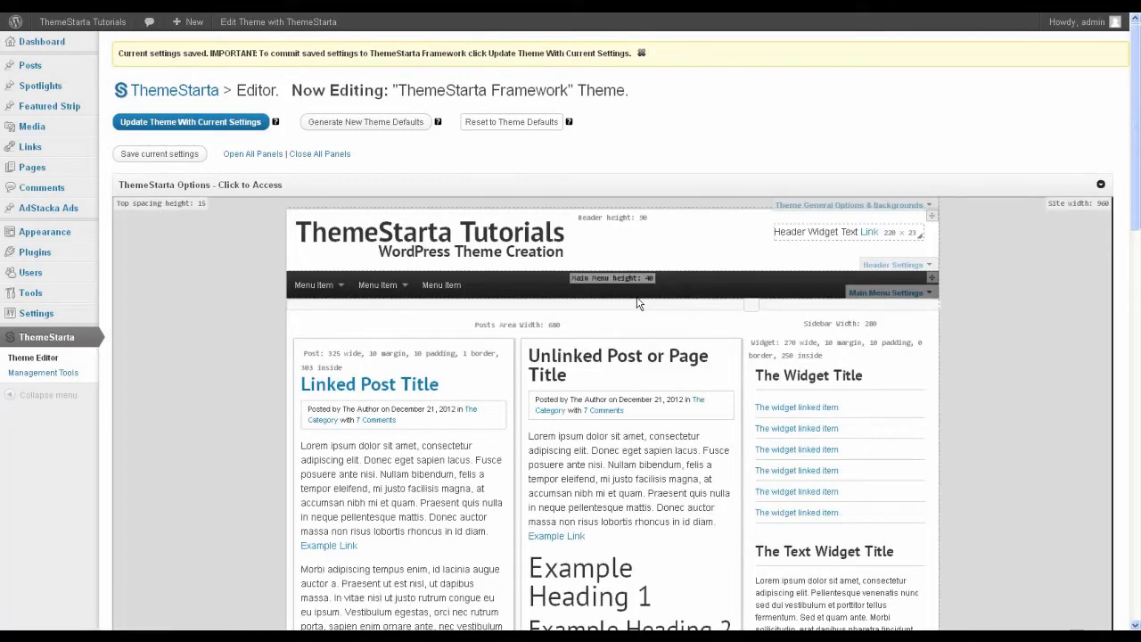
Check the menu's dropdown and flyout styling in the preview and review the posts, widgets and footer.
{"action": "scroll", "coordinate": [637, 303], "scroll_direction": "down", "scroll_amount": 2}
{"action": "scroll", "coordinate": [637, 303], "scroll_direction": "up", "scroll_amount": 2}
{"action": "mouse_move", "coordinate": [383, 294]}
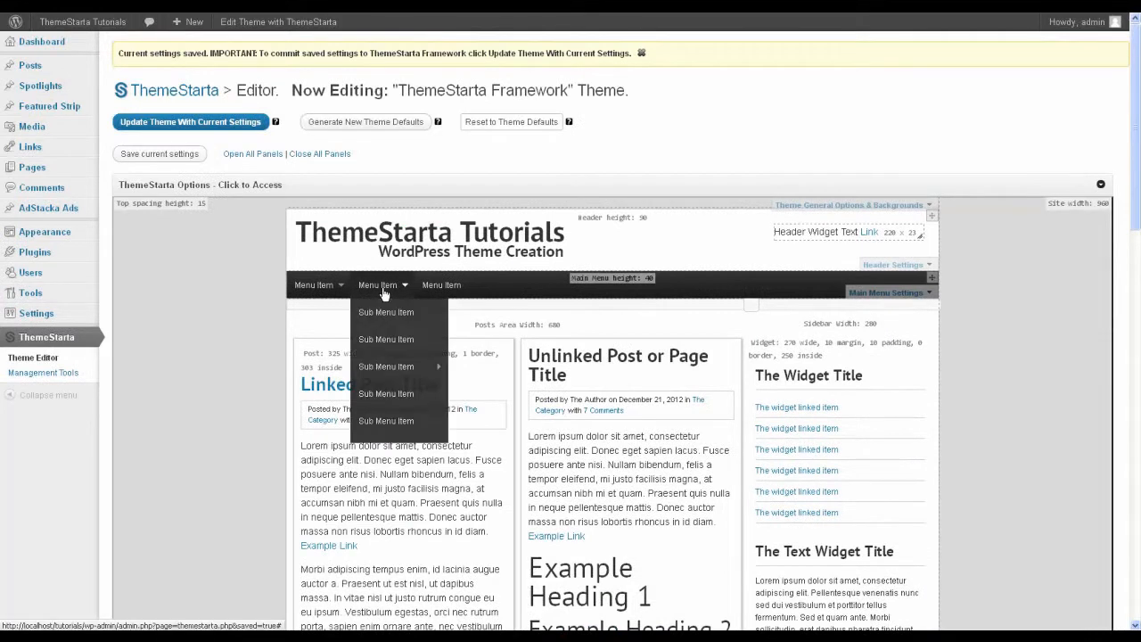
{"action": "mouse_move", "coordinate": [385, 370]}
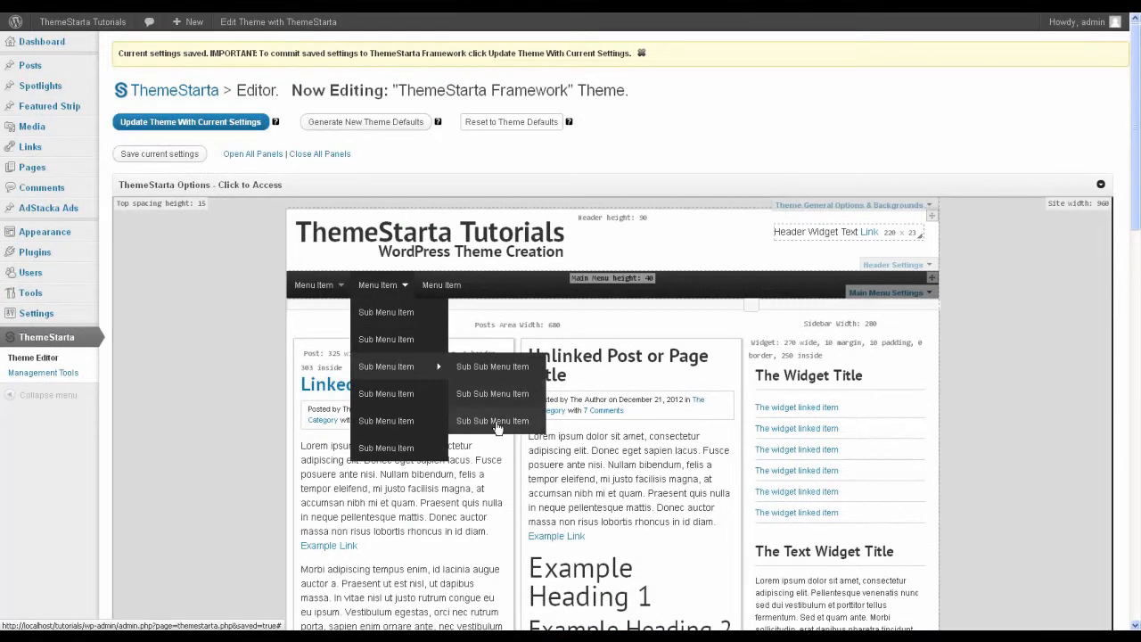
{"action": "scroll", "coordinate": [497, 428], "scroll_direction": "down", "scroll_amount": 4}
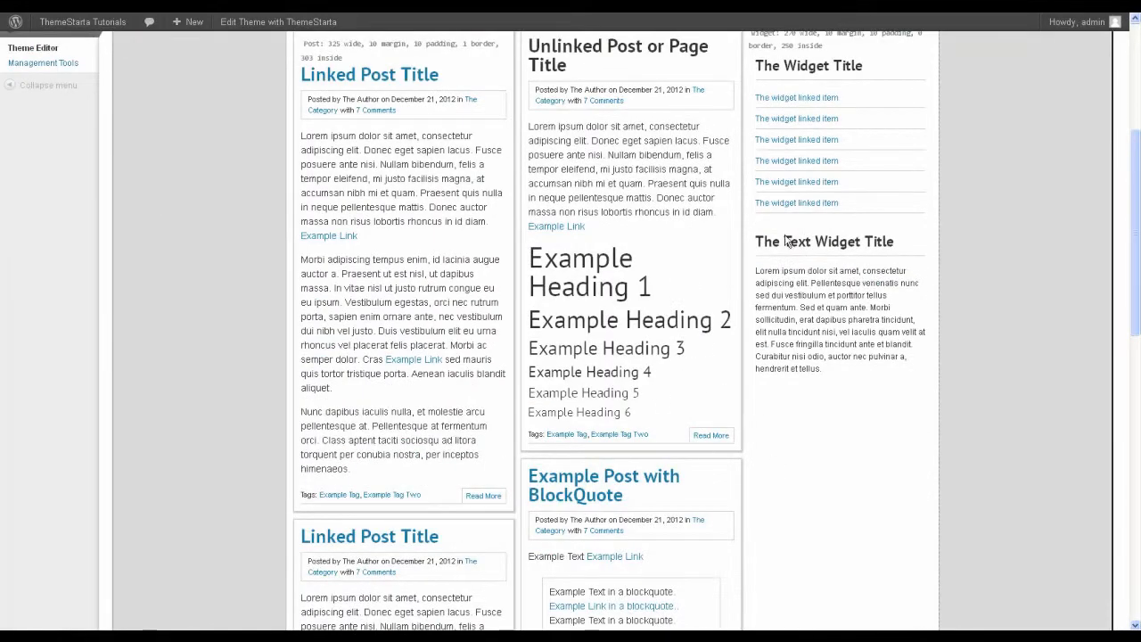
{"action": "scroll", "coordinate": [771, 325], "scroll_direction": "up", "scroll_amount": 3}
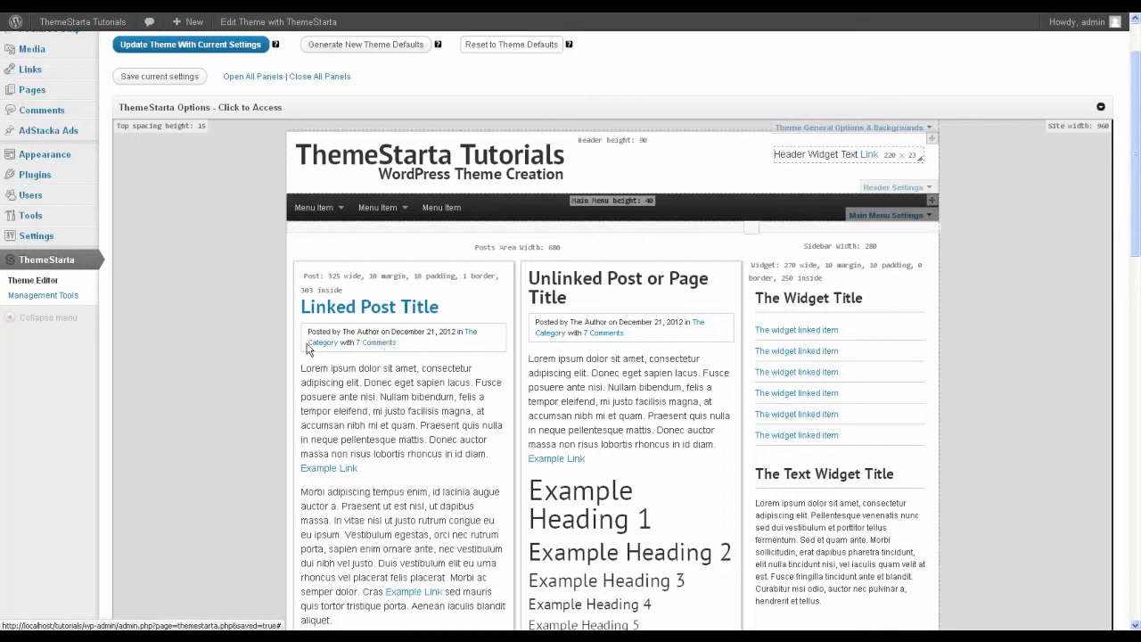
{"action": "scroll", "coordinate": [792, 332], "scroll_direction": "down", "scroll_amount": 5}
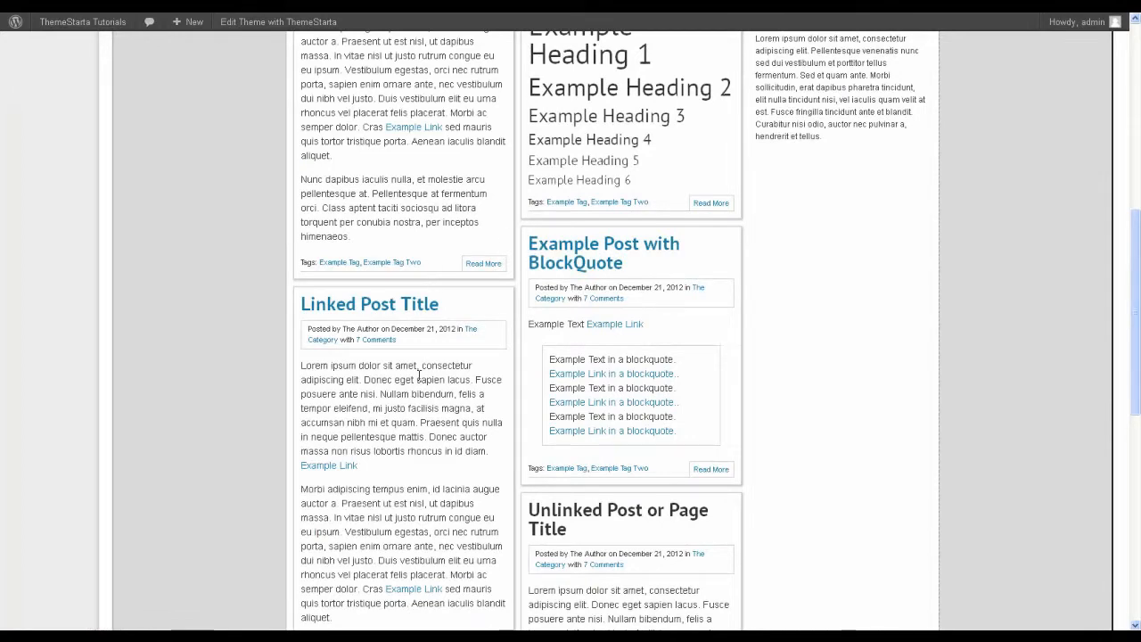
{"action": "scroll", "coordinate": [419, 375], "scroll_direction": "down", "scroll_amount": 6}
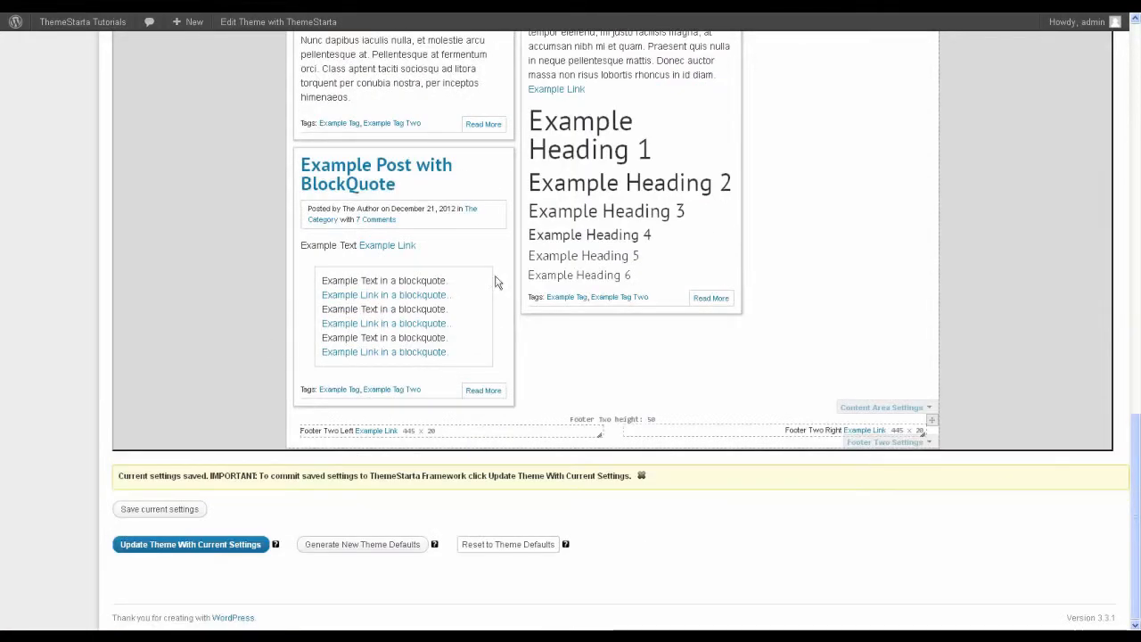
{"action": "scroll", "coordinate": [449, 458], "scroll_direction": "up", "scroll_amount": 8}
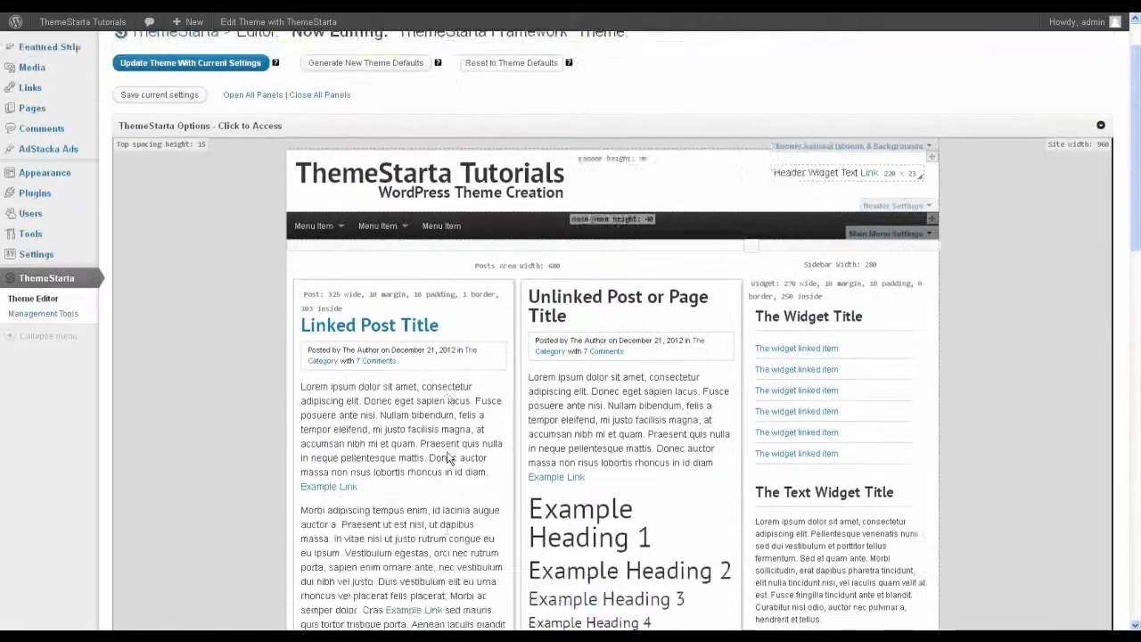
Update the theme with the current settings and generate new theme defaults from them.
{"action": "left_click", "coordinate": [193, 129]}
{"action": "left_click", "coordinate": [667, 257]}
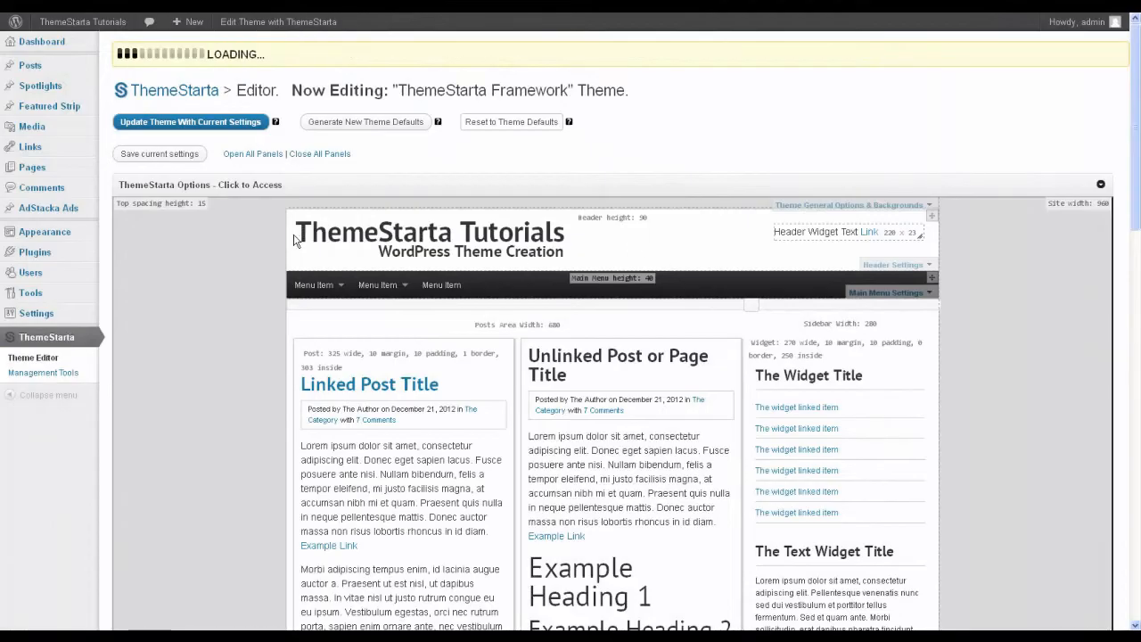
{"action": "left_click", "coordinate": [357, 125]}
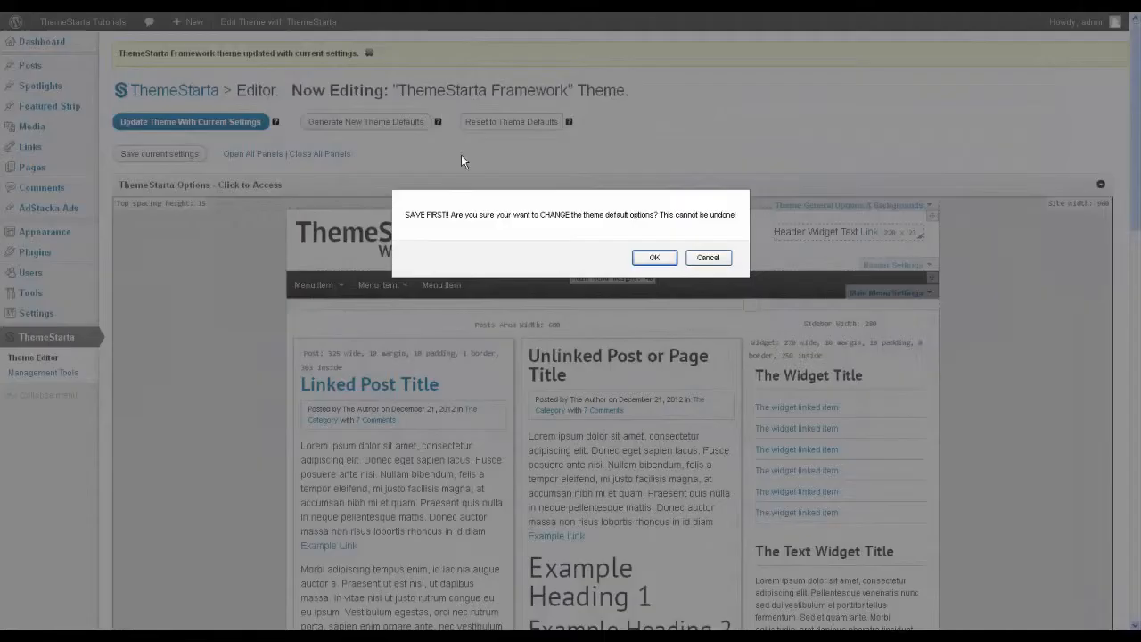
{"action": "left_click", "coordinate": [658, 257]}
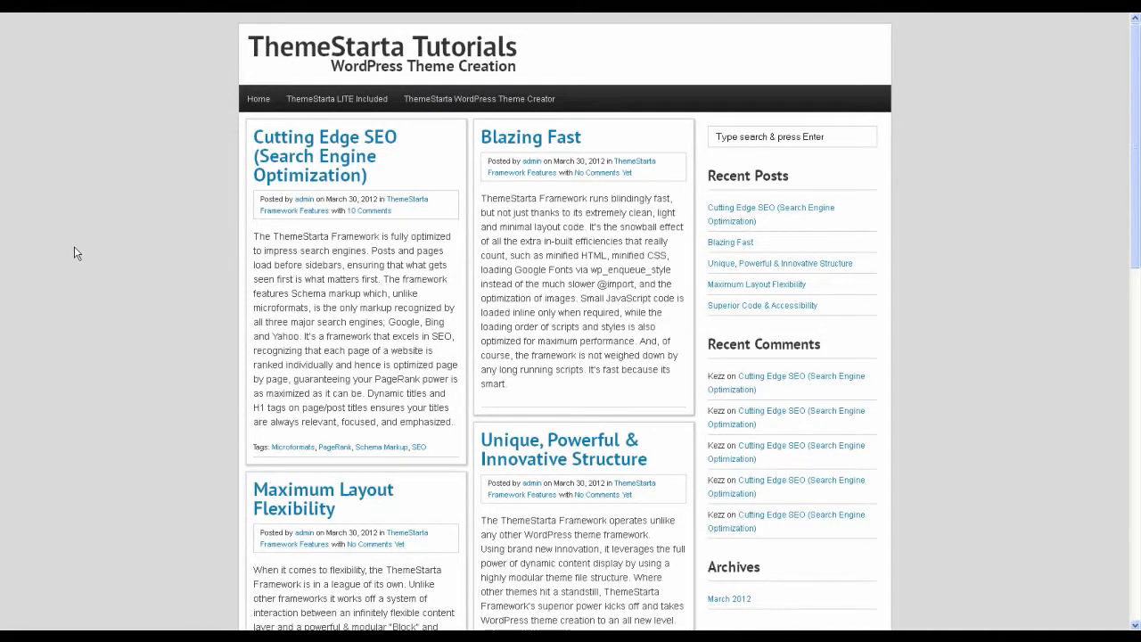
Review the published ThemeStarta Tutorials site from the header and menu down to the footer.
{"action": "scroll", "coordinate": [924, 159], "scroll_direction": "down", "scroll_amount": 8}
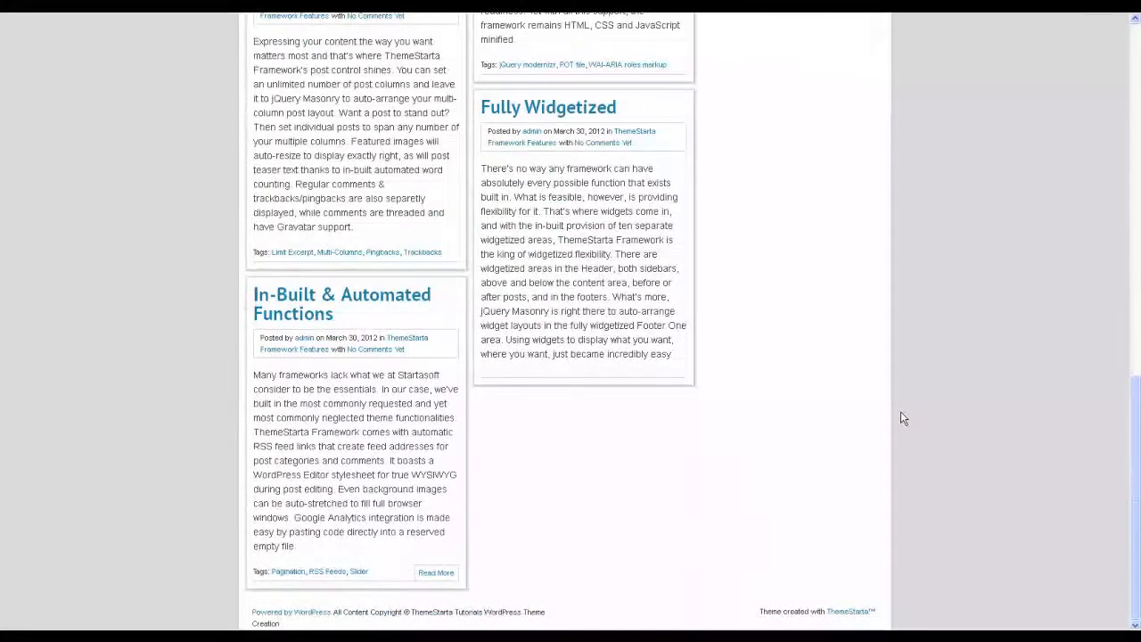
{"action": "scroll", "coordinate": [900, 416], "scroll_direction": "up", "scroll_amount": 1}
{"action": "scroll", "coordinate": [924, 375], "scroll_direction": "up", "scroll_amount": 6}
{"action": "scroll", "coordinate": [924, 375], "scroll_direction": "up", "scroll_amount": 3}
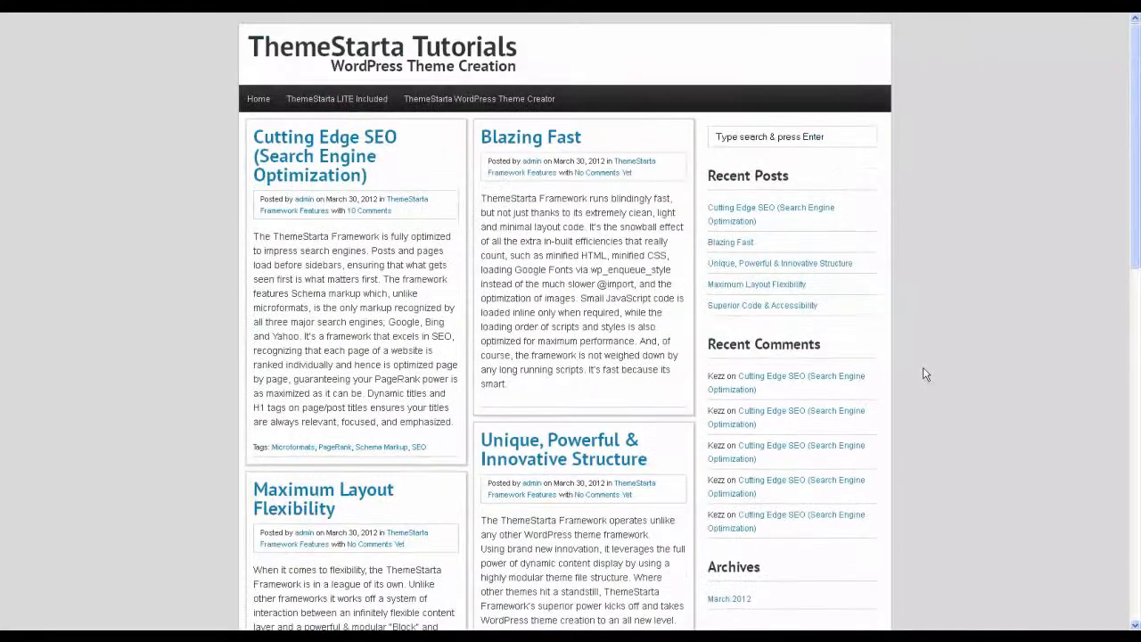